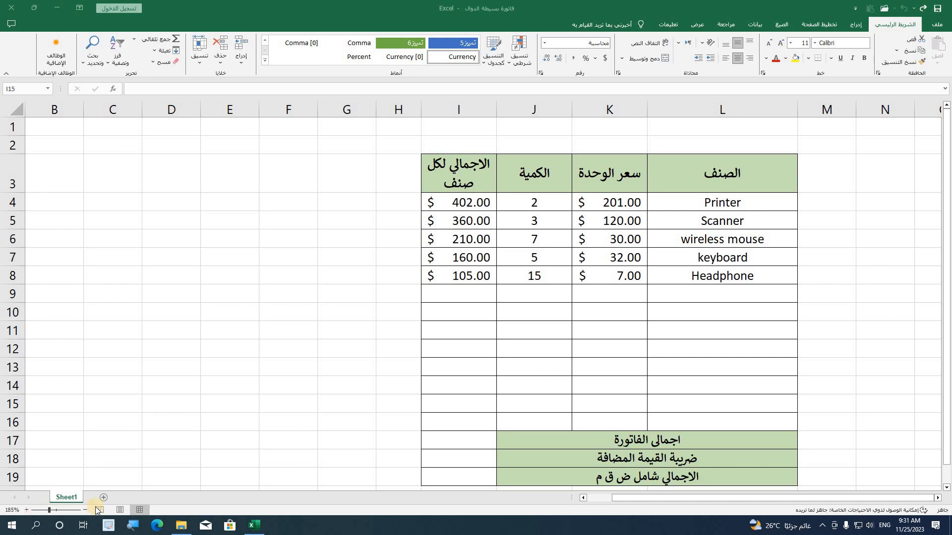
# Examine the empty total cells and the Printer row's item, unit price, quantity and line-total formula
pyautogui.click(462, 294)
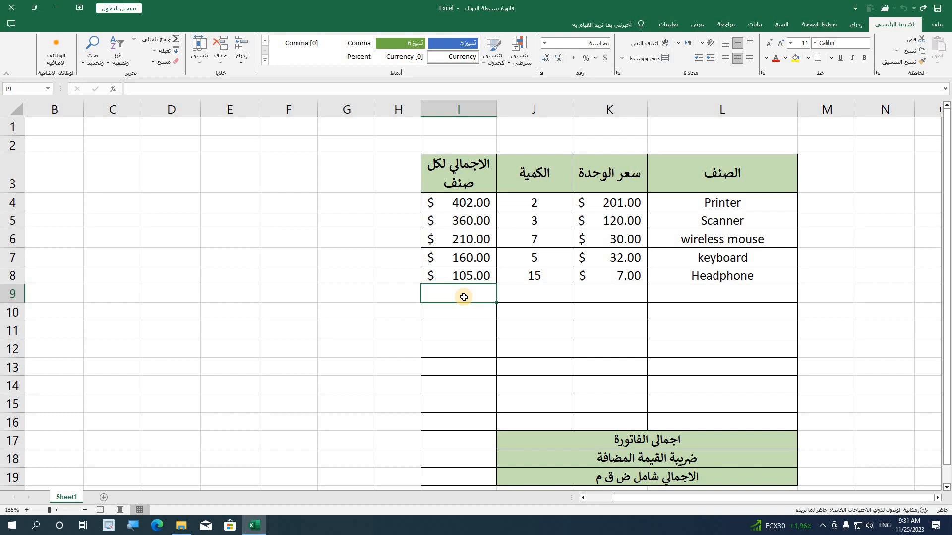
pyautogui.click(448, 337)
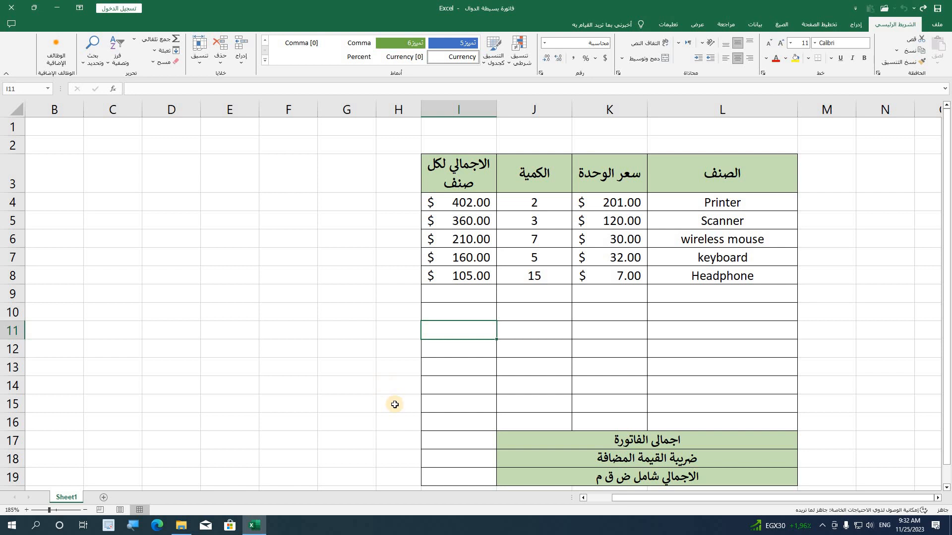
pyautogui.click(483, 438)
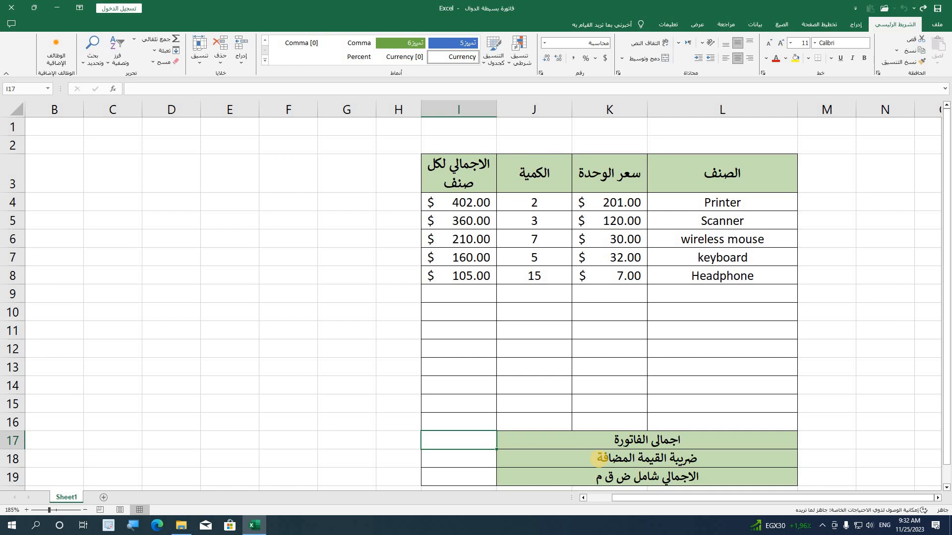
pyautogui.click(724, 214)
pyautogui.click(607, 210)
pyautogui.click(516, 202)
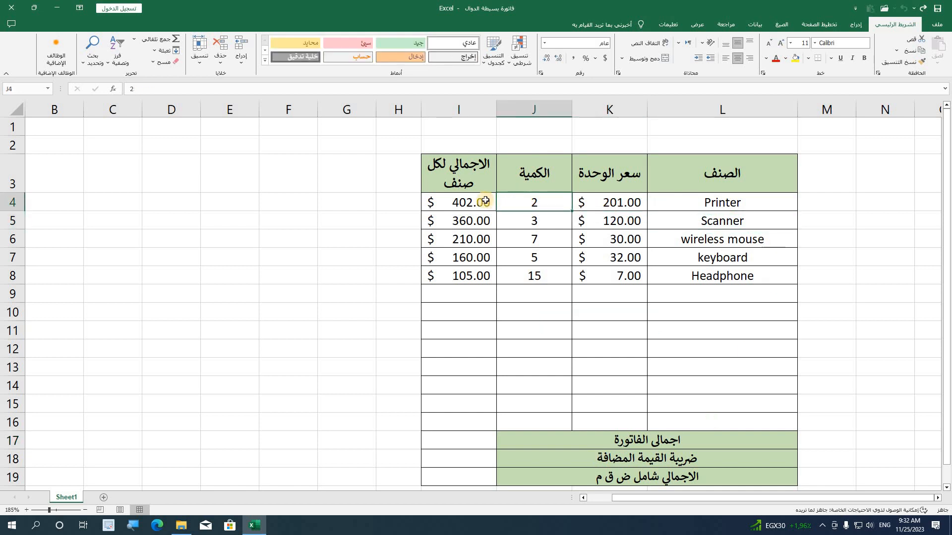
pyautogui.click(468, 202)
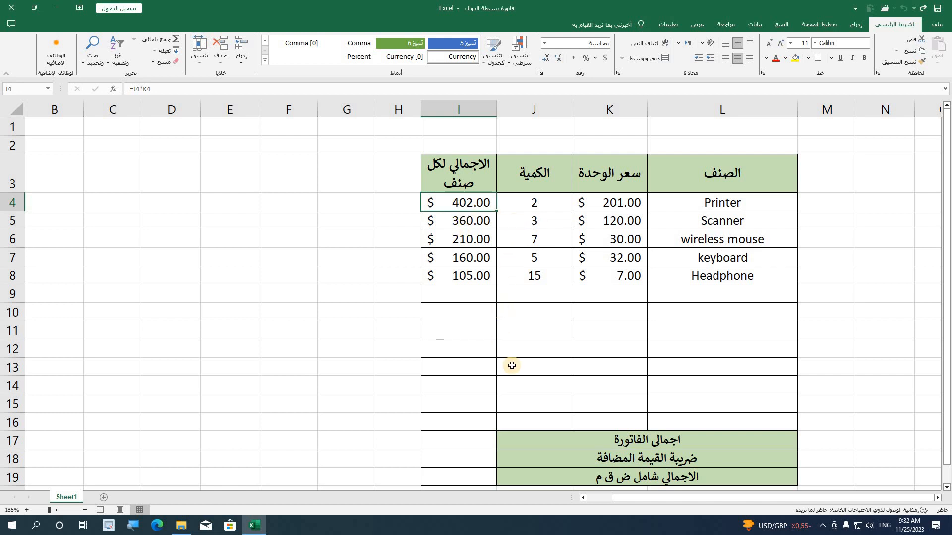
pyautogui.click(461, 442)
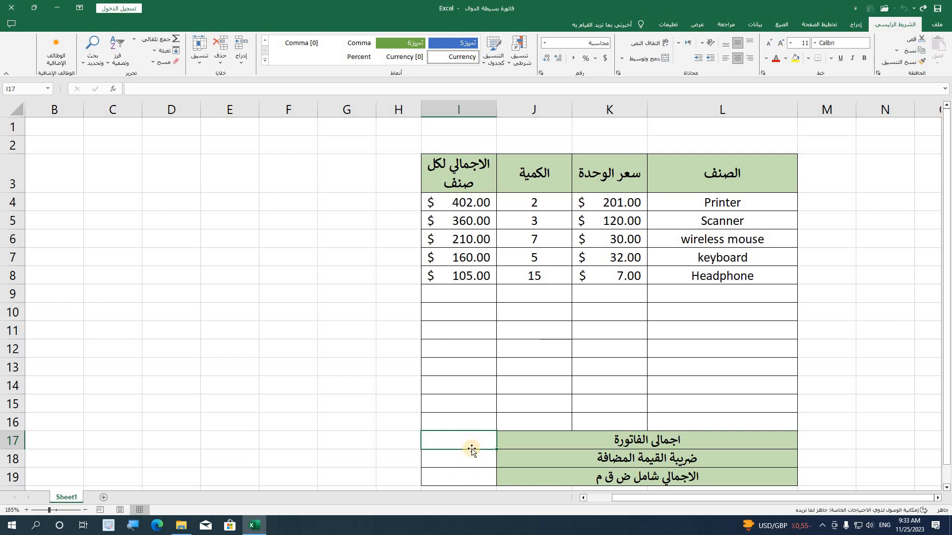
pyautogui.write('=')
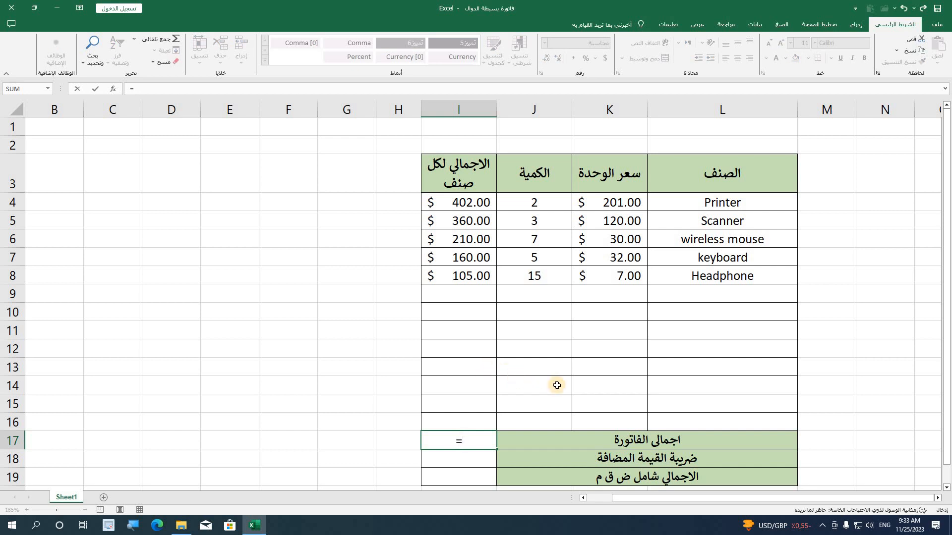
pyautogui.write('s')
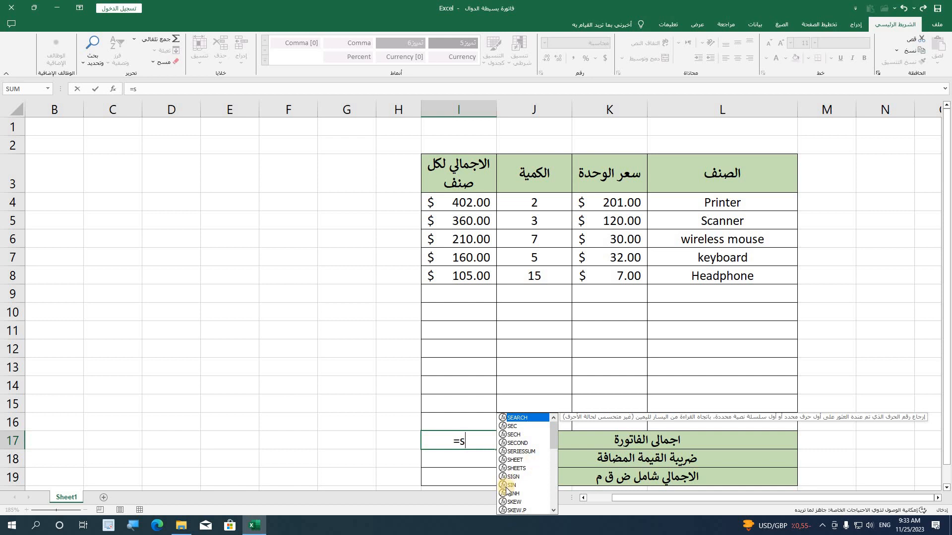
pyautogui.write('u')
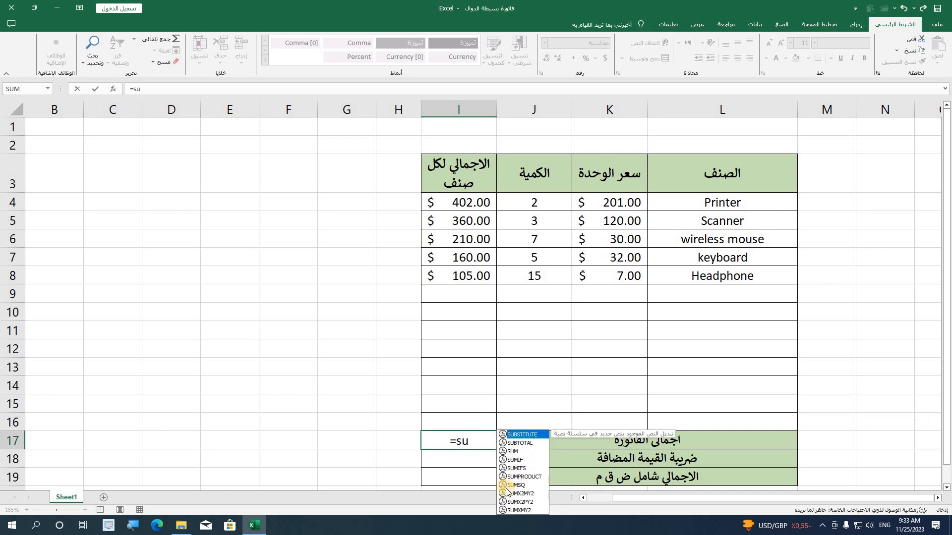
pyautogui.click(518, 453)
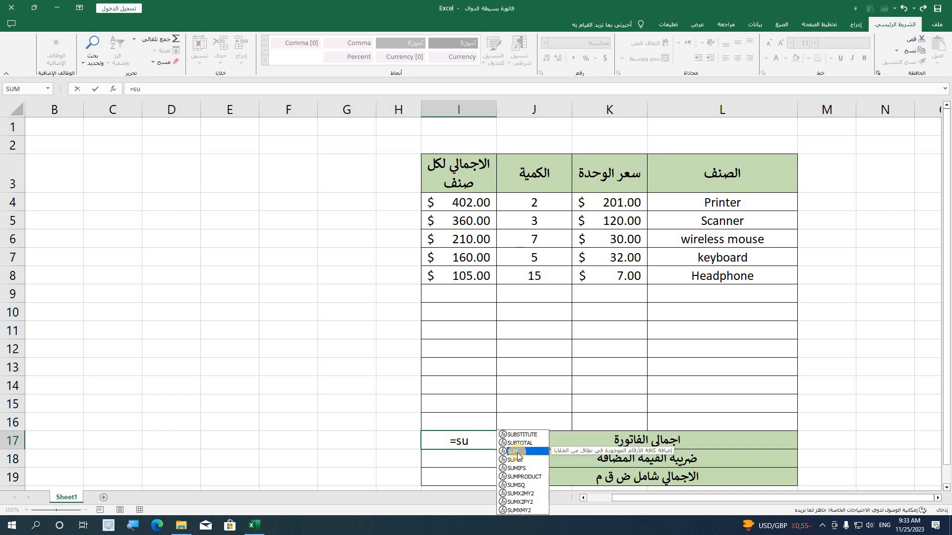
pyautogui.doubleClick(516, 453)
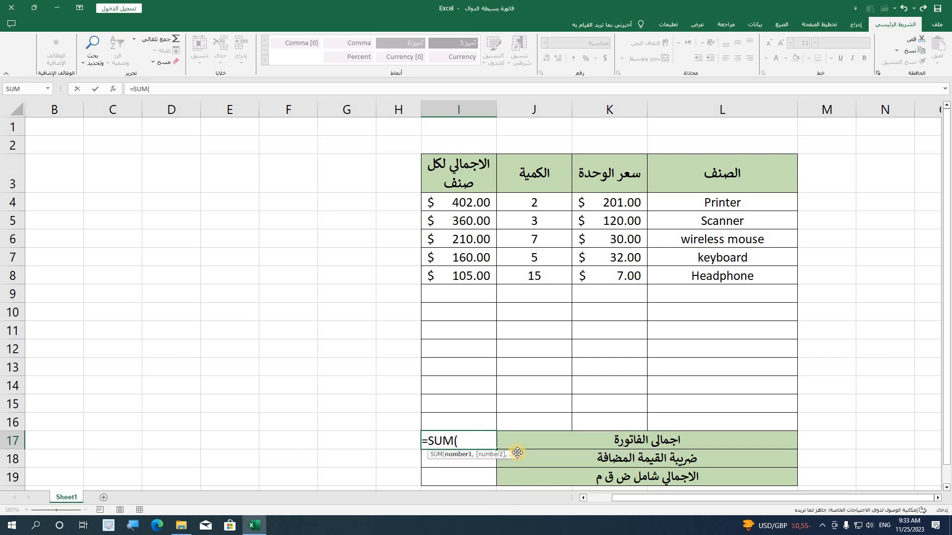
pyautogui.press('BackSpace')
pyautogui.press('BackSpace')
pyautogui.press('BackSpace')
pyautogui.press('BackSpace')
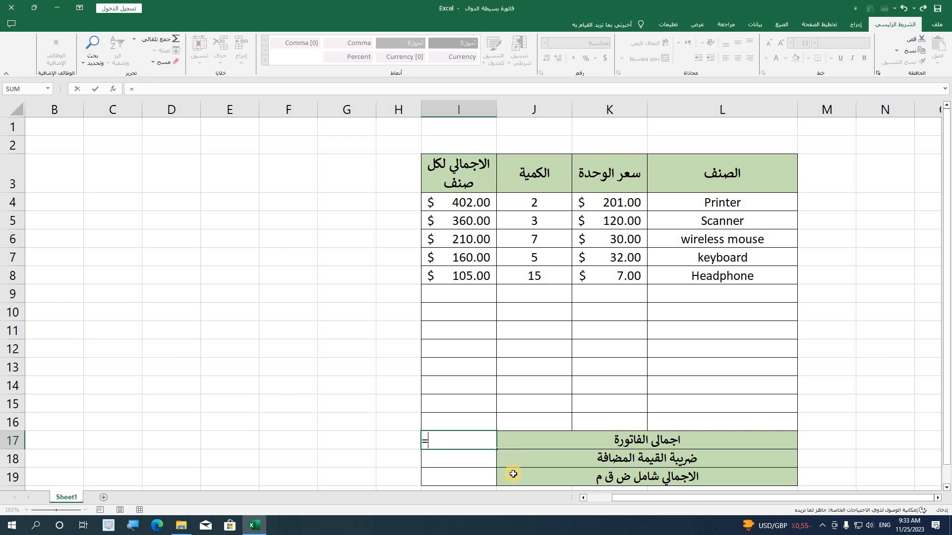
# Calculate the invoice total in I17 with SUM, listing I4, I5, I6, I7 and I8 as separate arguments
pyautogui.write('sum')
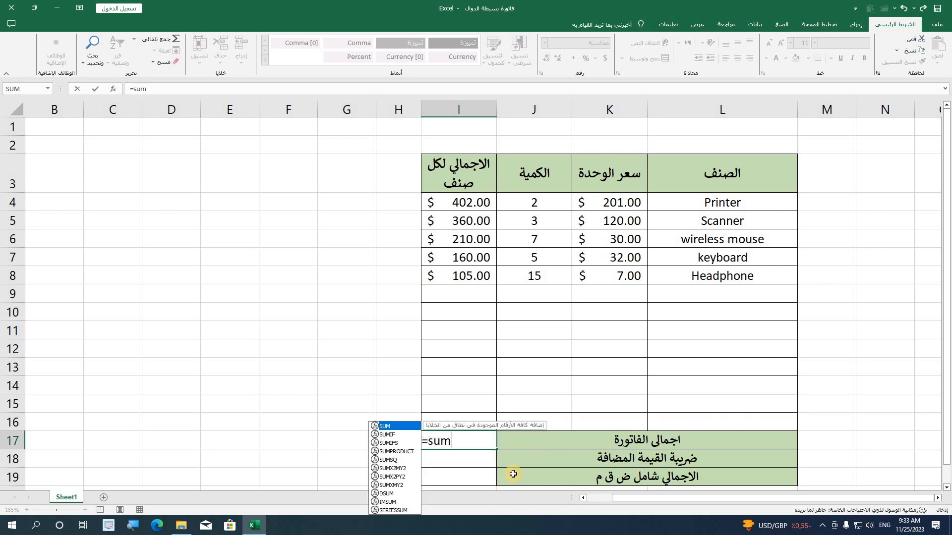
pyautogui.write(')')
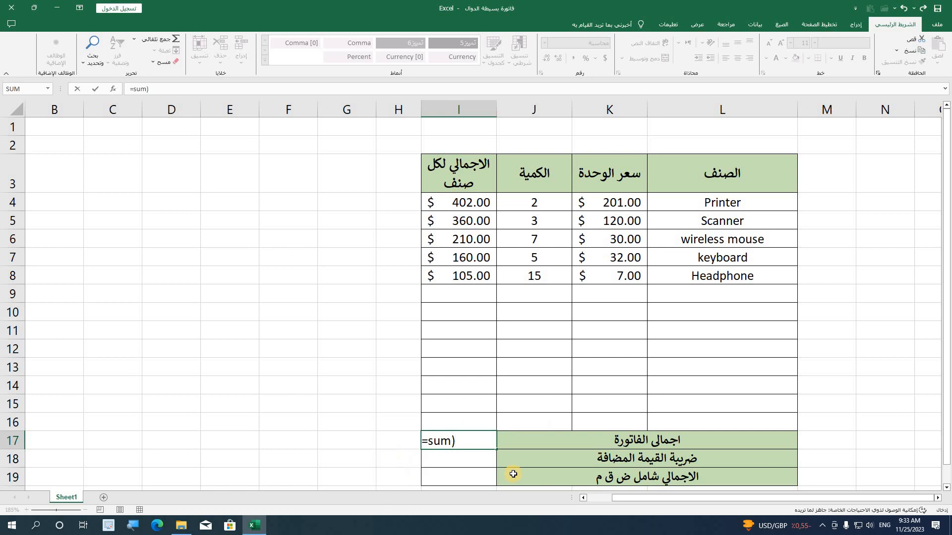
pyautogui.press('BackSpace')
pyautogui.write('(')
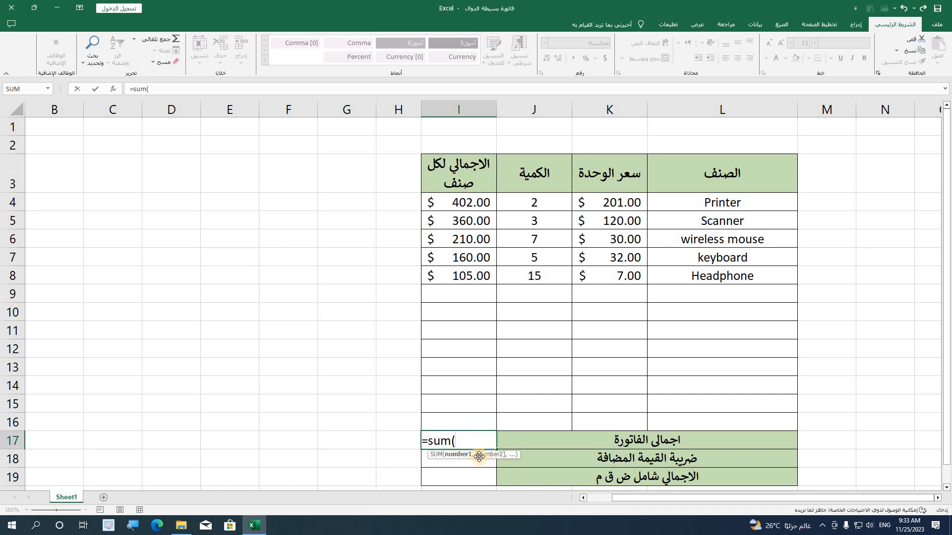
pyautogui.moveTo(479, 455); pyautogui.dragTo(467, 423)
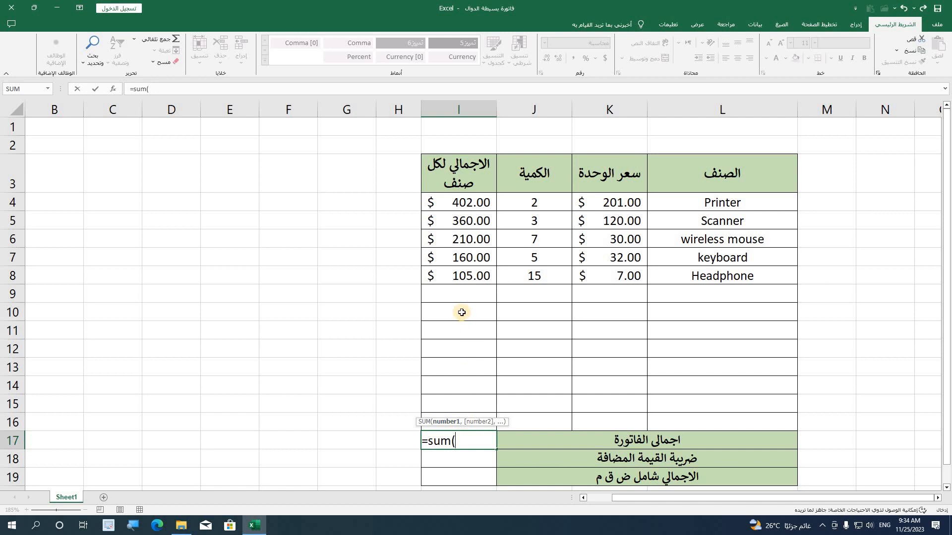
pyautogui.click(470, 203)
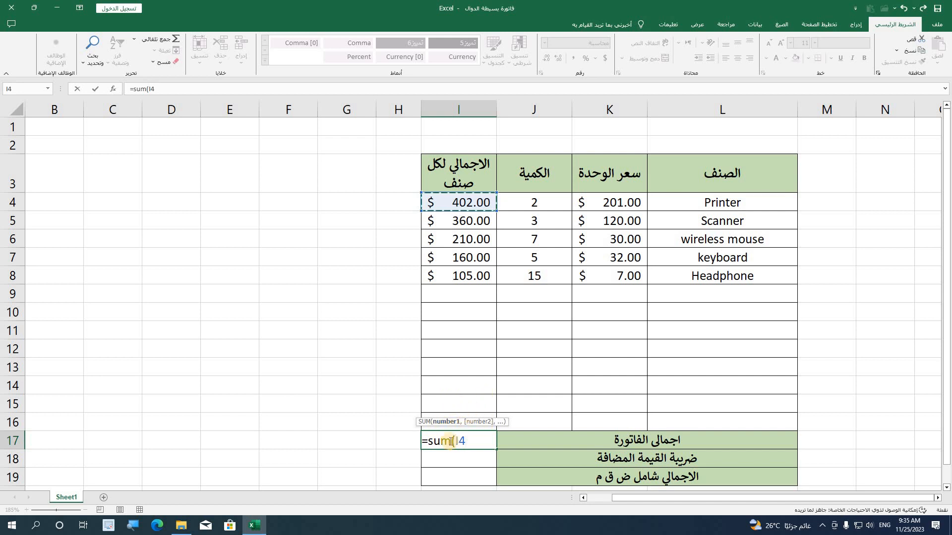
pyautogui.write(',')
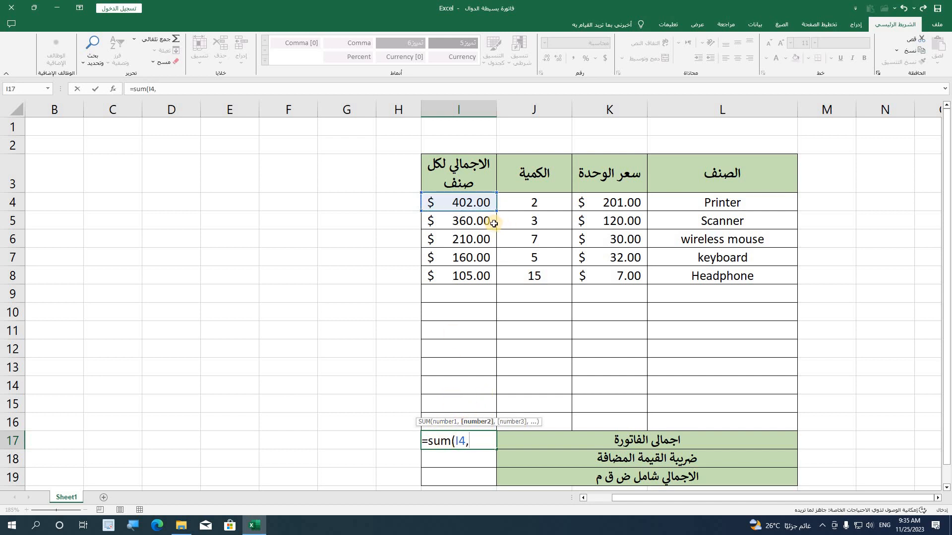
pyautogui.click(476, 220)
pyautogui.write(',')
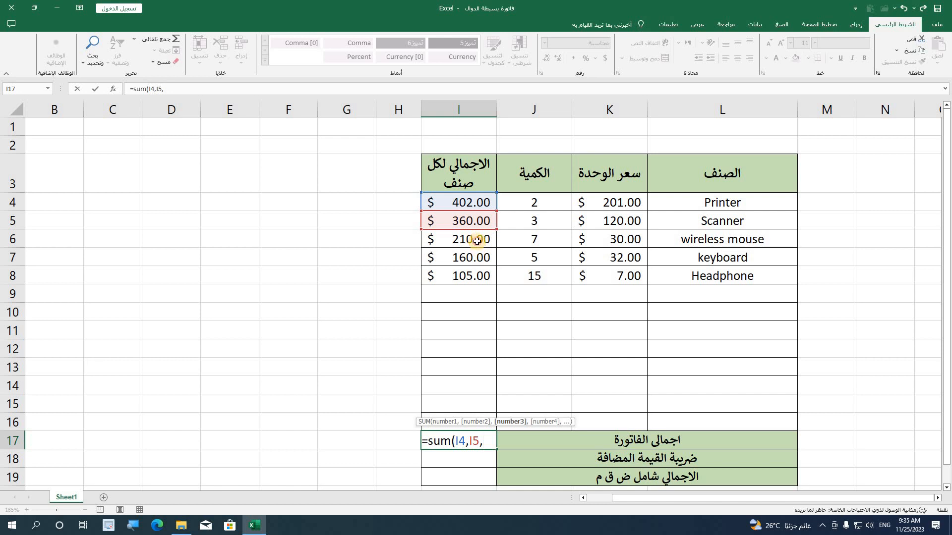
pyautogui.click(480, 239)
pyautogui.write(',')
pyautogui.click(479, 254)
pyautogui.write(',')
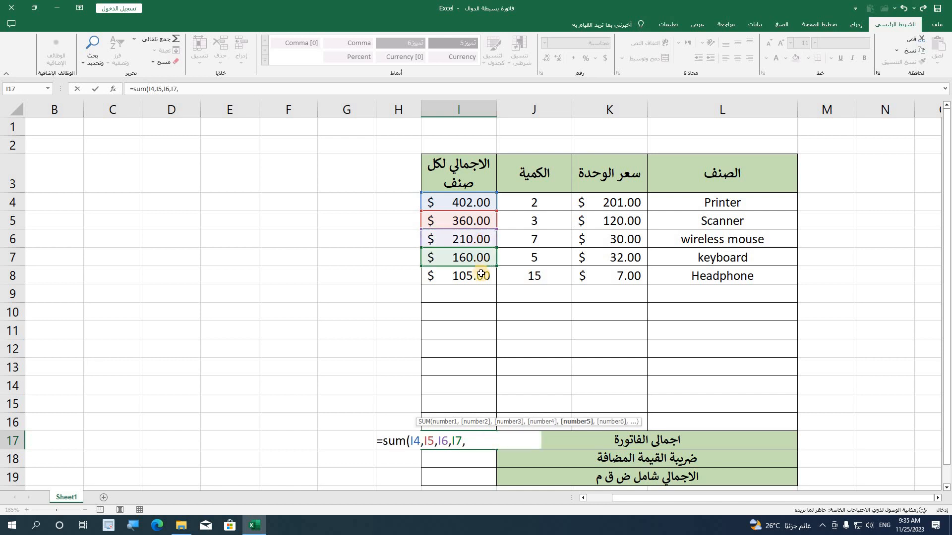
pyautogui.click(481, 277)
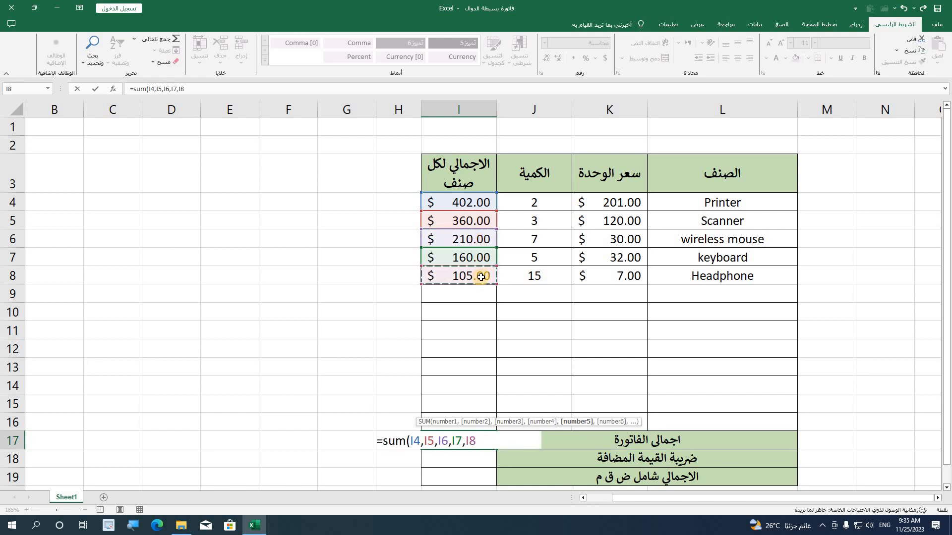
pyautogui.press('Return')
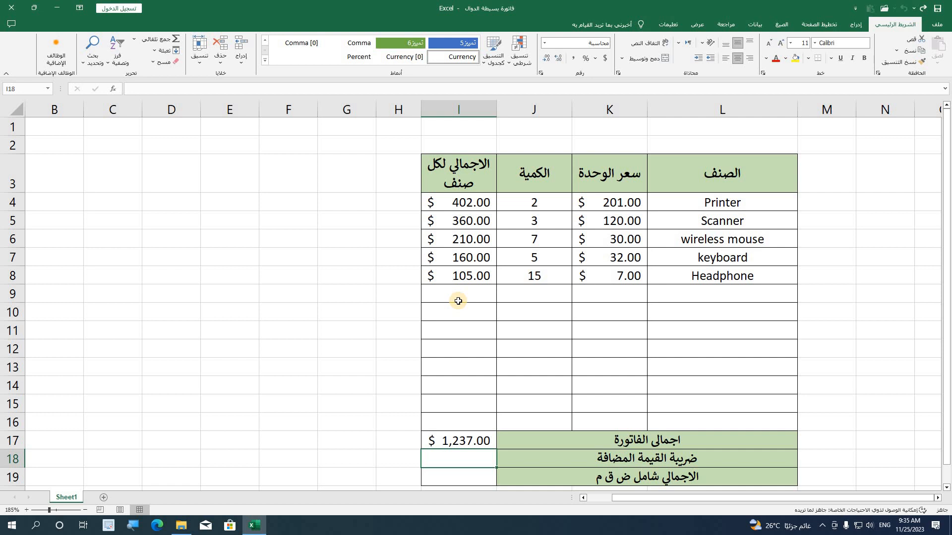
# Clear the invoice total in I17 and re-enter it as the range formula =SUM(I4:I16)
pyautogui.click(452, 442)
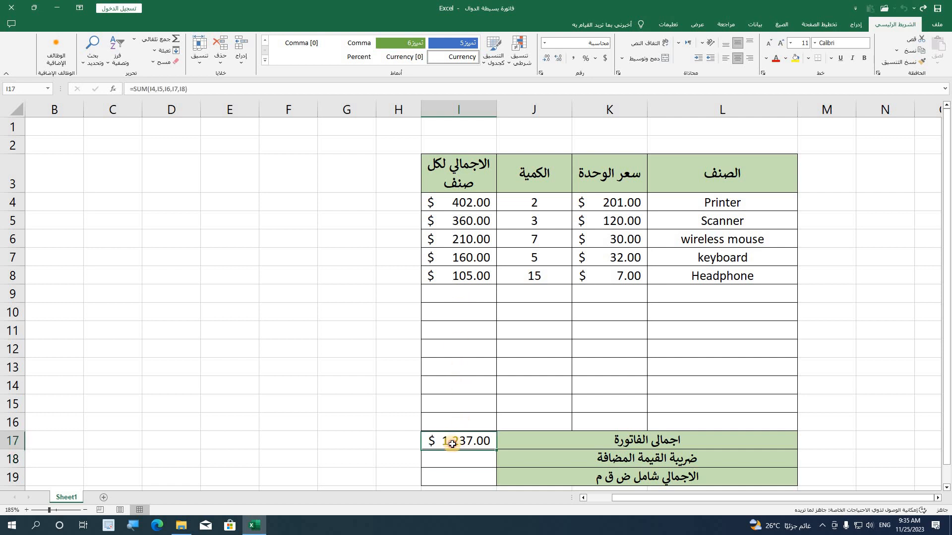
pyautogui.press('BackSpace')
pyautogui.click(468, 409)
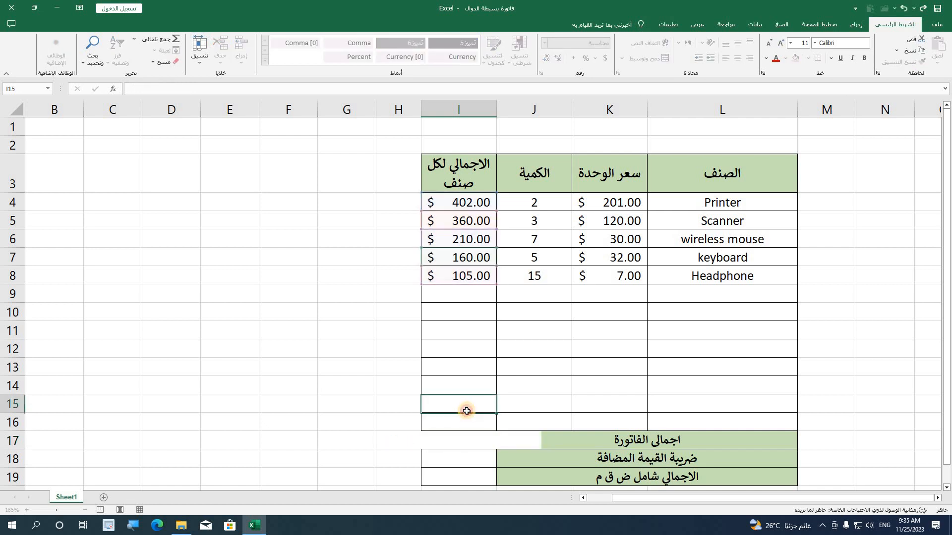
pyautogui.click(459, 441)
pyautogui.write('=')
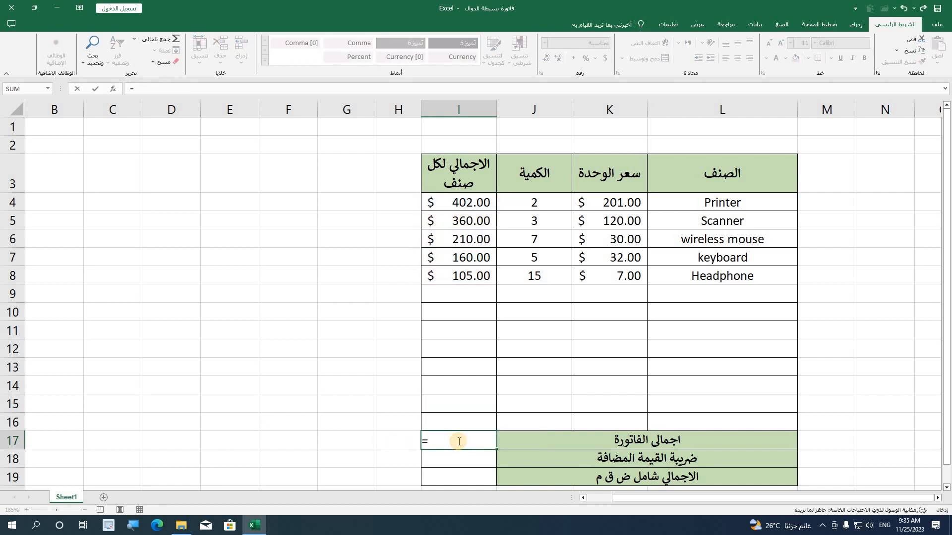
pyautogui.write('su')
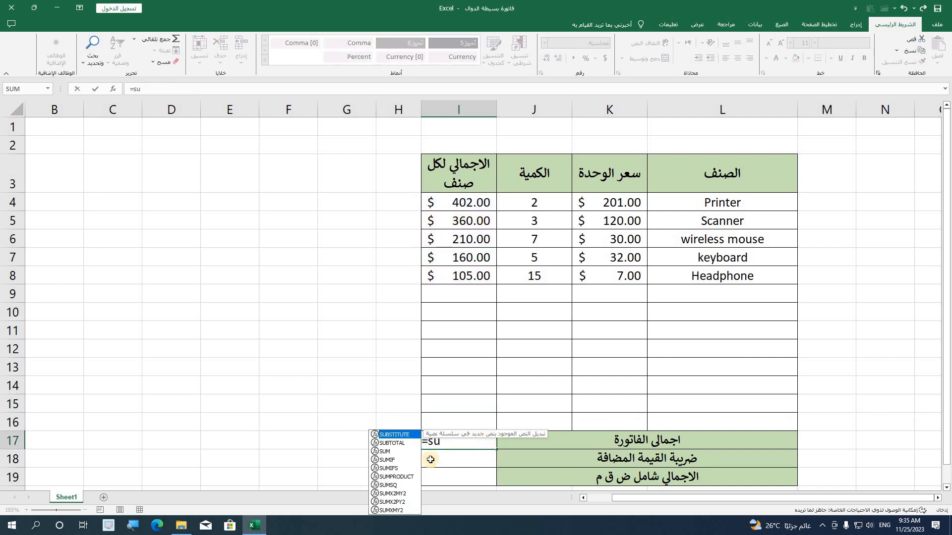
pyautogui.doubleClick(385, 451)
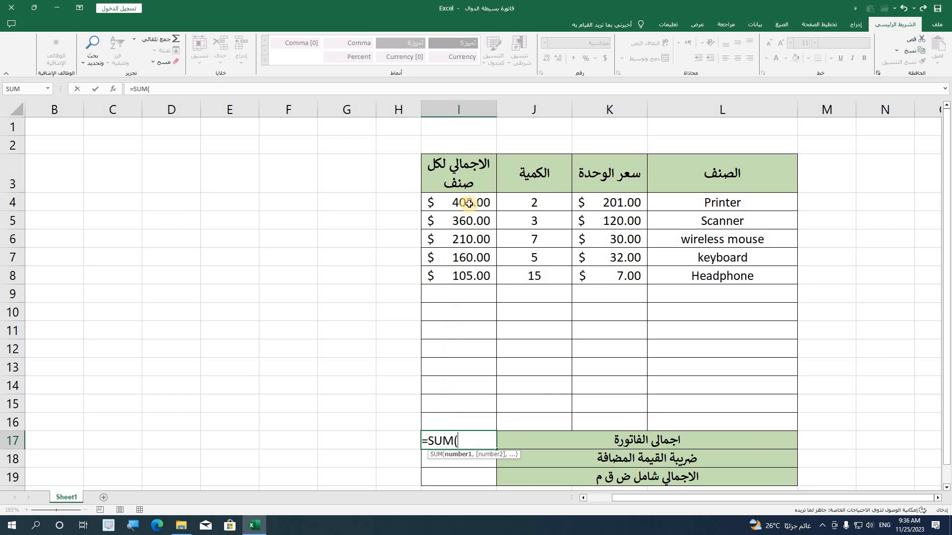
pyautogui.moveTo(469, 204); pyautogui.dragTo(465, 420)
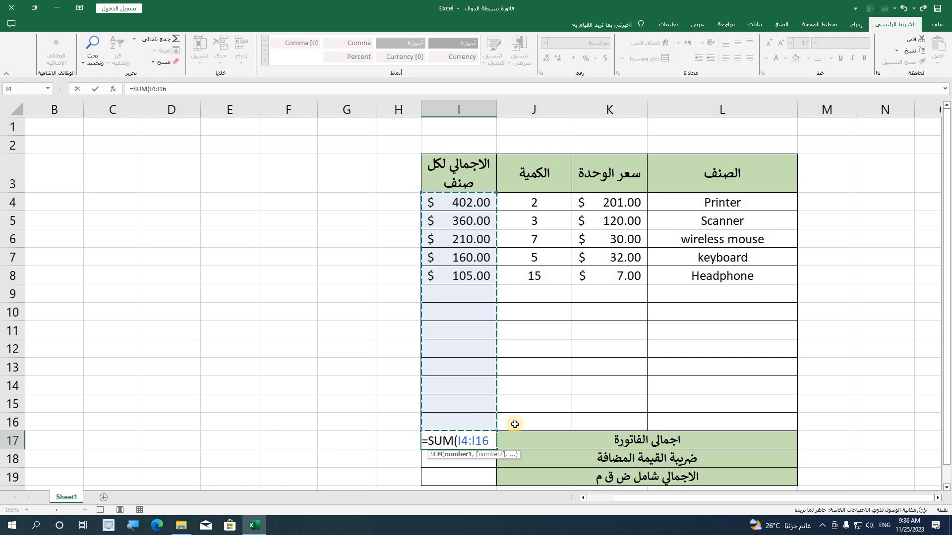
pyautogui.write(')')
pyautogui.press('Return')
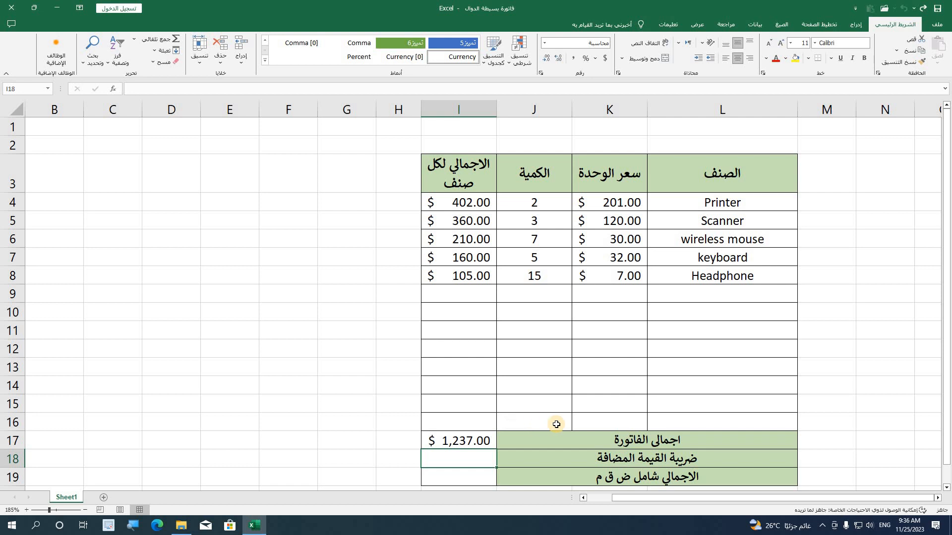
# Clear the invoice total in I17 and calculate it again with AutoSum over I4:I16
pyautogui.click(482, 446)
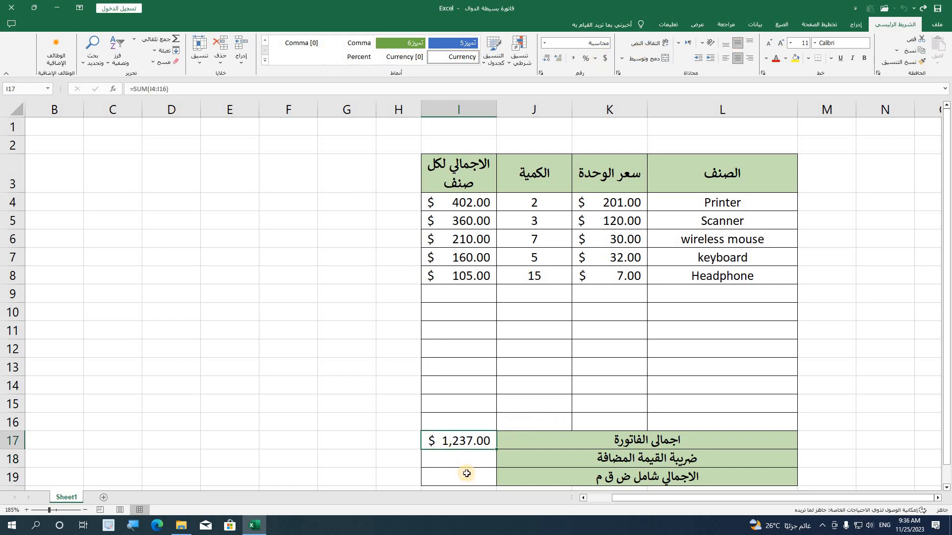
pyautogui.click(465, 440)
pyautogui.press('BackSpace')
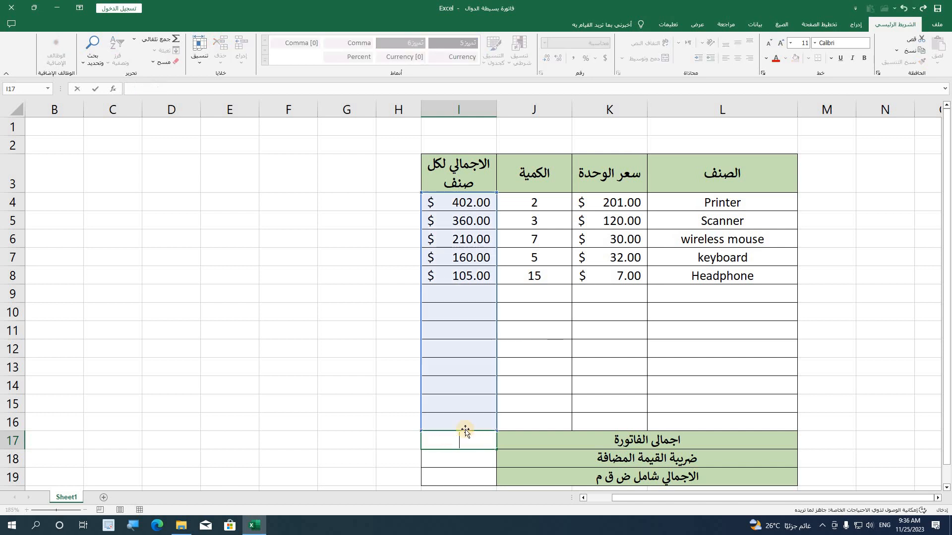
pyautogui.press('Return')
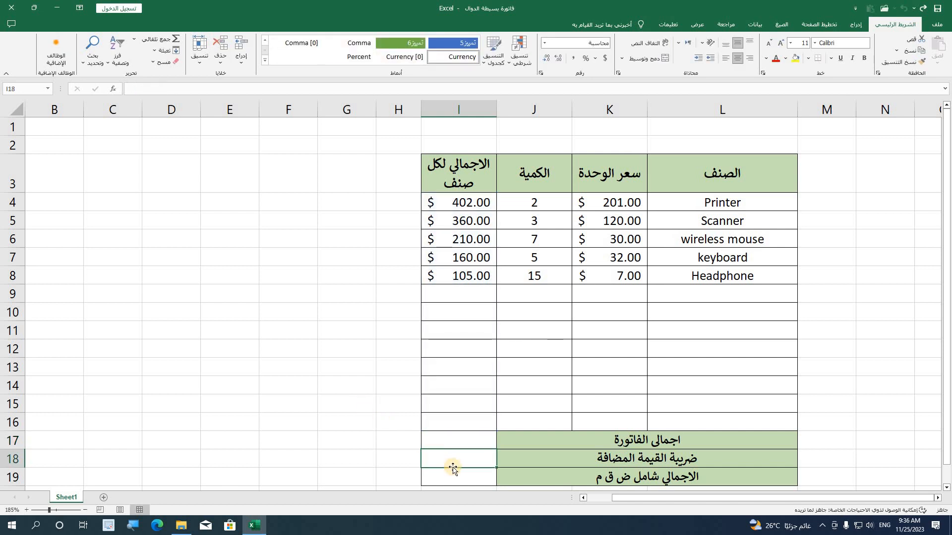
pyautogui.click(466, 439)
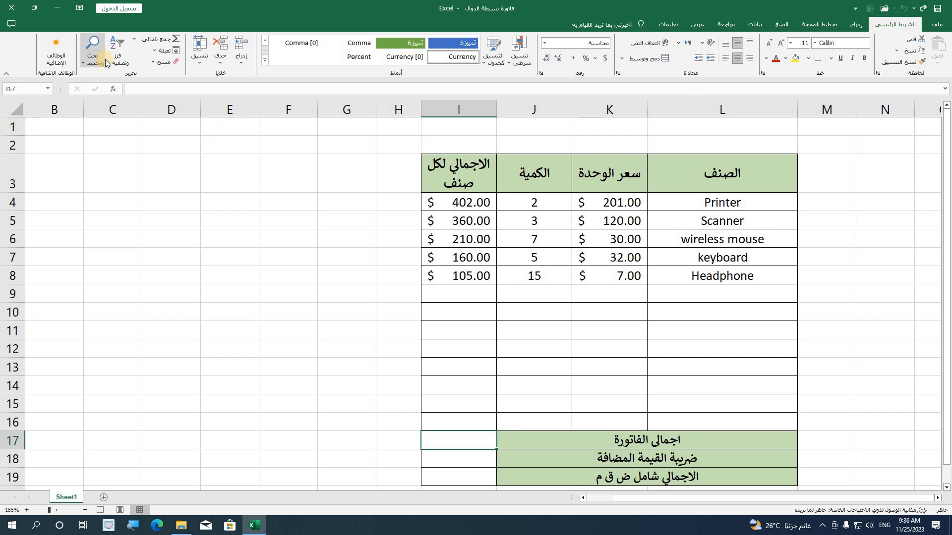
pyautogui.click(155, 42)
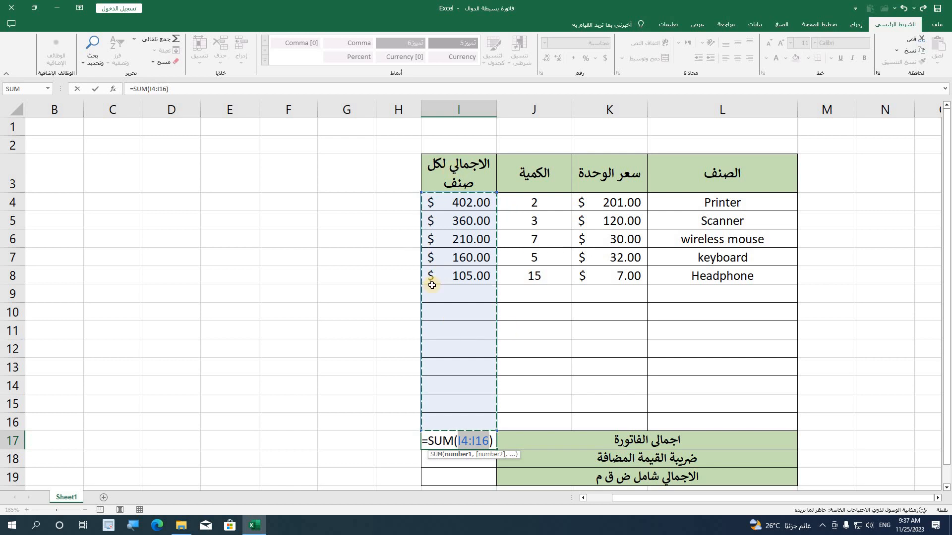
pyautogui.press('Return')
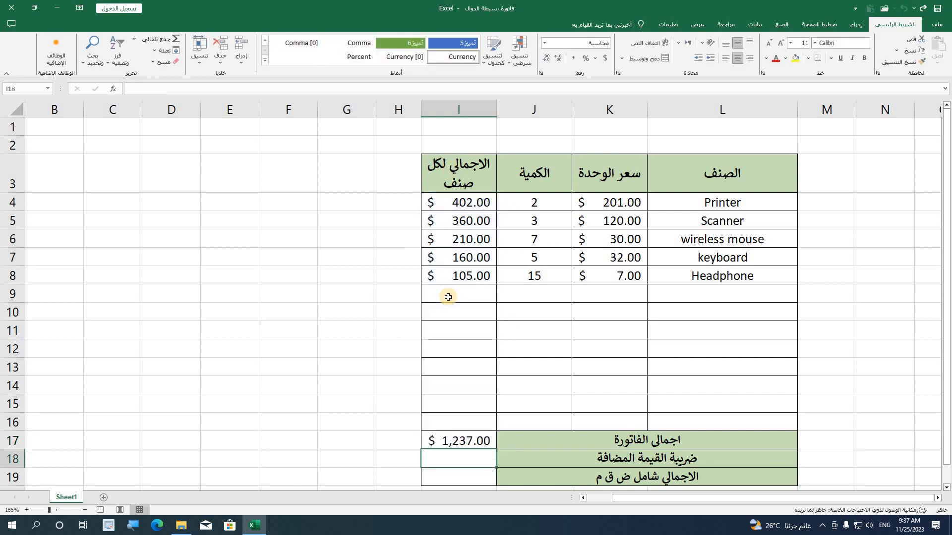
# Clear the invoice total in I17 and recalculate it with AutoSum over the quantity column, from J4 down through the empty item rows
pyautogui.click(467, 441)
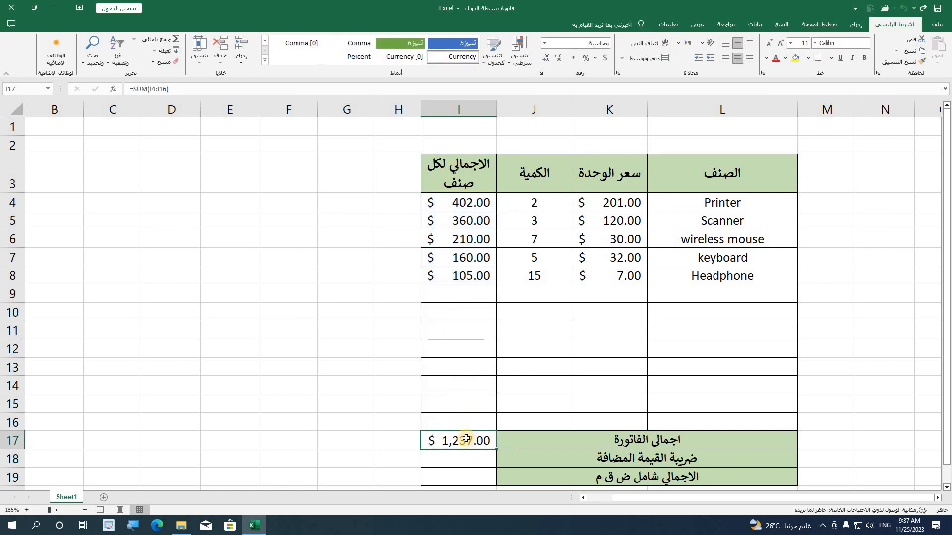
pyautogui.press('BackSpace')
pyautogui.click(589, 382)
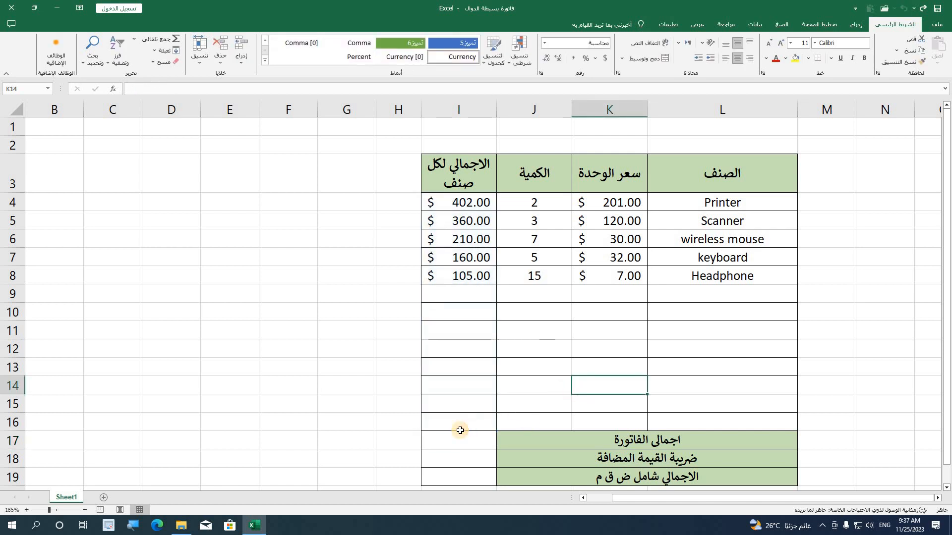
pyautogui.click(457, 437)
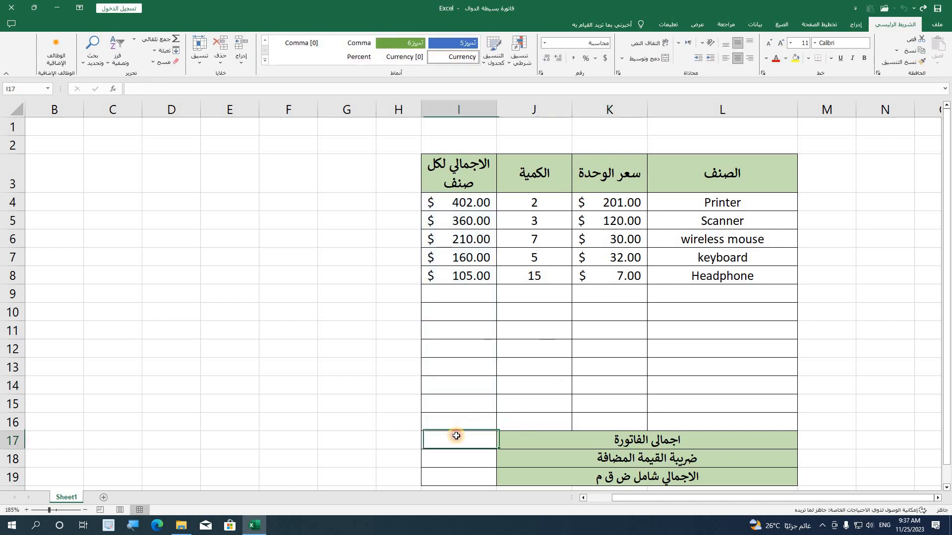
pyautogui.click(159, 38)
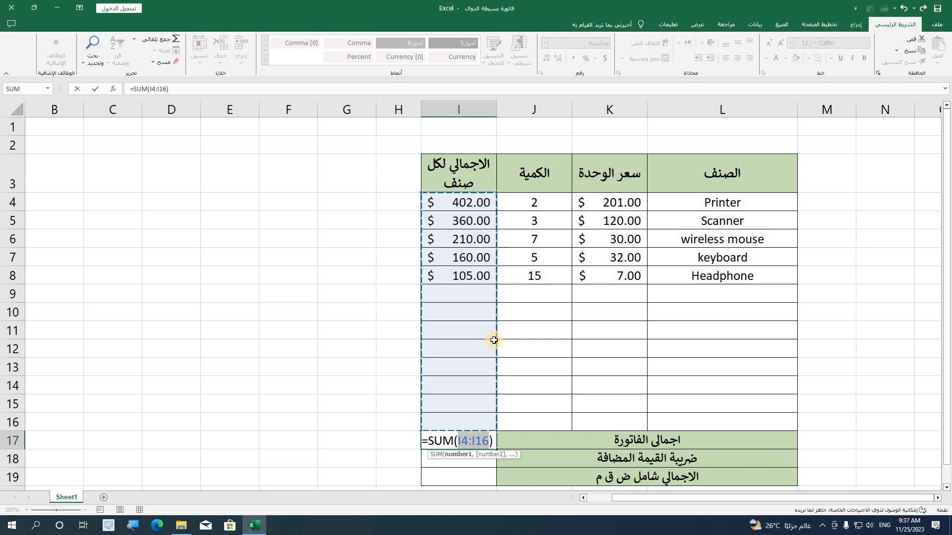
pyautogui.moveTo(549, 202); pyautogui.dragTo(541, 412)
pyautogui.press('Return')
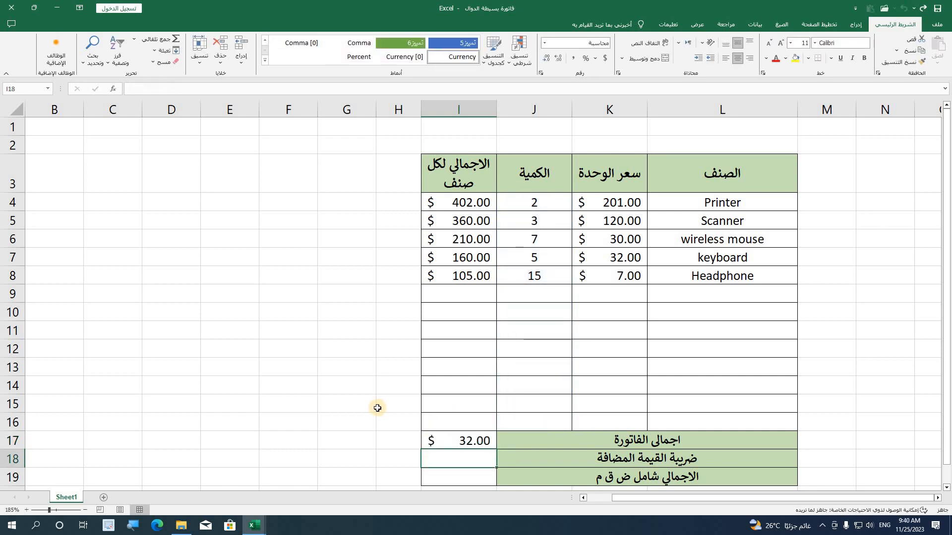
# Switch to the علامات الطلاب workbook and examine the final grades in F6:F13 and their formulas on the nested IF sheet
pyautogui.moveTo(254, 526)
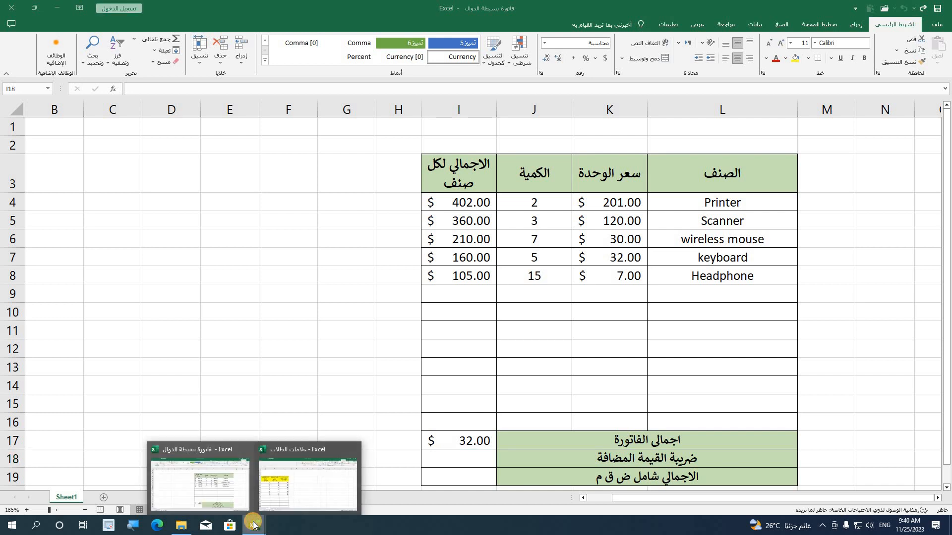
pyautogui.click(284, 497)
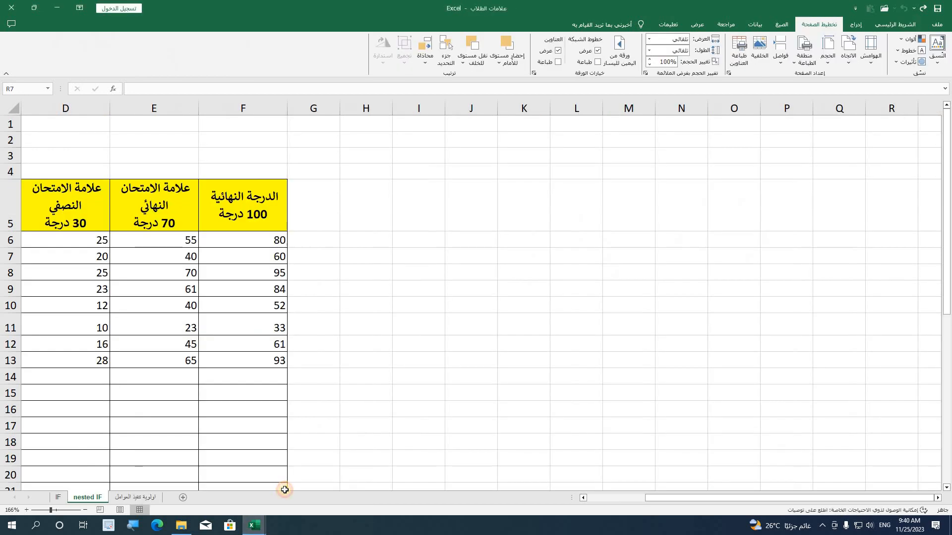
pyautogui.click(253, 387)
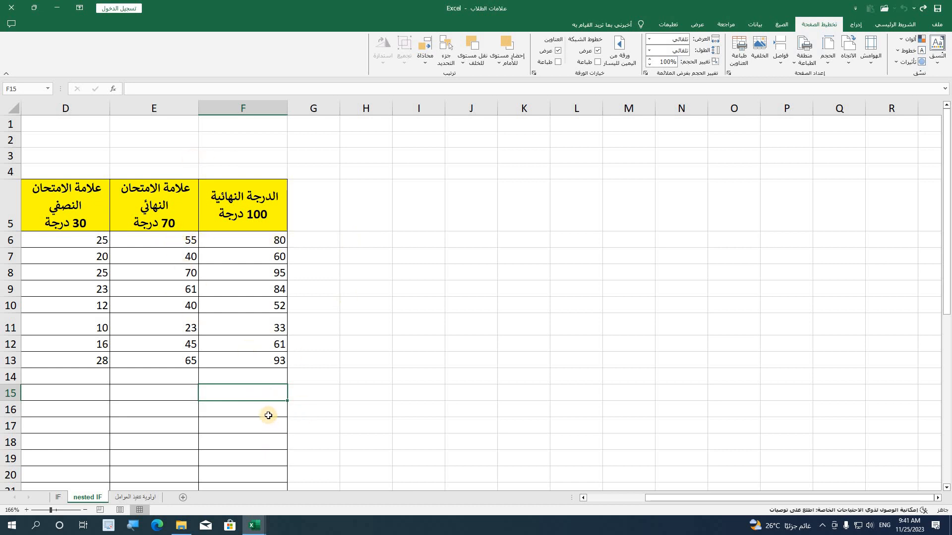
pyautogui.click(236, 286)
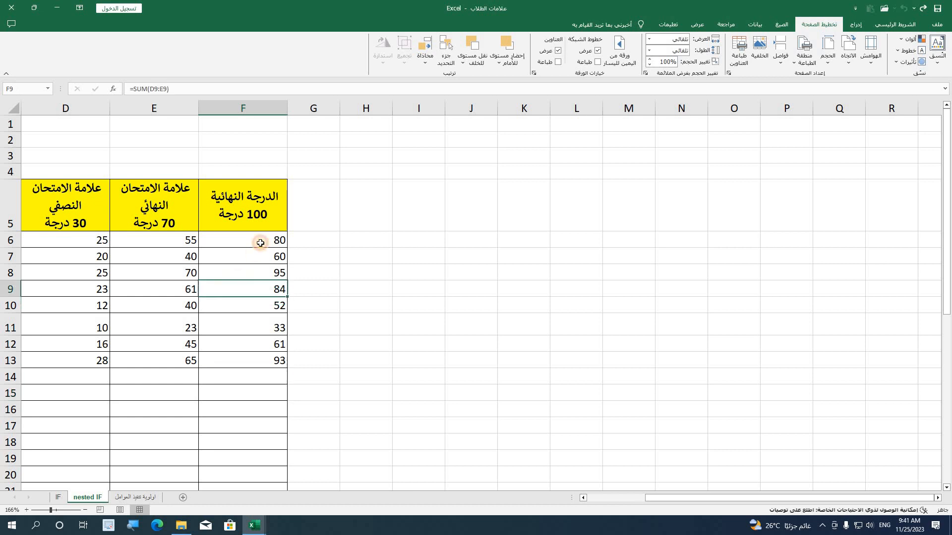
pyautogui.moveTo(260, 243); pyautogui.dragTo(255, 376)
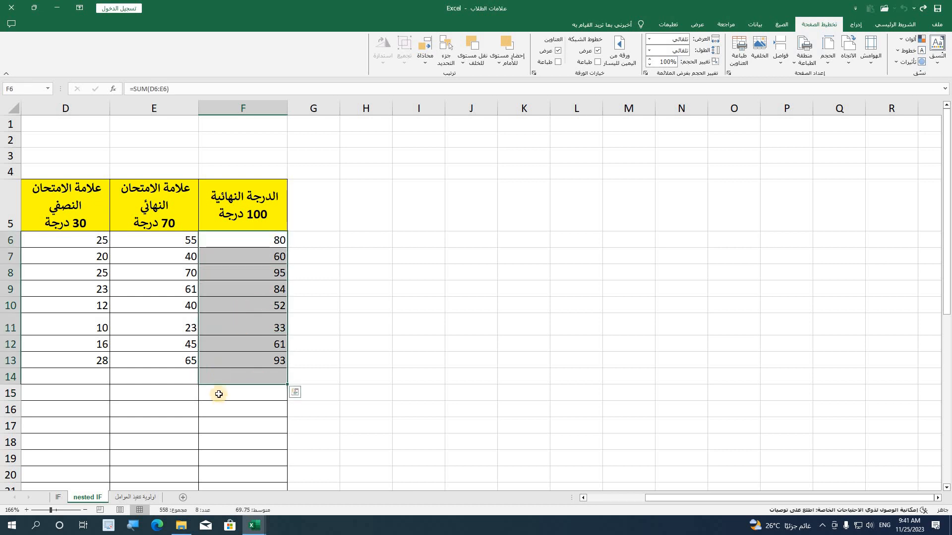
pyautogui.click(223, 429)
pyautogui.moveTo(254, 238); pyautogui.dragTo(254, 371)
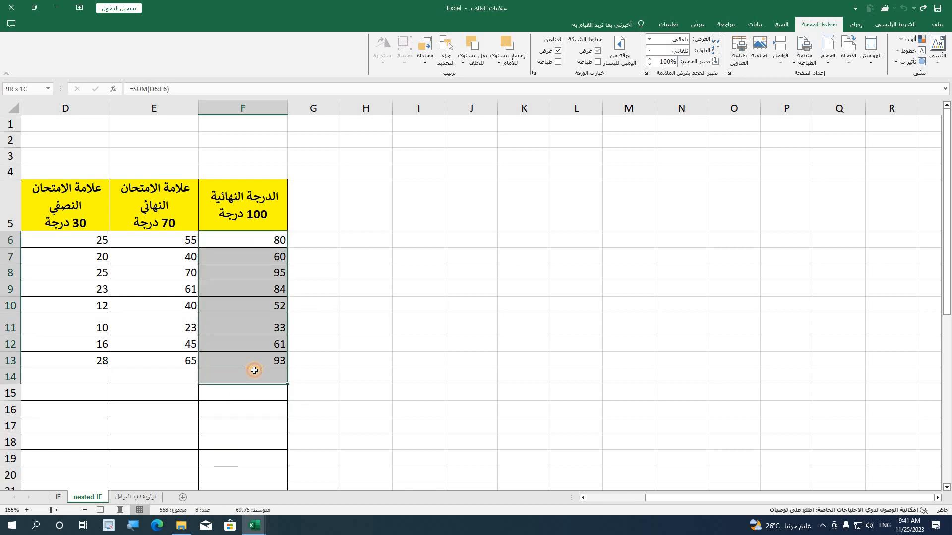
pyautogui.click(338, 251)
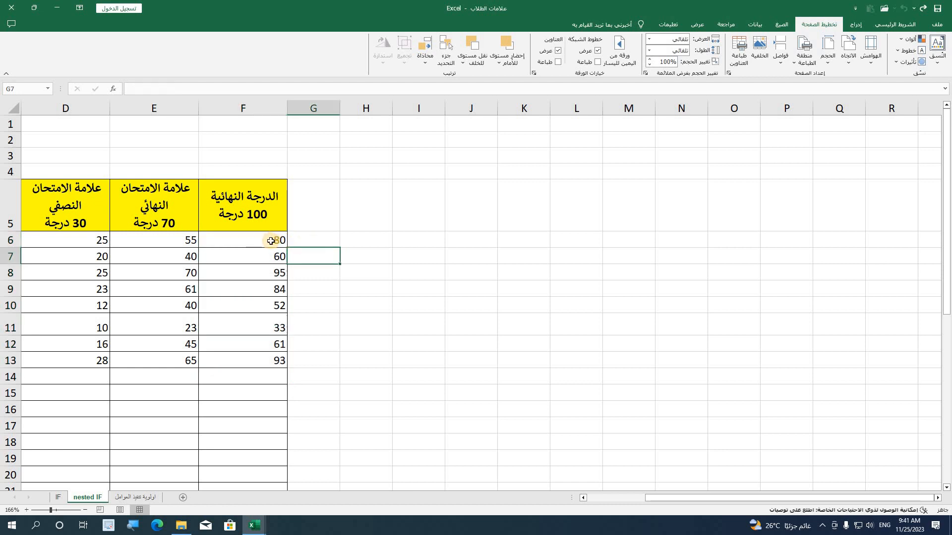
pyautogui.moveTo(271, 241); pyautogui.dragTo(260, 355)
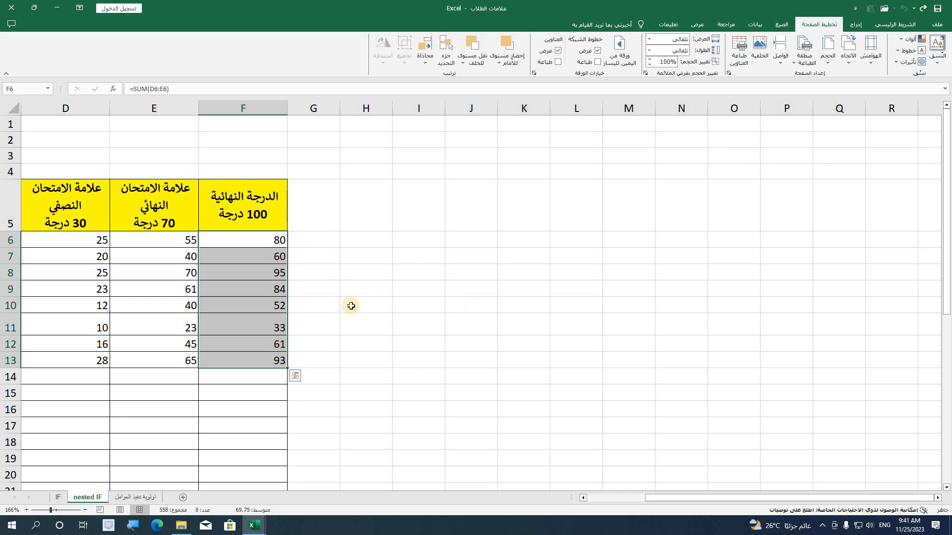
# Calculate the average final grade in I5 with =AVERAGE(F6:F13), and check the formula against the grades
pyautogui.click(420, 215)
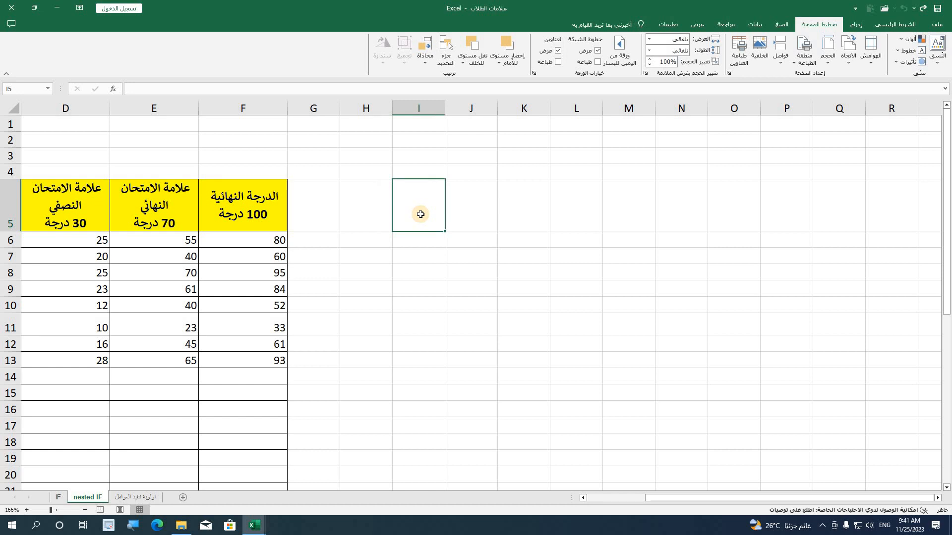
pyautogui.write('=av')
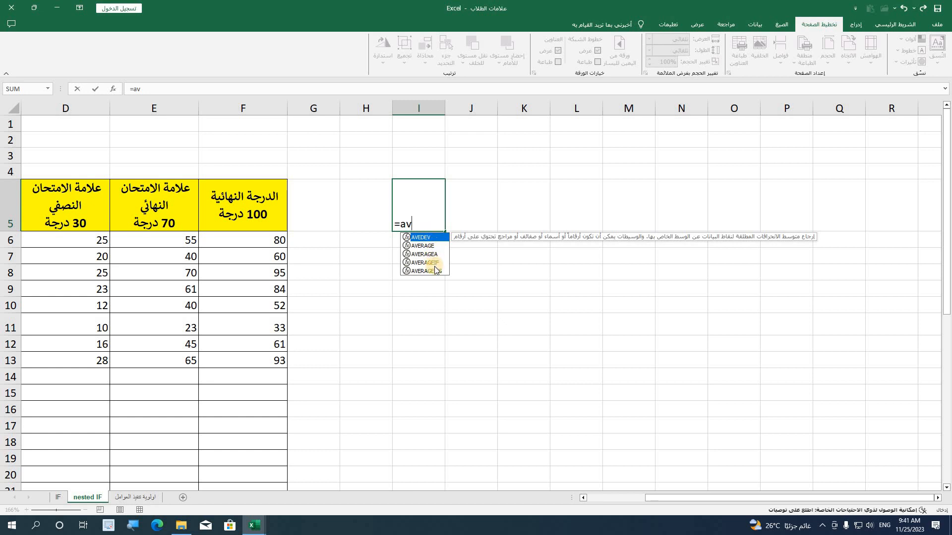
pyautogui.click(425, 246)
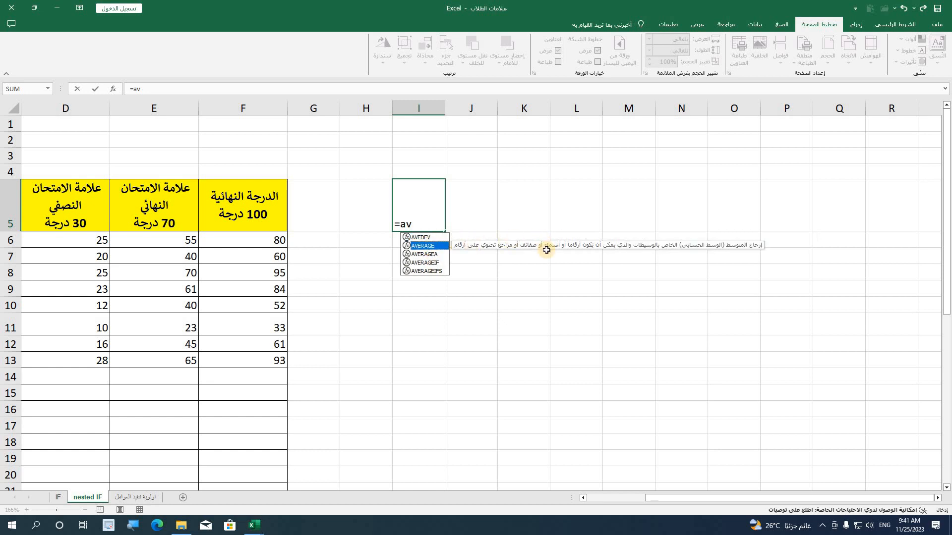
pyautogui.doubleClick(427, 246)
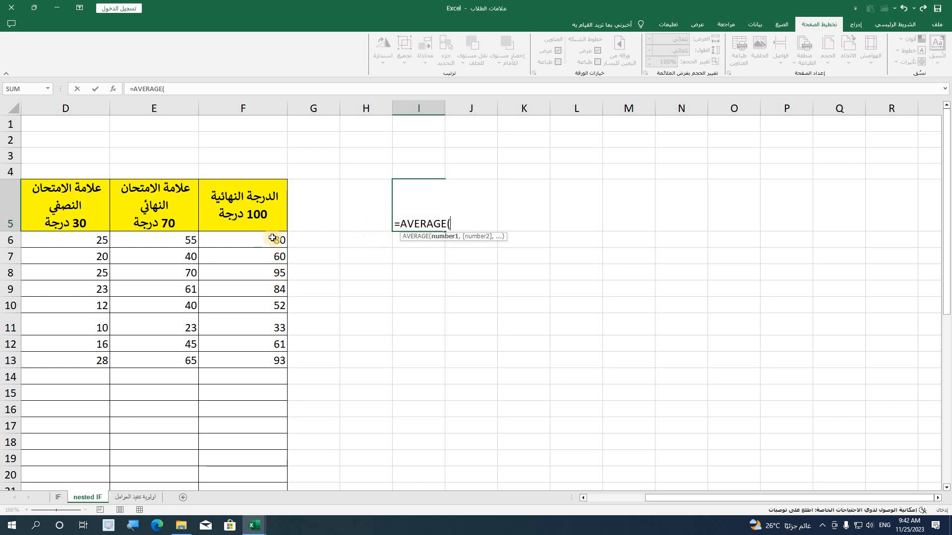
pyautogui.moveTo(273, 238); pyautogui.dragTo(259, 365)
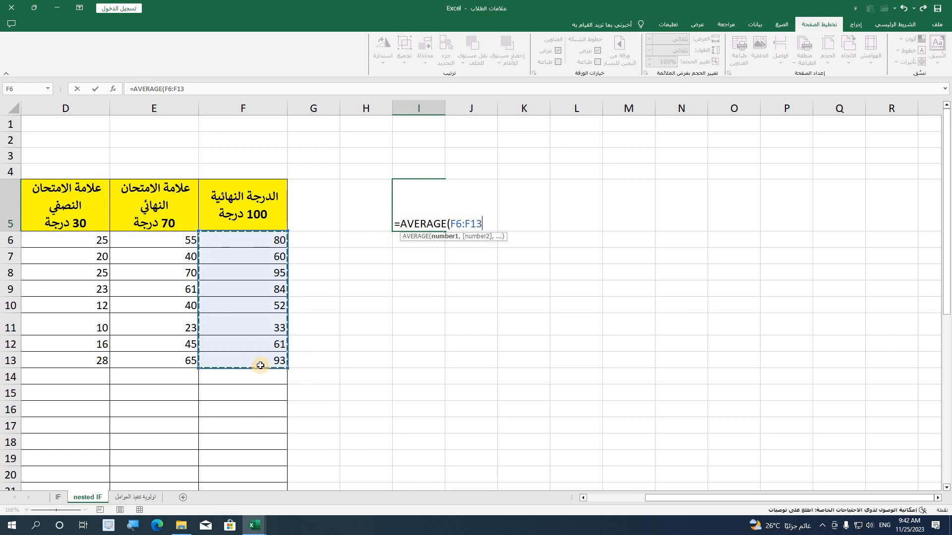
pyautogui.write(')')
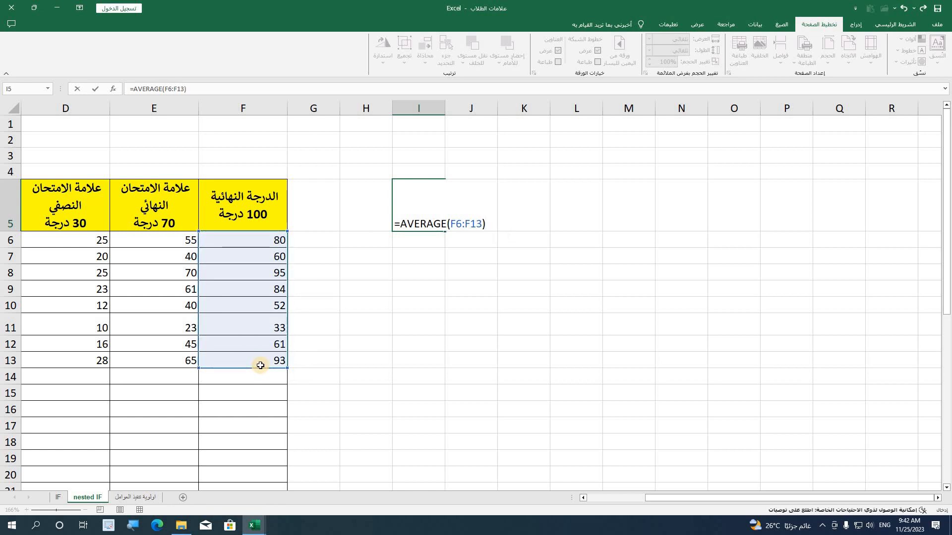
pyautogui.press('Return')
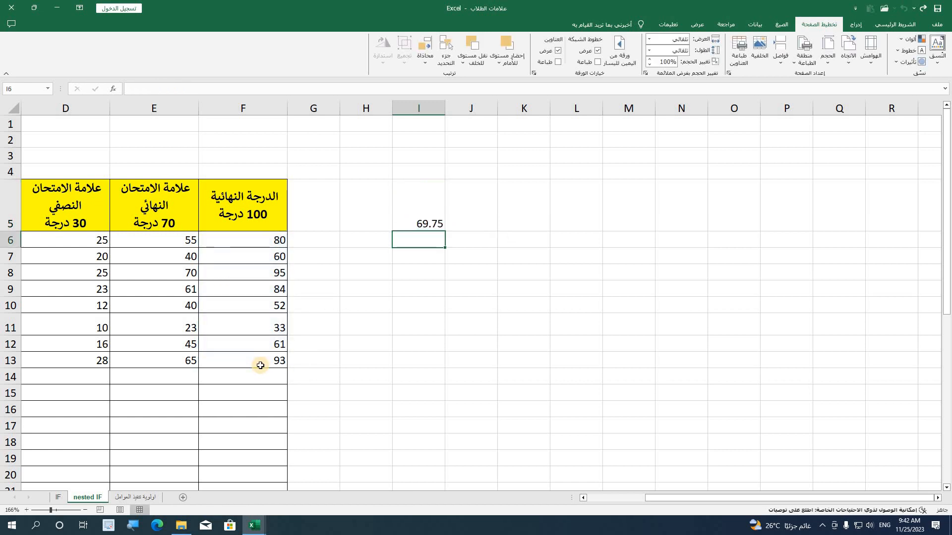
pyautogui.click(435, 211)
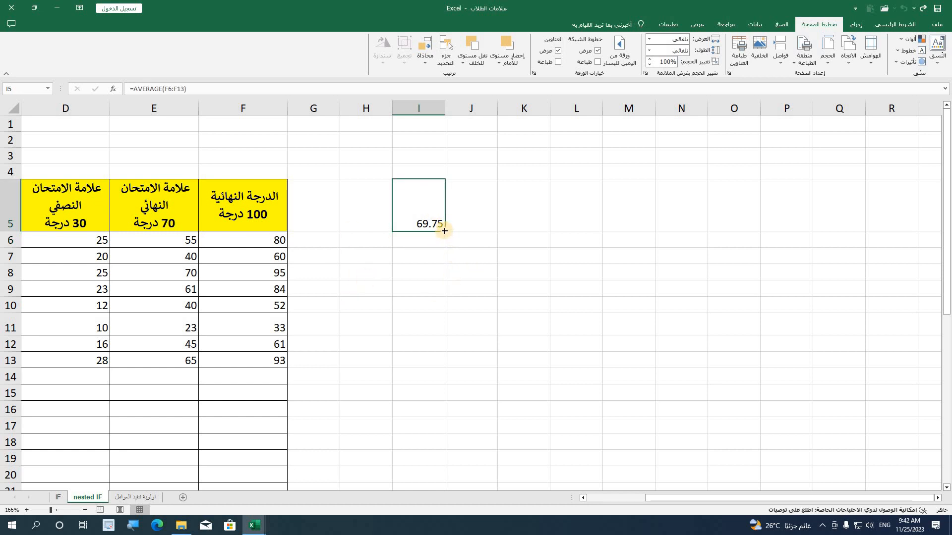
pyautogui.moveTo(271, 239); pyautogui.dragTo(272, 360)
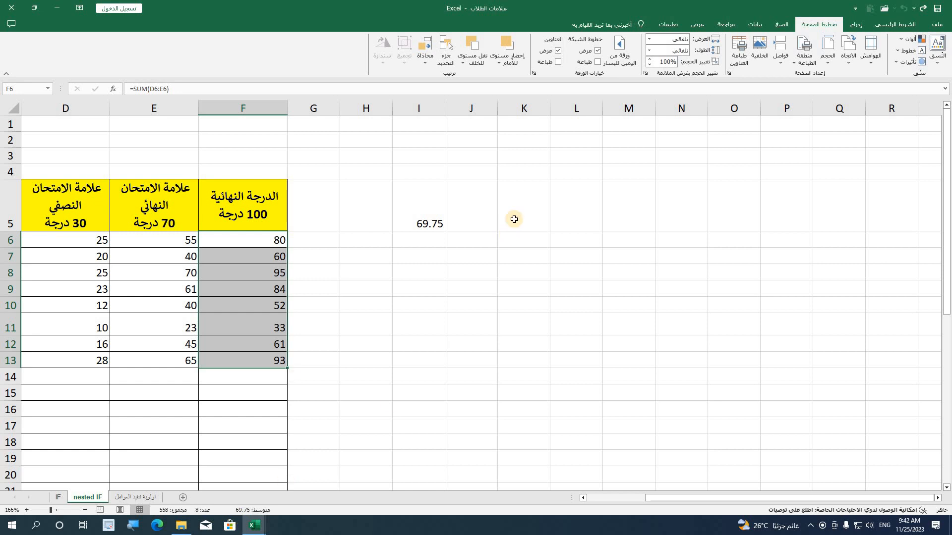
# Calculate the average of F6:F13 again in I6, this time with the AutoSum Average function
pyautogui.click(429, 245)
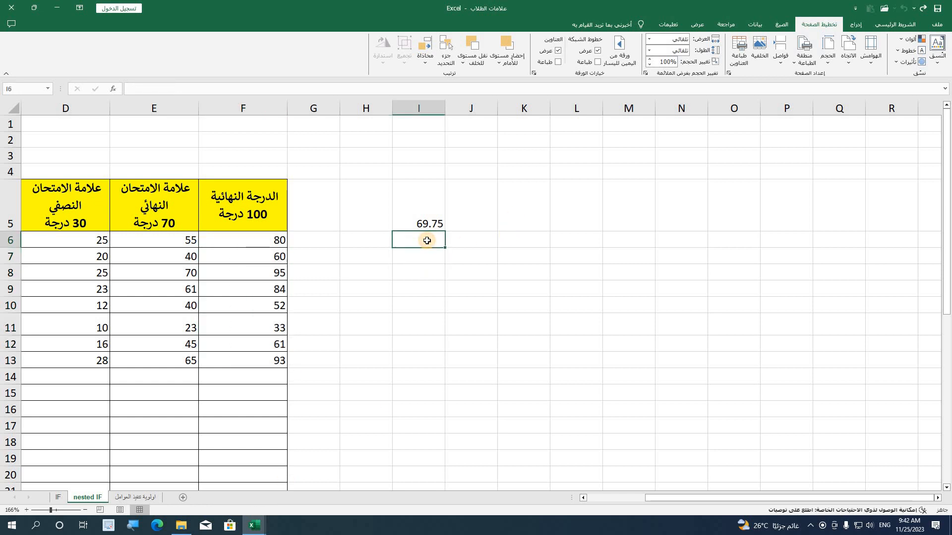
pyautogui.click(396, 304)
pyautogui.click(418, 236)
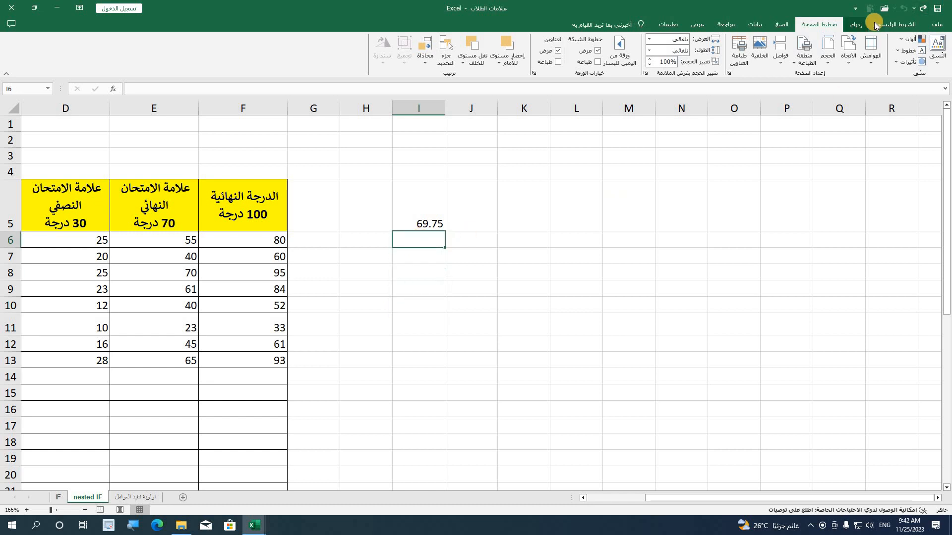
pyautogui.click(873, 22)
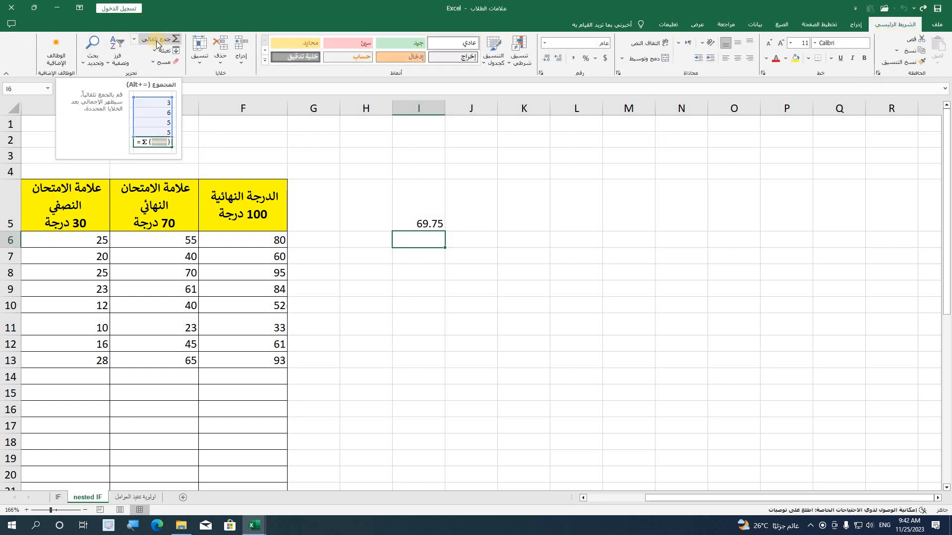
pyautogui.click(136, 42)
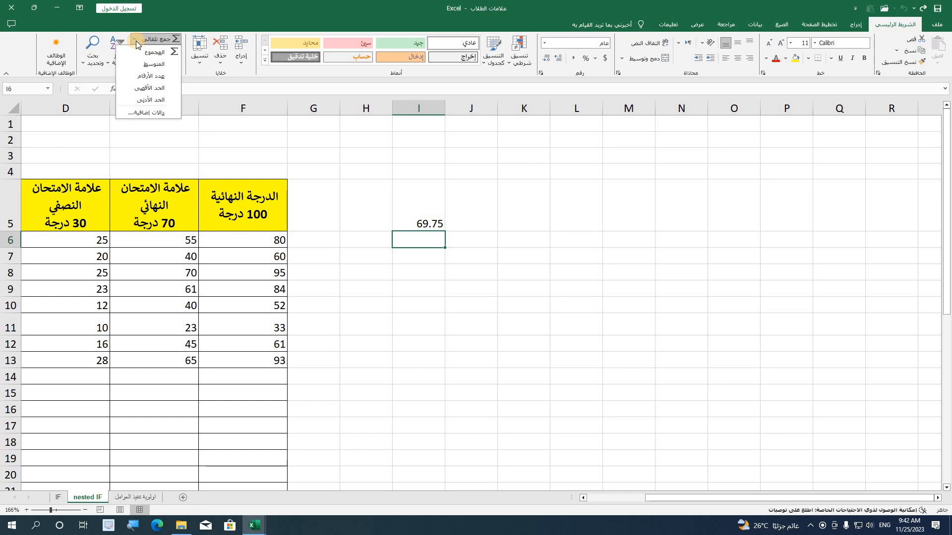
pyautogui.click(163, 65)
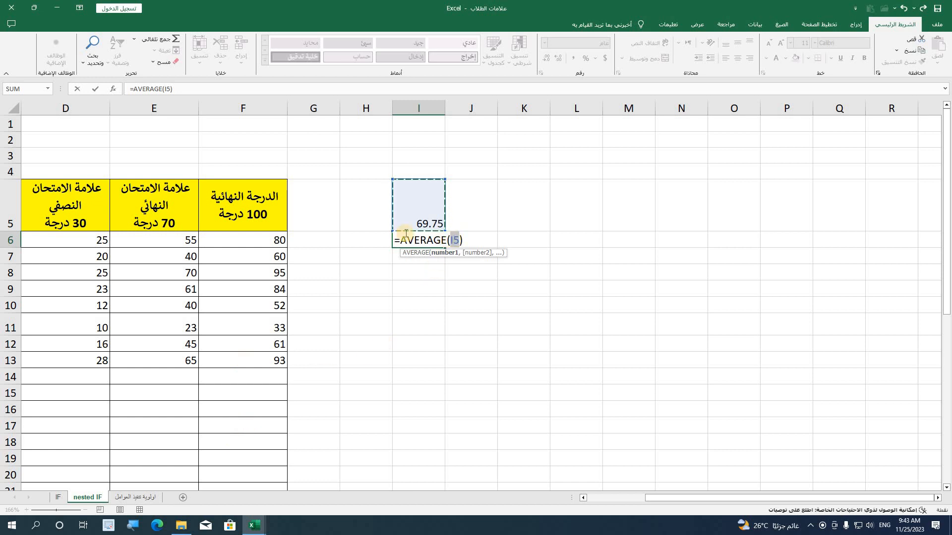
pyautogui.moveTo(263, 240); pyautogui.dragTo(260, 368)
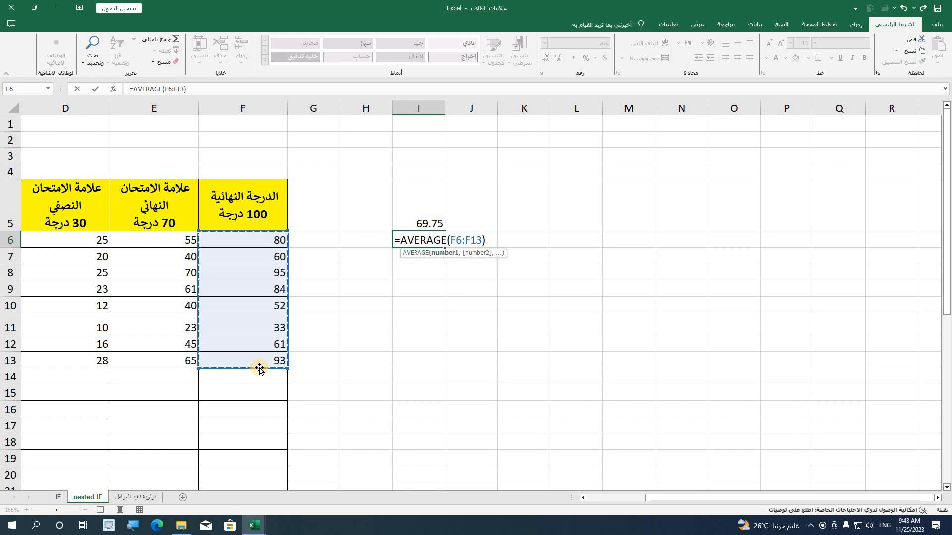
pyautogui.press('Return')
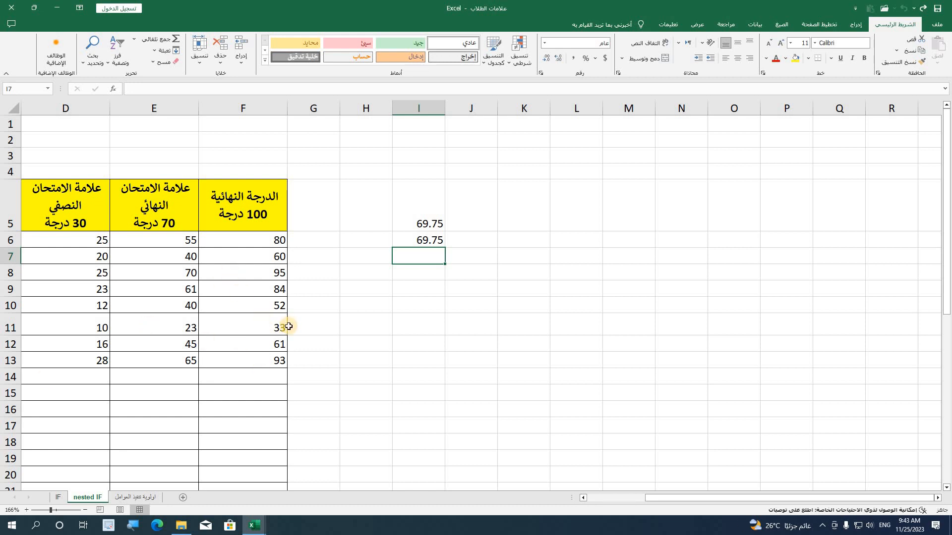
# Label the cells beside the results: متوسط in J6, أعلى in J7 and أقل in J8
pyautogui.click(386, 292)
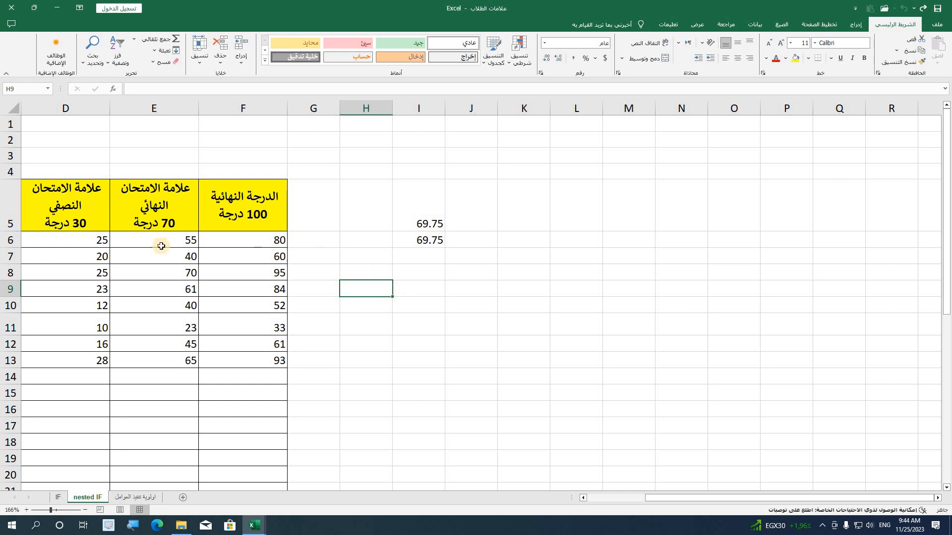
pyautogui.moveTo(251, 244); pyautogui.dragTo(254, 363)
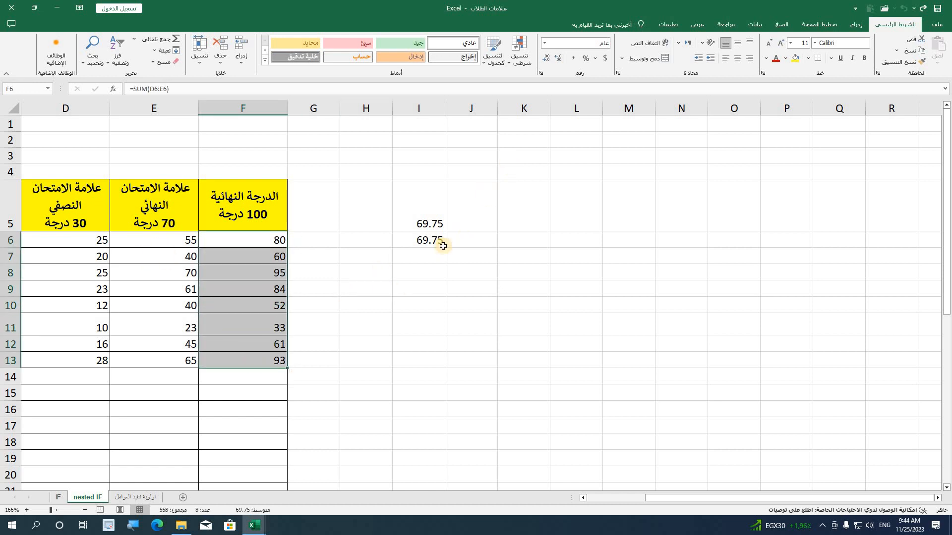
pyautogui.click(473, 253)
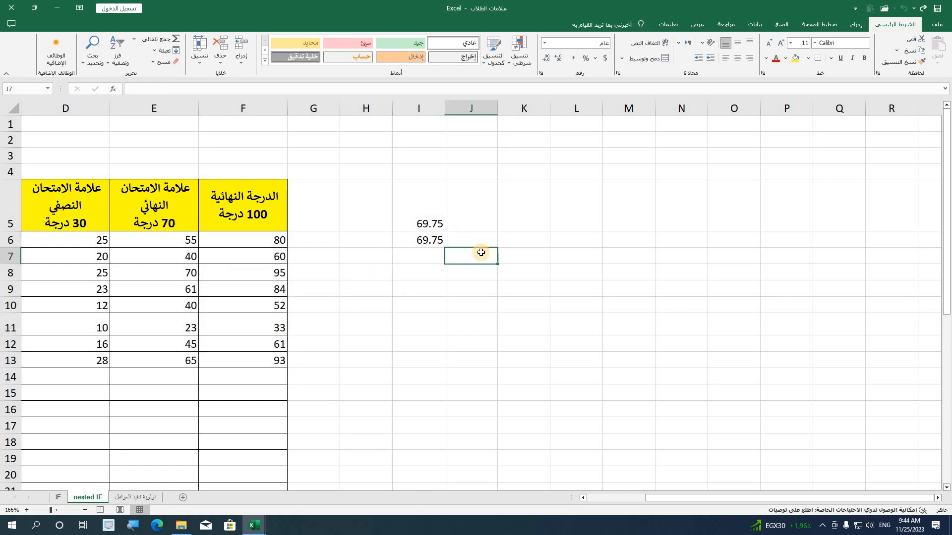
pyautogui.write('أعلى')
pyautogui.press('Return')
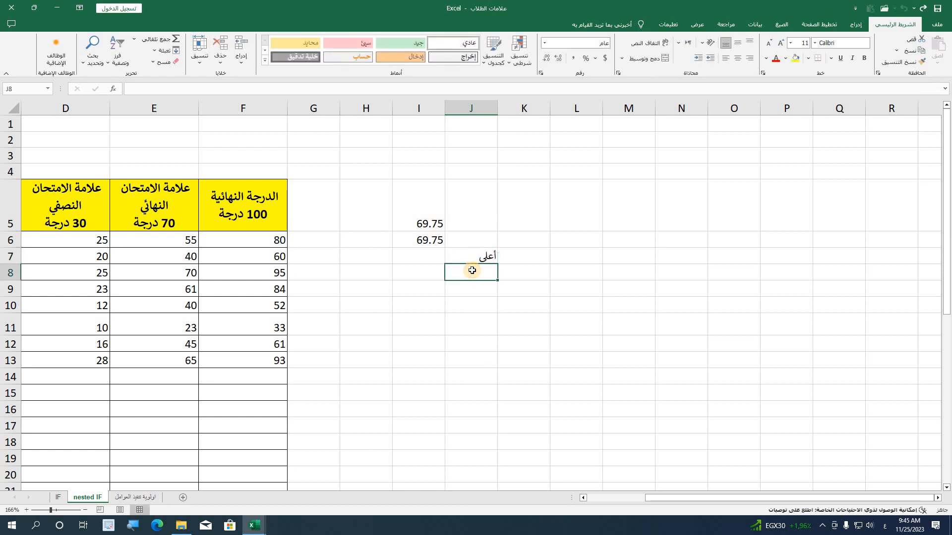
pyautogui.write('أقل')
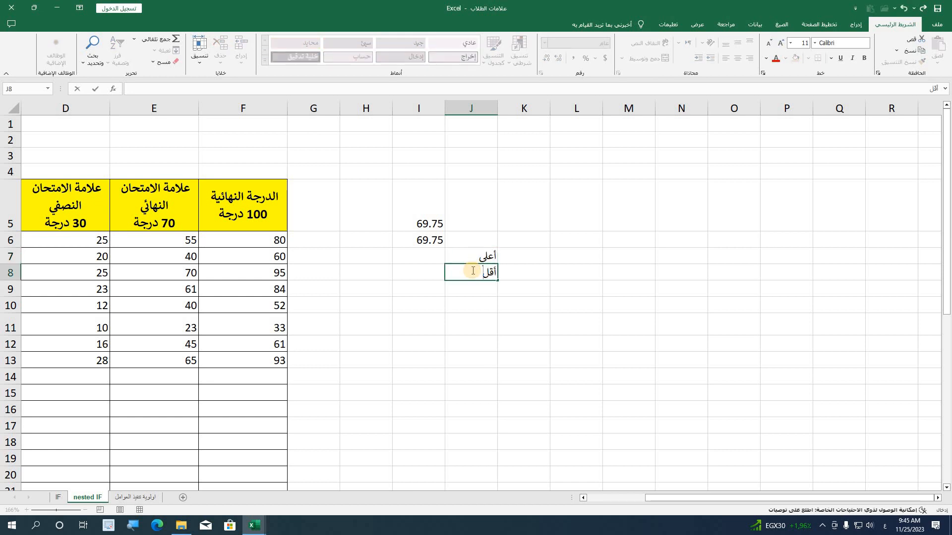
pyautogui.click(481, 239)
pyautogui.write('م')
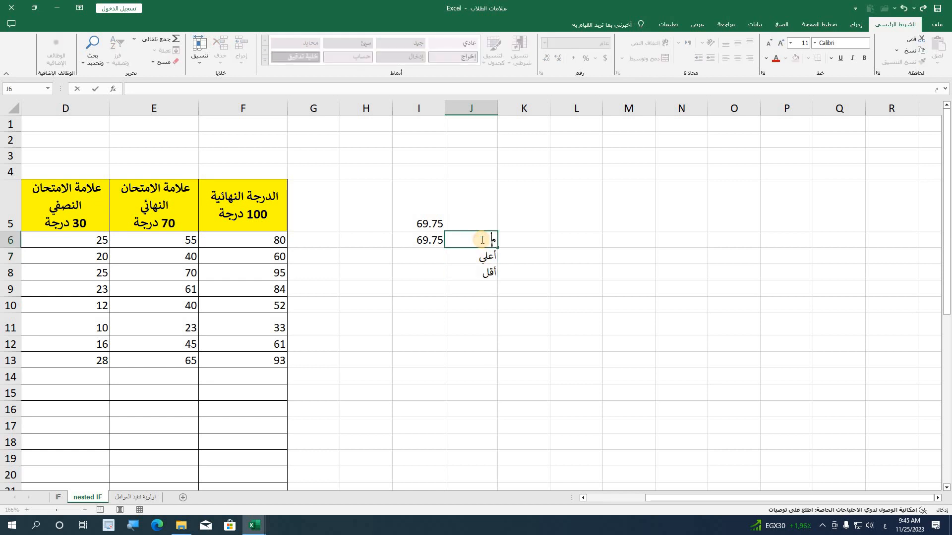
pyautogui.write('توسط')
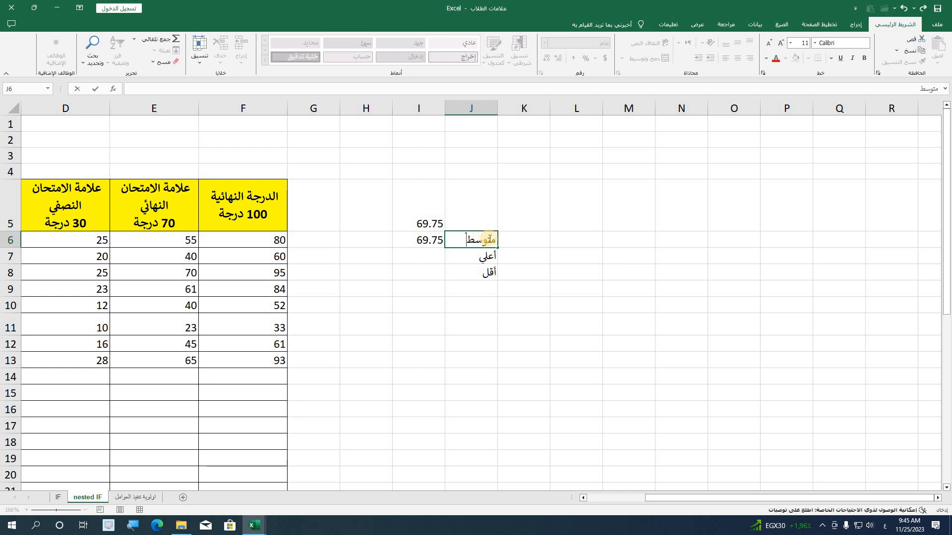
pyautogui.click(468, 285)
# Calculate the highest final grade in I7 with =MAX(F6:F13), and check the formula against the grade column
pyautogui.click(430, 254)
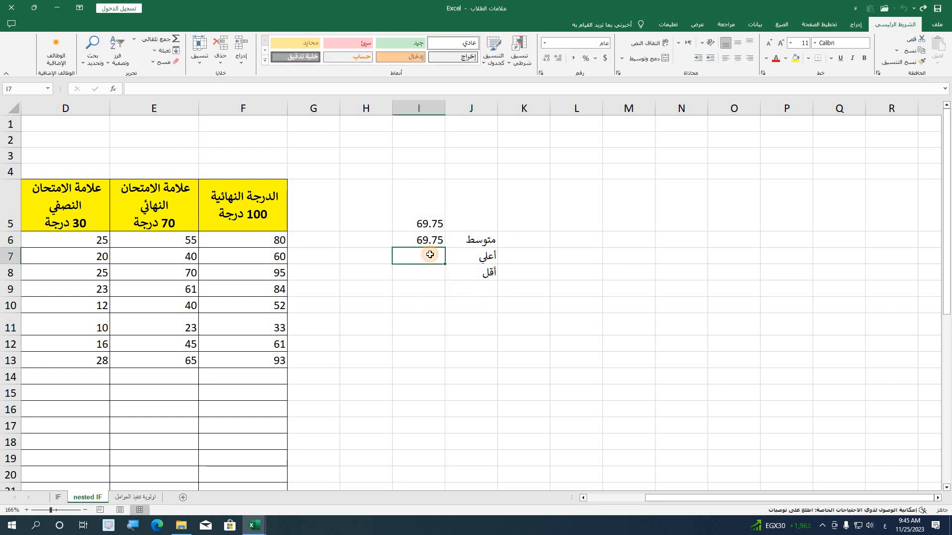
pyautogui.write('=')
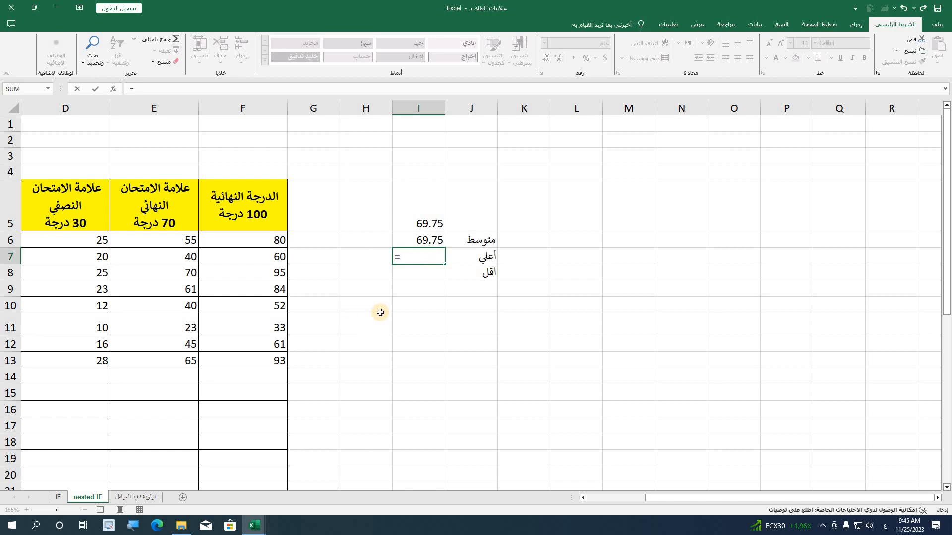
pyautogui.hotkey('alt', 'shift')
pyautogui.write('ma')
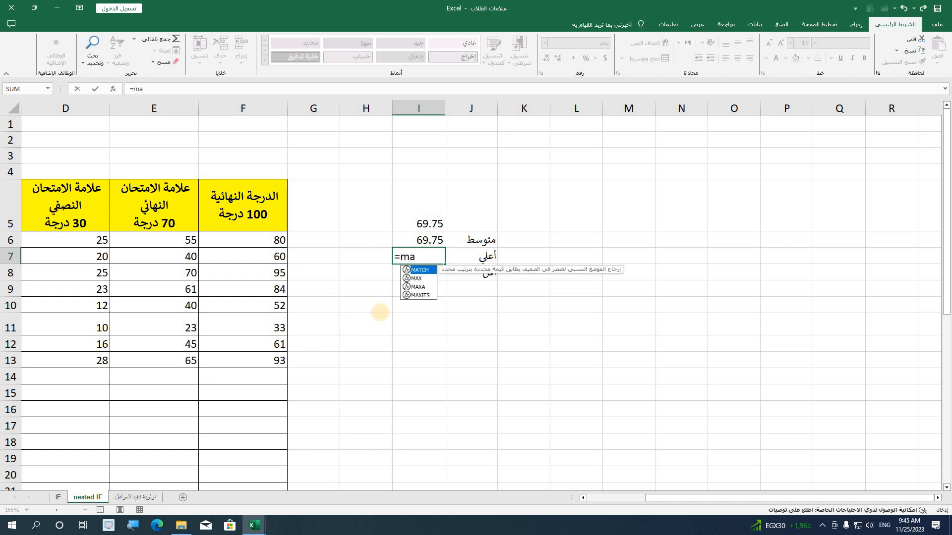
pyautogui.doubleClick(416, 279)
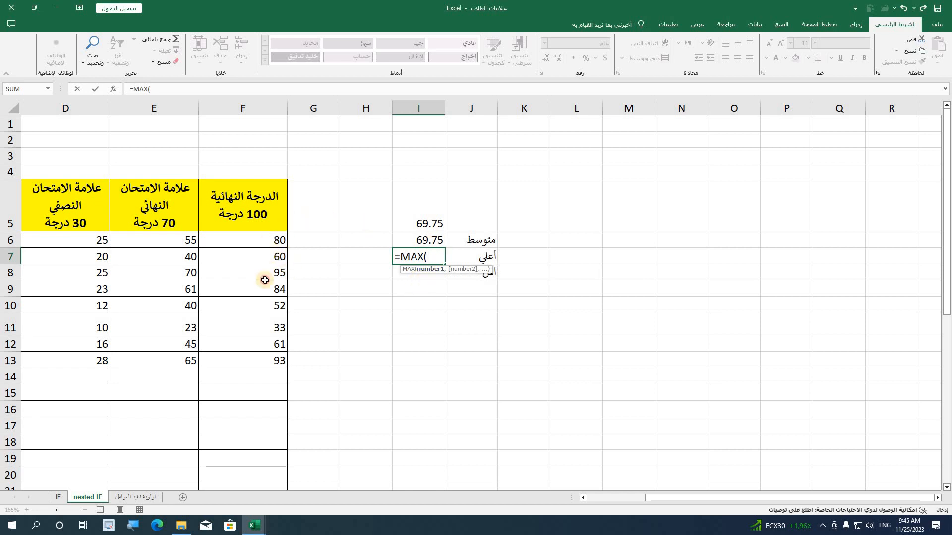
pyautogui.moveTo(263, 240); pyautogui.dragTo(263, 361)
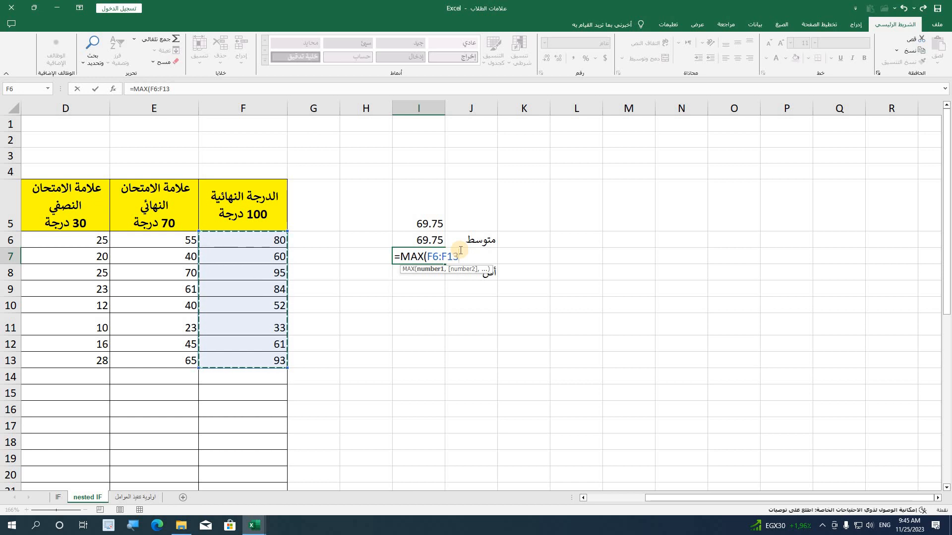
pyautogui.write(')')
pyautogui.press('Return')
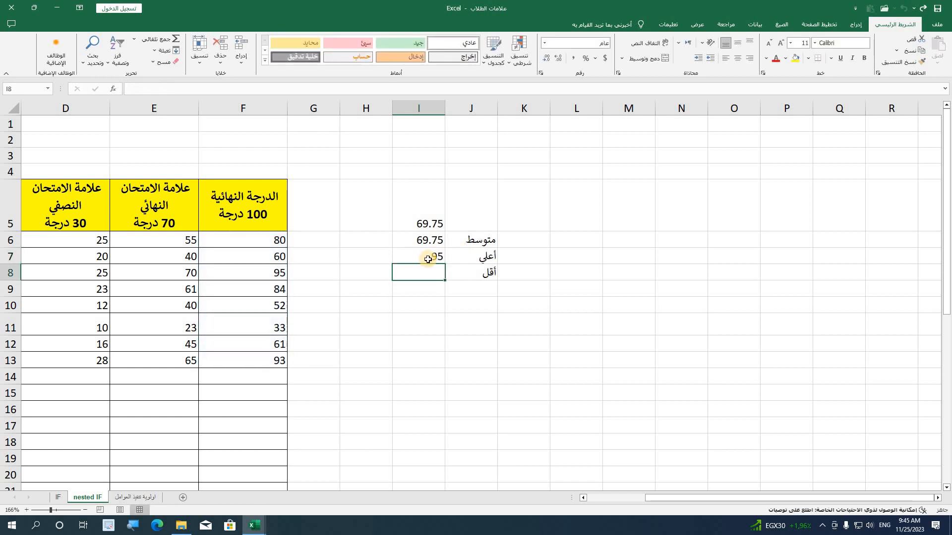
pyautogui.click(435, 257)
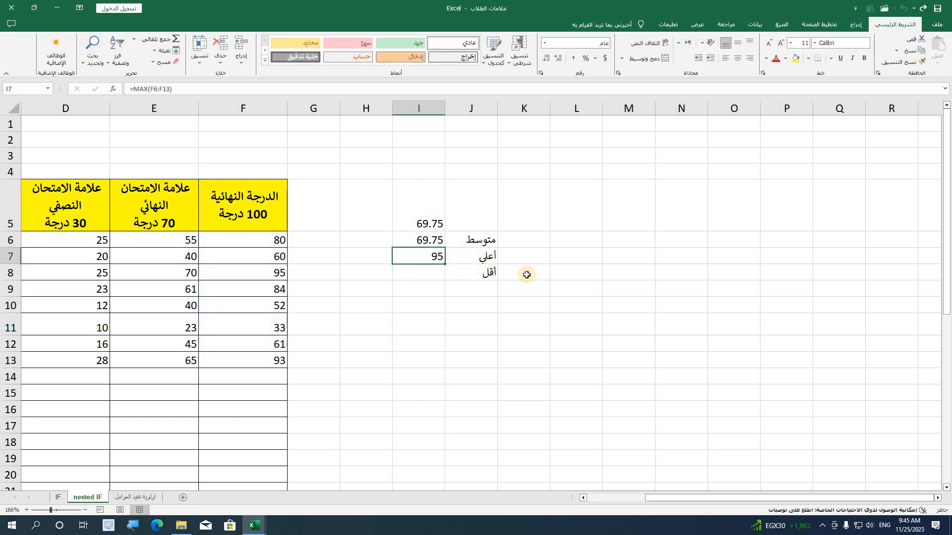
pyautogui.moveTo(272, 238); pyautogui.dragTo(276, 360)
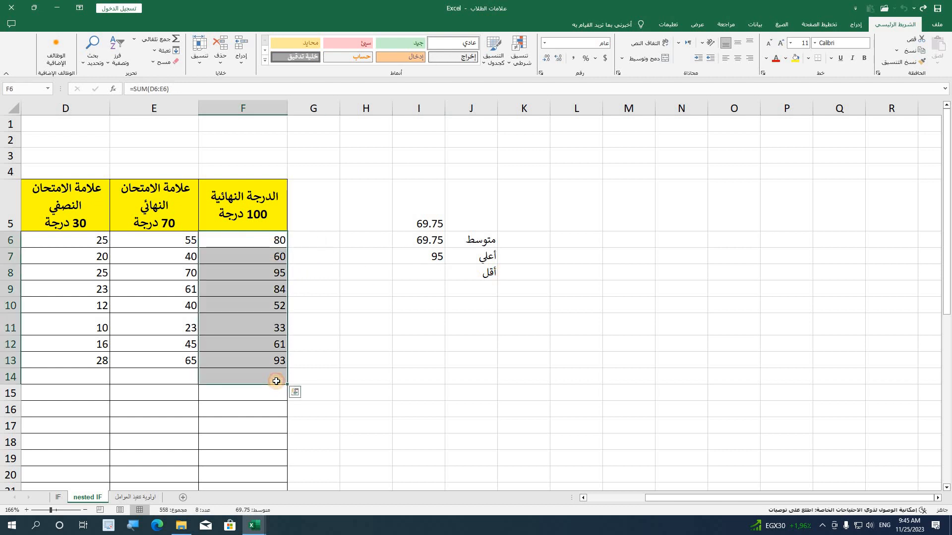
pyautogui.click(361, 344)
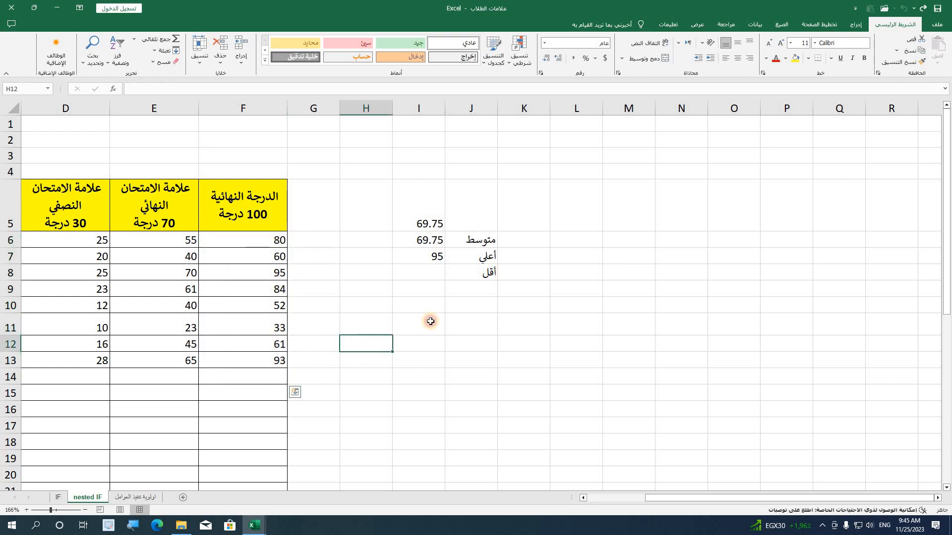
# Calculate the lowest final grade in I8 with the MIN function over F6:F13
pyautogui.click(434, 272)
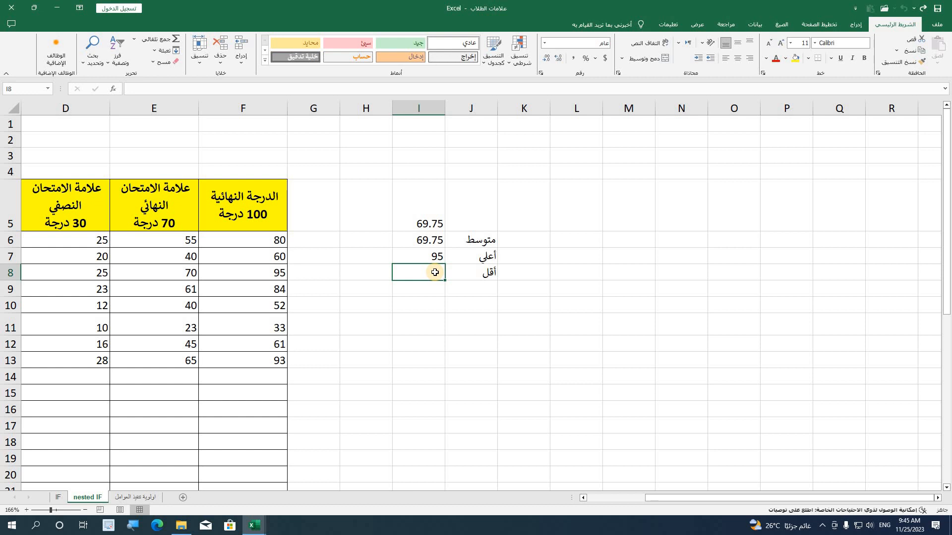
pyautogui.write('=')
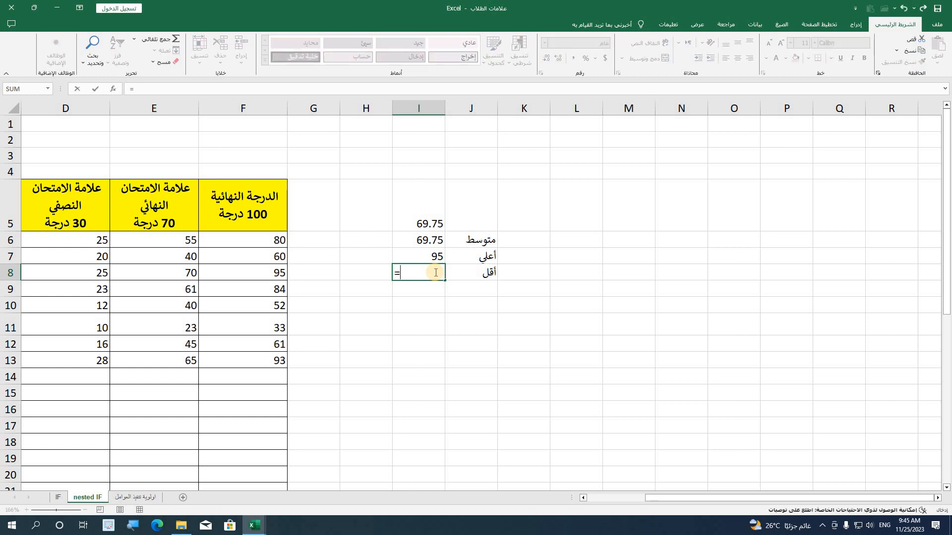
pyautogui.write('mi')
pyautogui.click(411, 295)
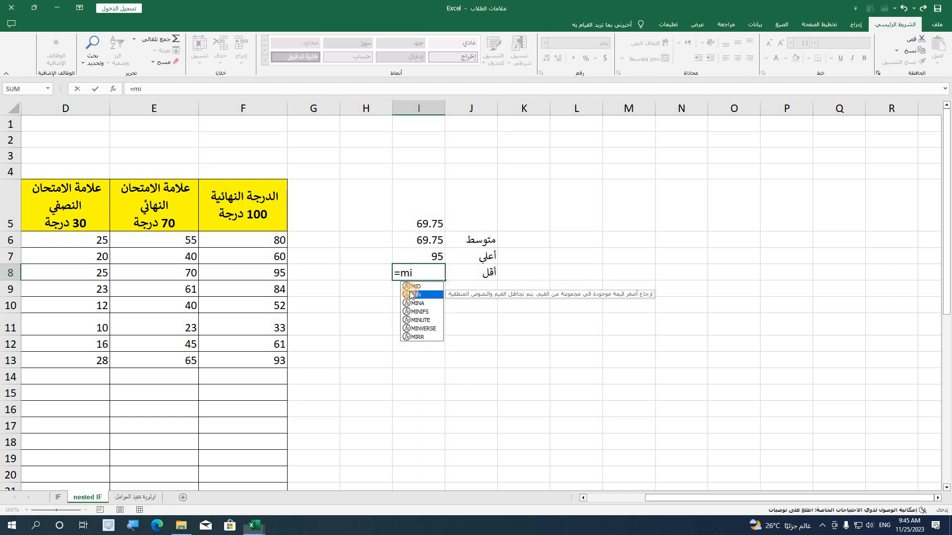
pyautogui.doubleClick(411, 294)
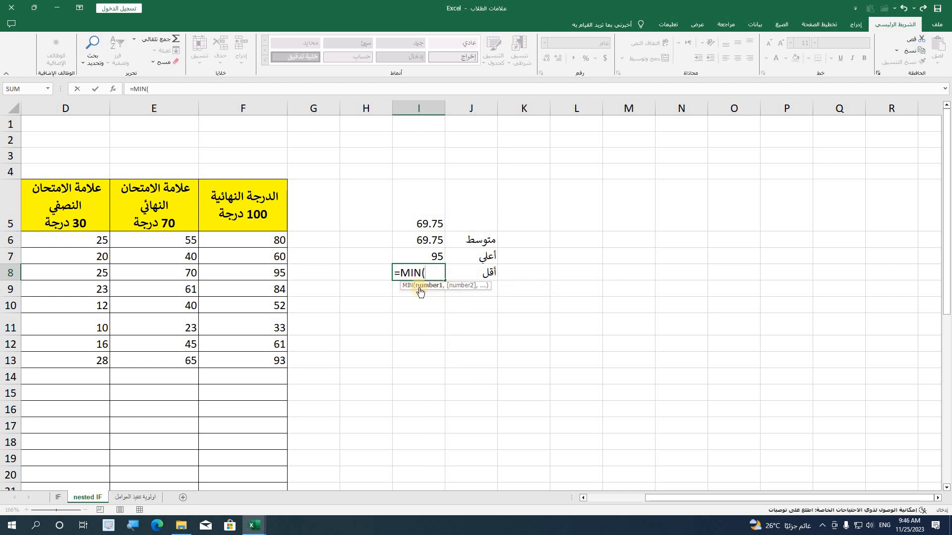
pyautogui.moveTo(278, 241); pyautogui.dragTo(275, 356)
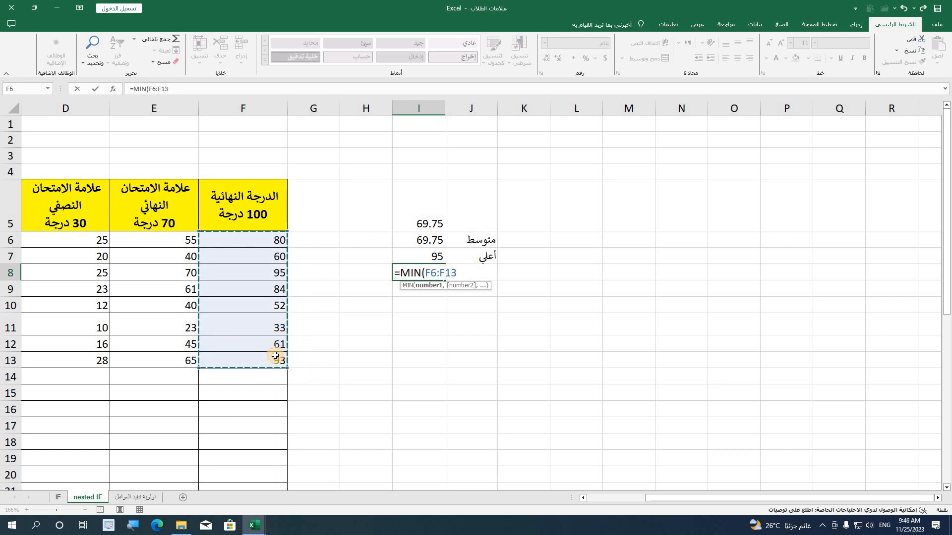
pyautogui.press('Return')
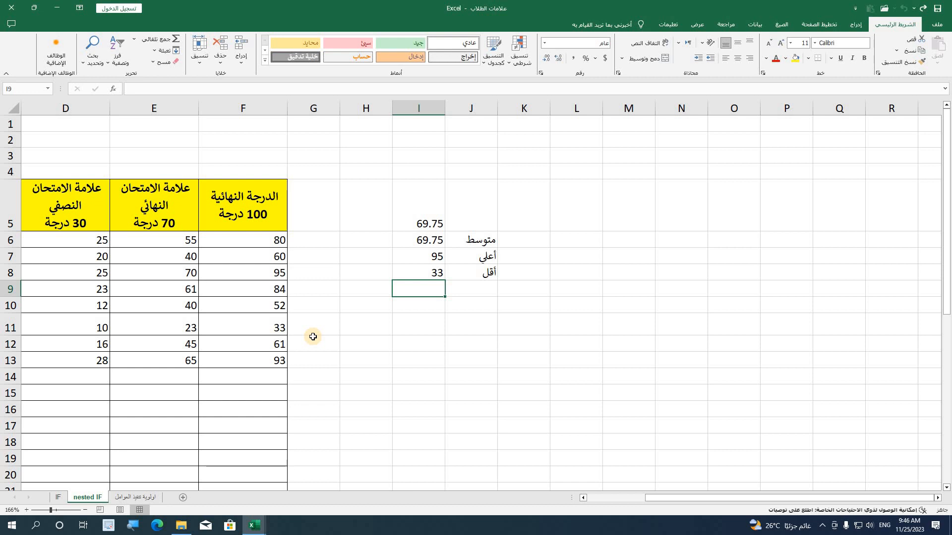
# Enter the label مجموع in J5 above the average label, correcting its last letter
pyautogui.doubleClick(467, 217)
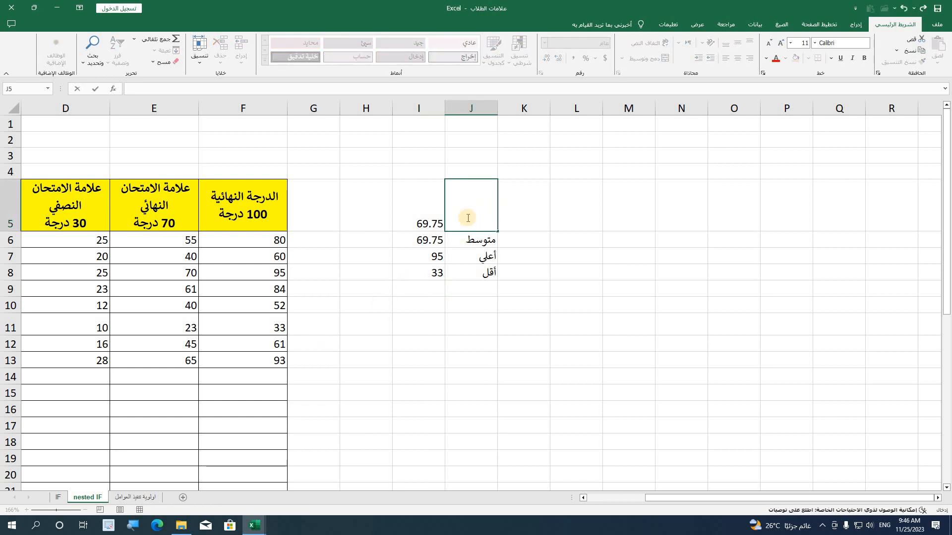
pyautogui.write('مجم')
pyautogui.write('وع')
pyautogui.click(565, 263)
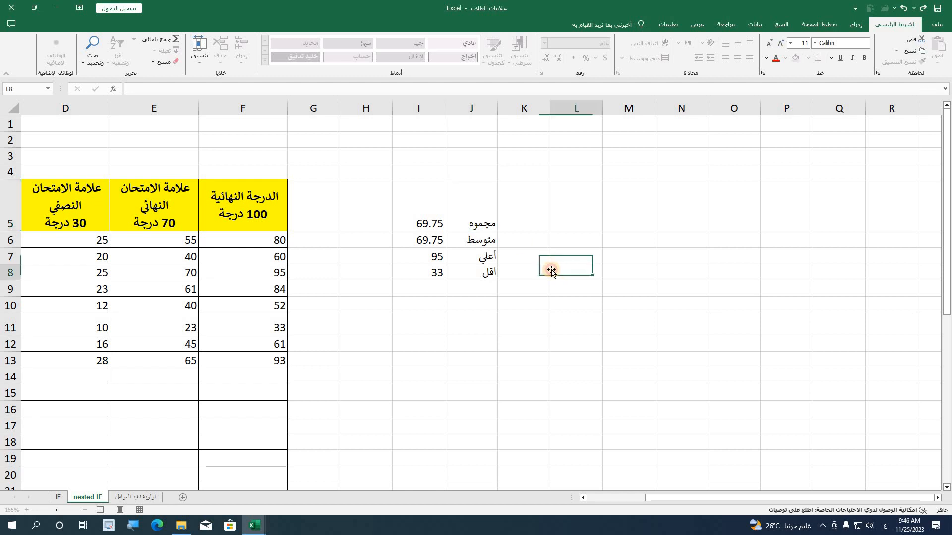
pyautogui.doubleClick(466, 220)
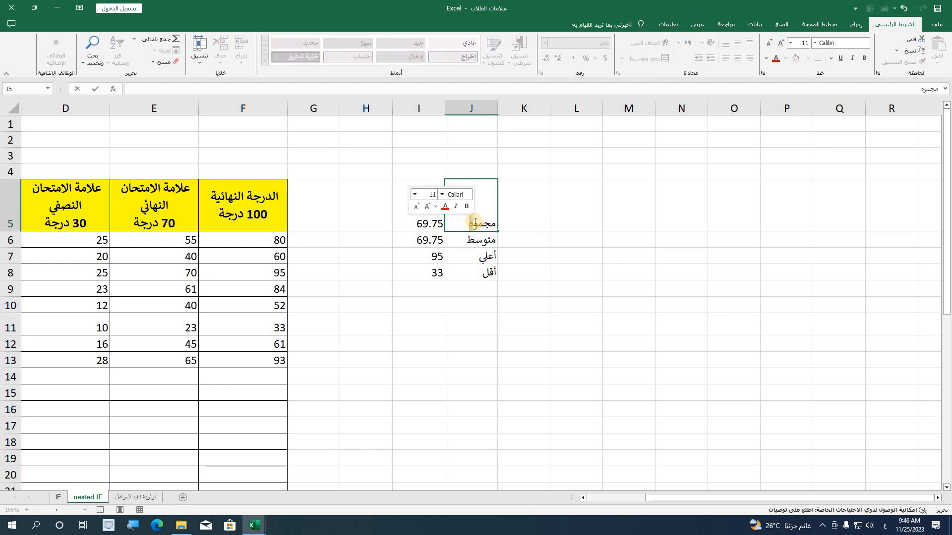
# Replace the duplicate average in I5 with the total of the final grades, using SUM over F6:F13
pyautogui.click(430, 219)
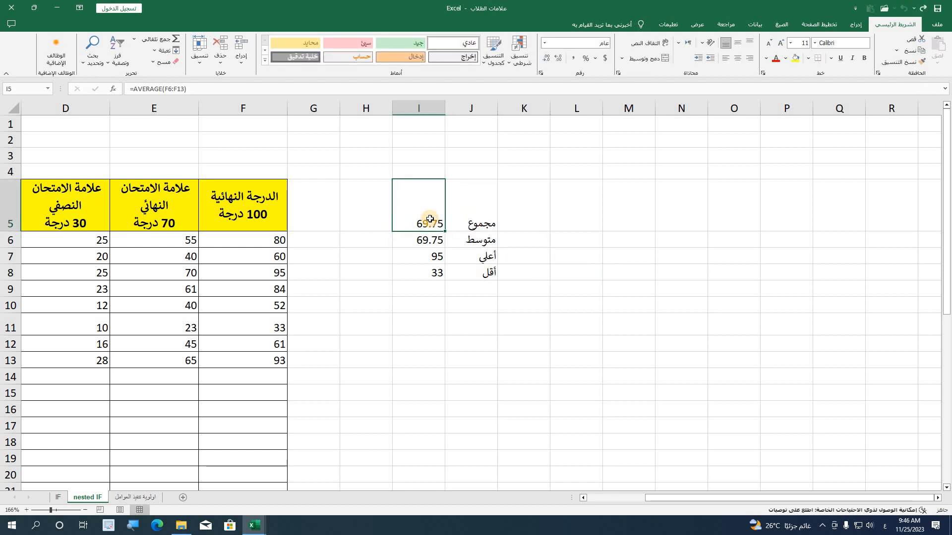
pyautogui.write('=')
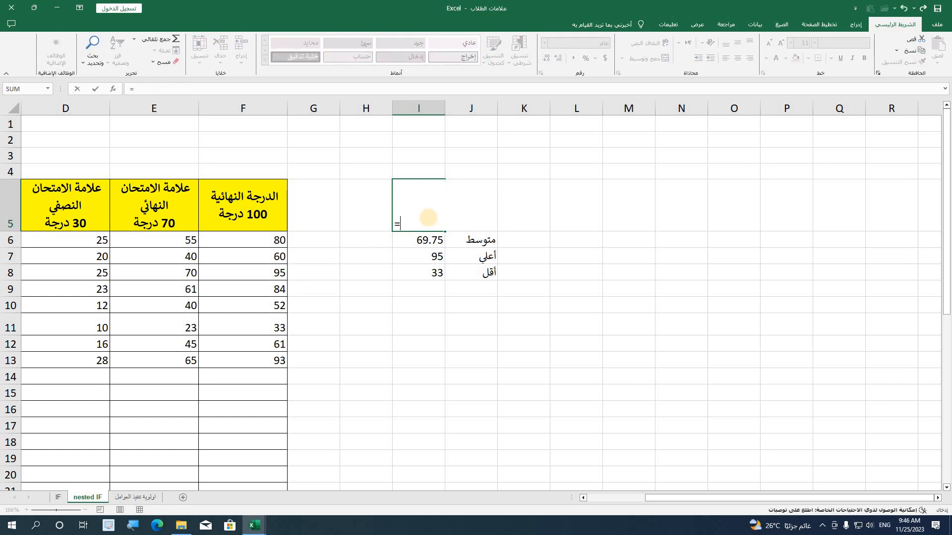
pyautogui.write('su')
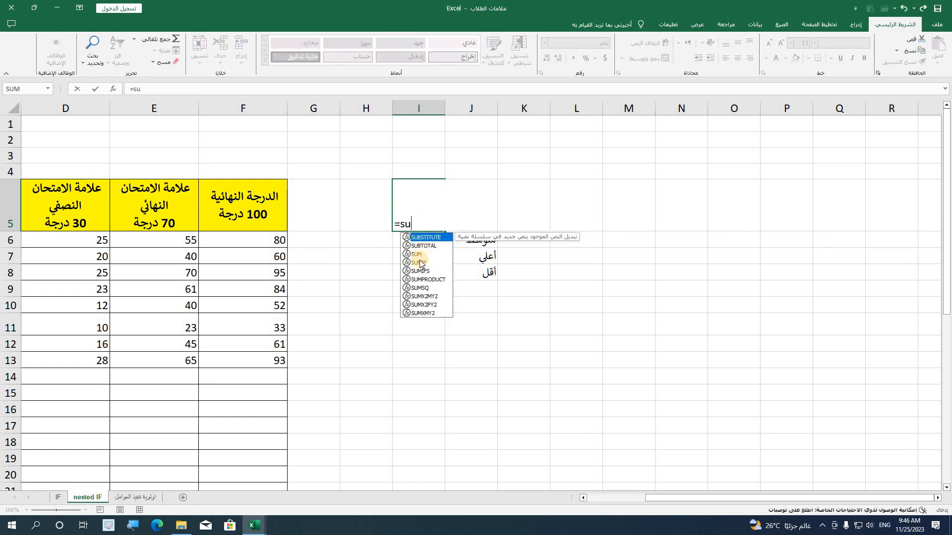
pyautogui.doubleClick(416, 254)
pyautogui.moveTo(274, 240); pyautogui.dragTo(268, 361)
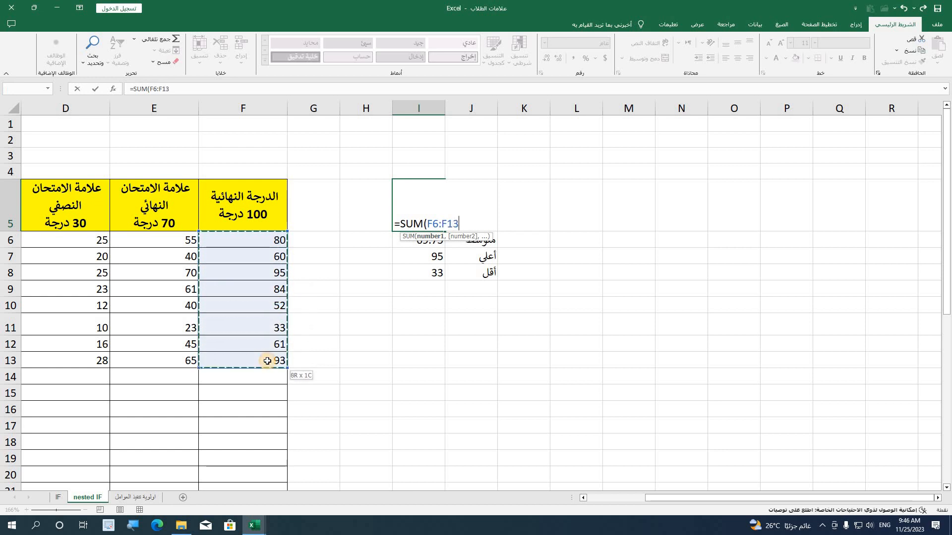
pyautogui.press('Return')
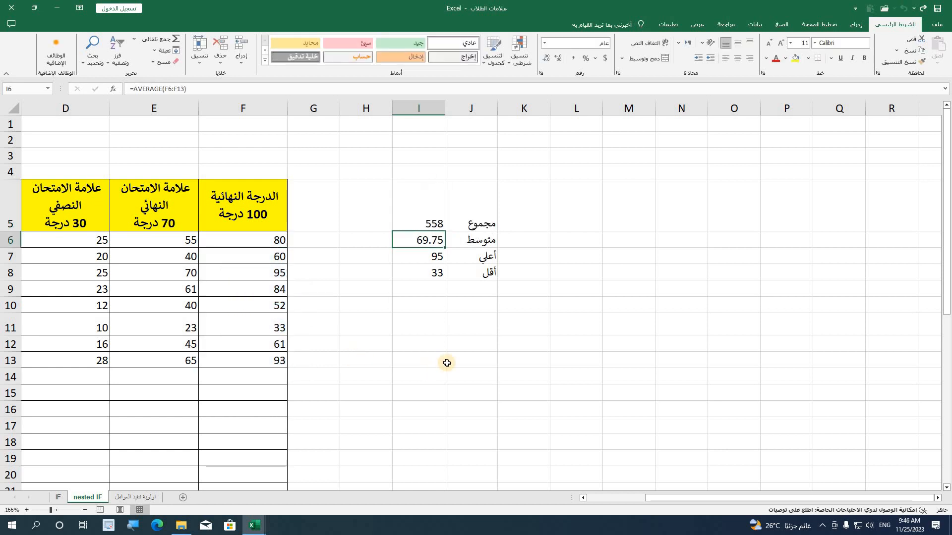
# Review the labels in J5:J8, add the label عدد in J9, and select the result cell I9 beside it
pyautogui.click(492, 344)
pyautogui.click(484, 222)
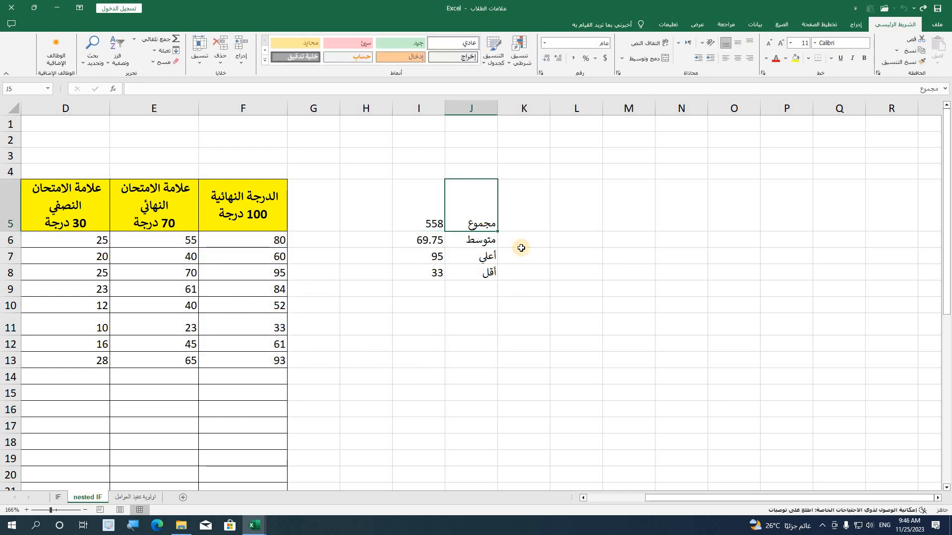
pyautogui.click(478, 242)
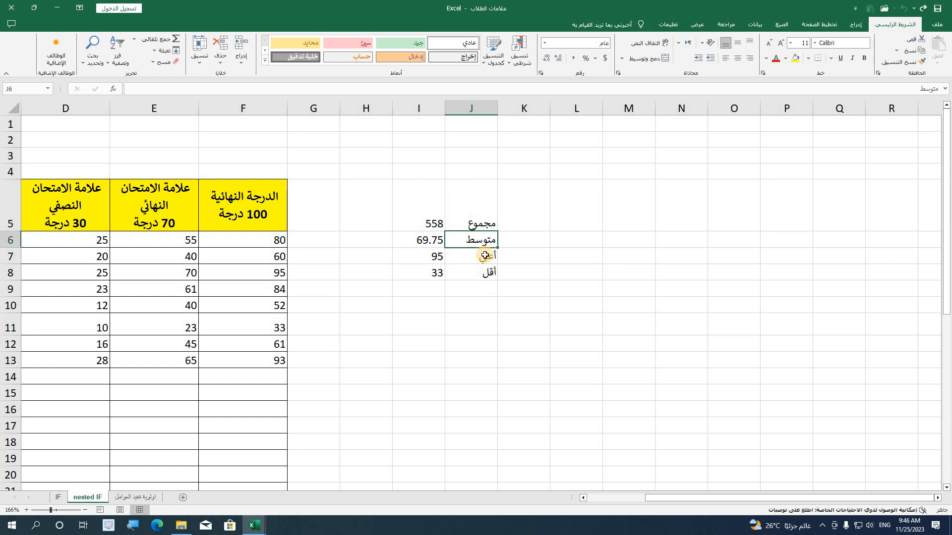
pyautogui.click(485, 255)
pyautogui.click(483, 273)
pyautogui.hotkey('alt', 'shift')
pyautogui.doubleClick(479, 289)
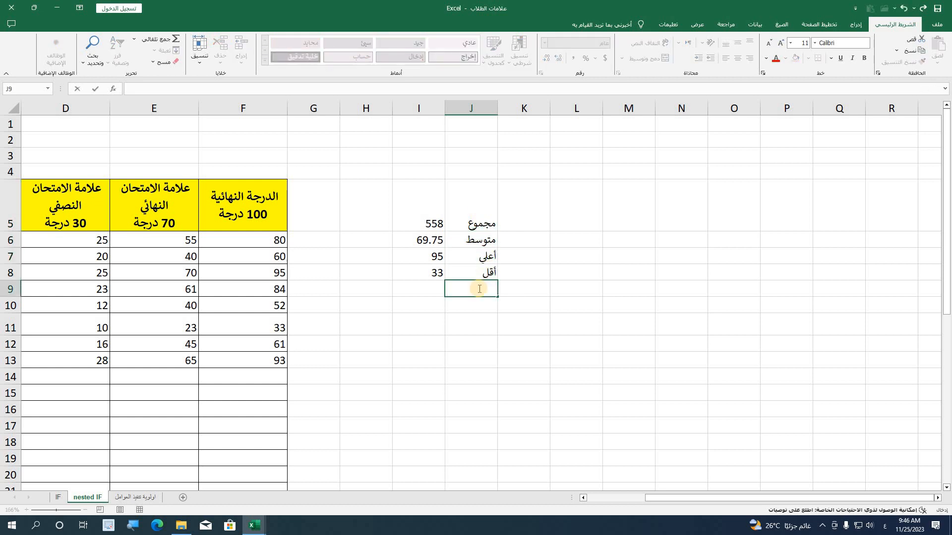
pyautogui.write('عدد')
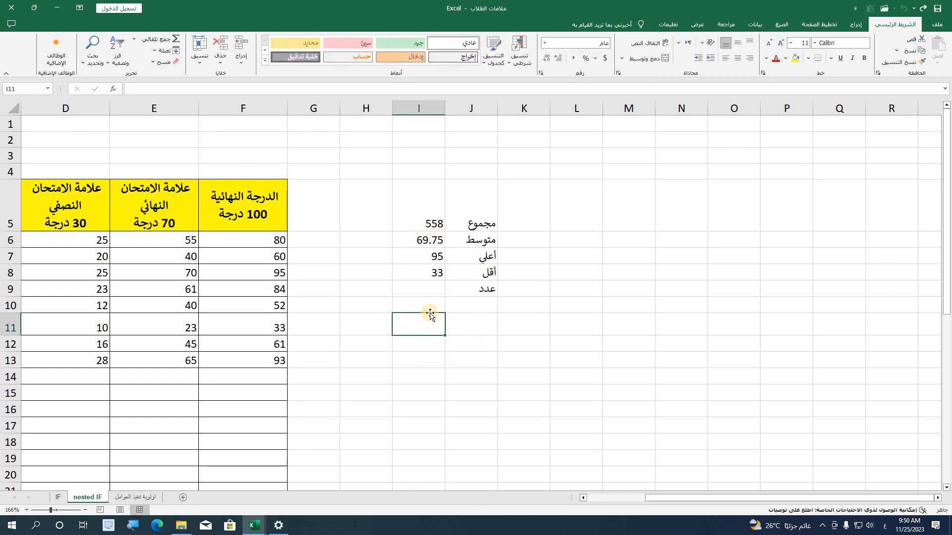
pyautogui.click(434, 296)
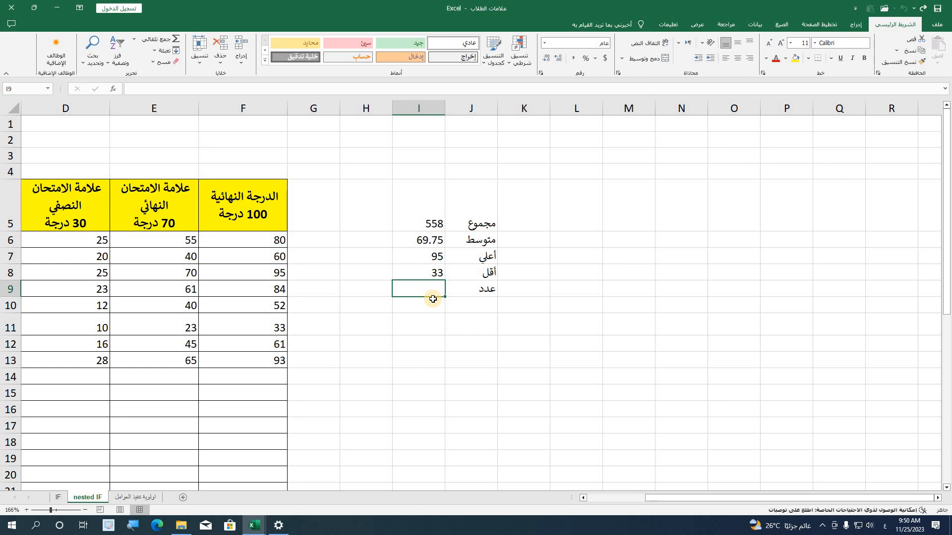
# Count the numeric cells of the final grade column in I9 with the COUNT function over F5:F13, including the header cell
pyautogui.write('=')
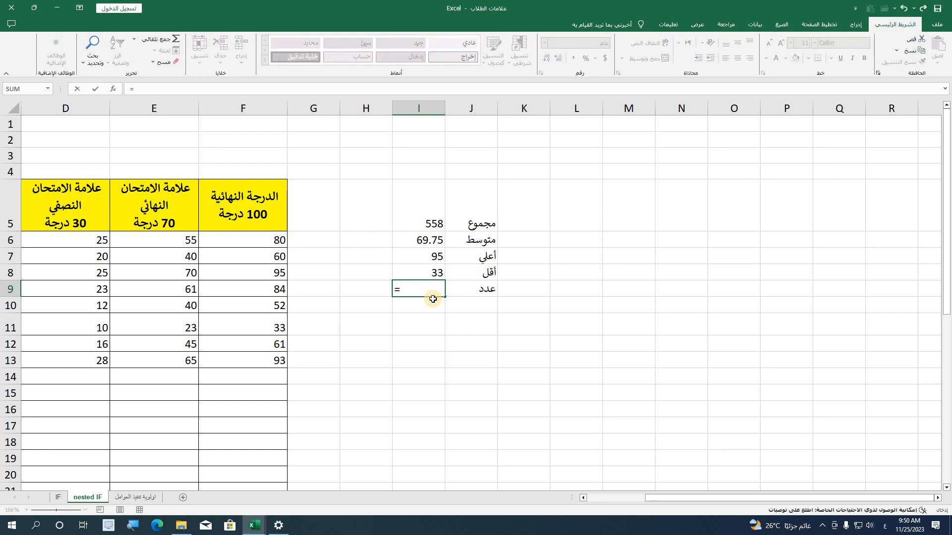
pyautogui.write('c')
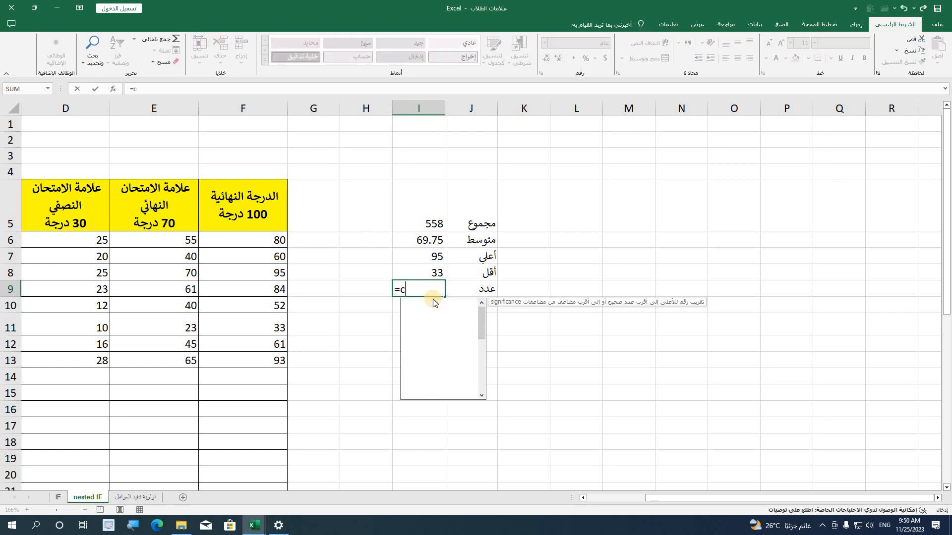
pyautogui.write('ou')
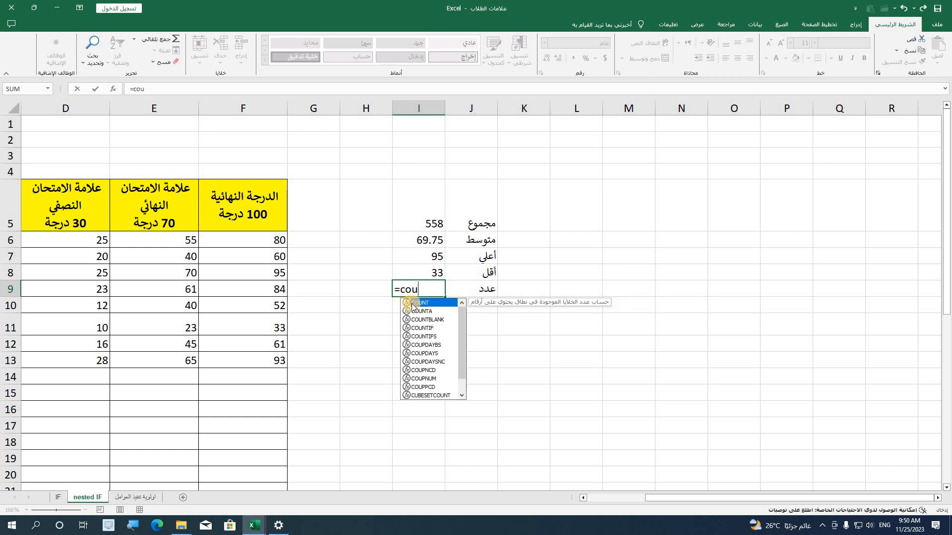
pyautogui.doubleClick(434, 303)
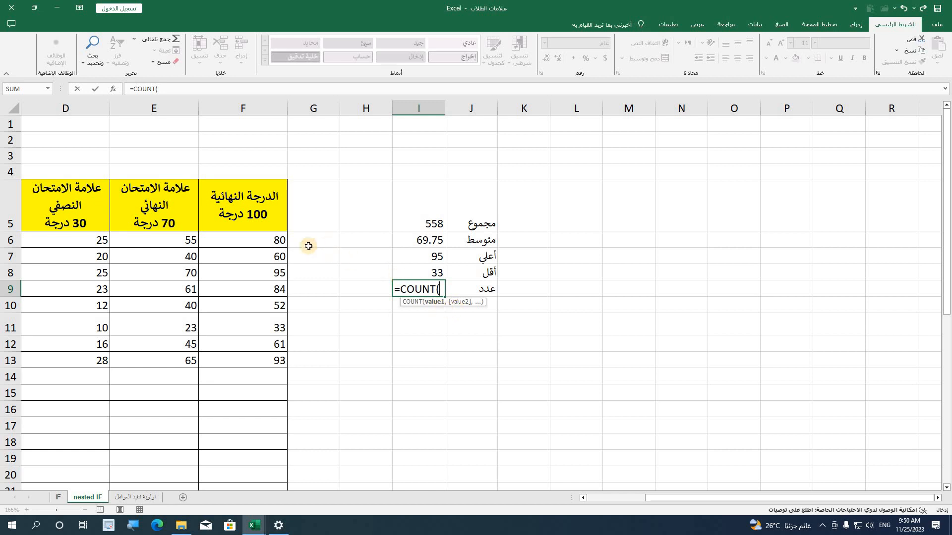
pyautogui.moveTo(282, 243); pyautogui.dragTo(278, 357)
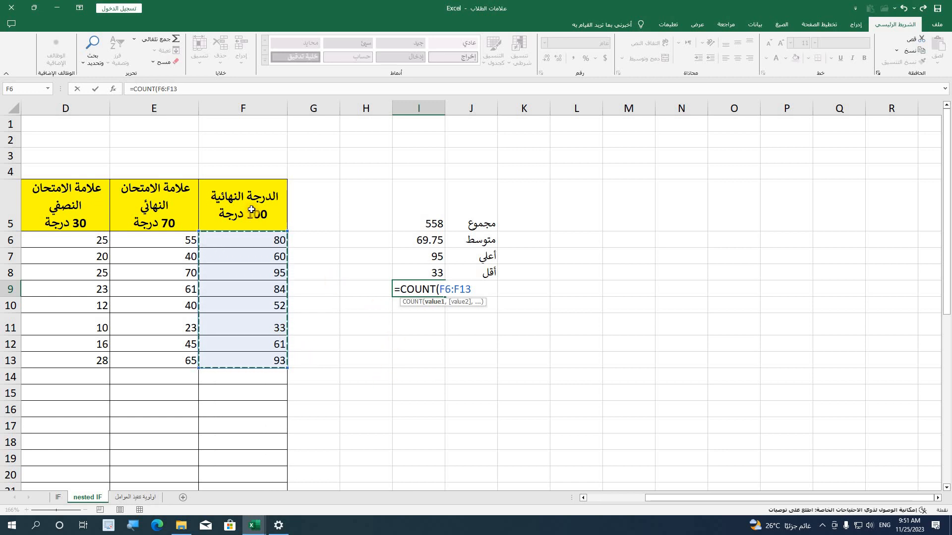
pyautogui.moveTo(252, 215); pyautogui.dragTo(248, 364)
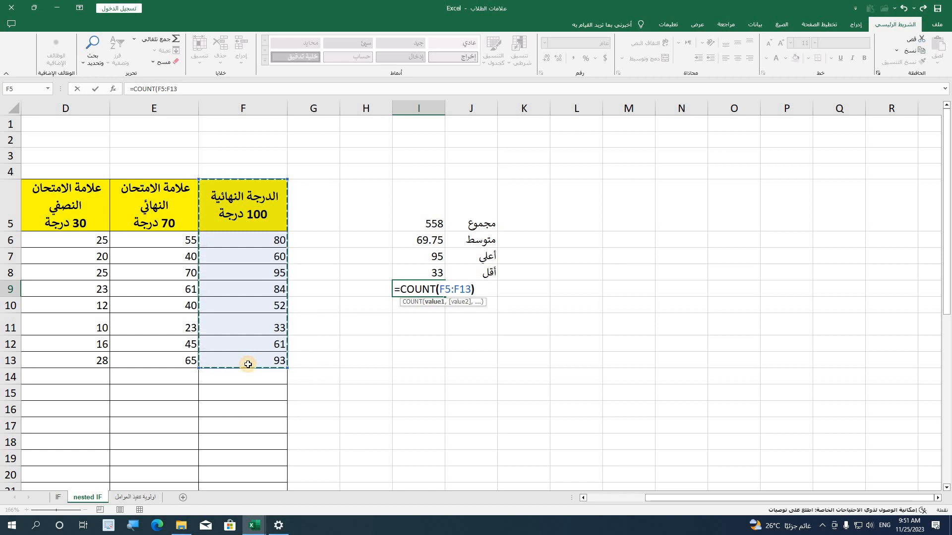
pyautogui.write(')')
pyautogui.press('Return')
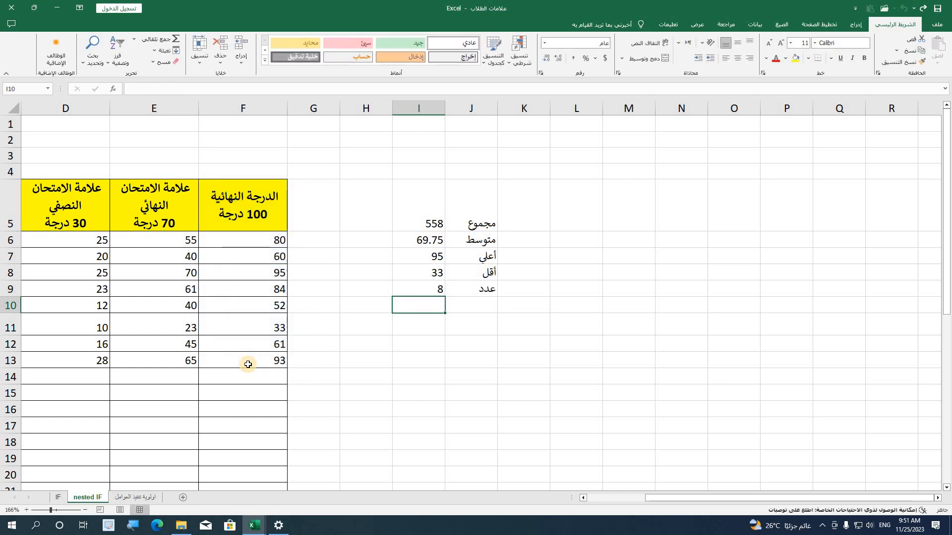
# Examine the COUNT formula in I9 against the range F5:F13, including the text header in F5
pyautogui.click(490, 289)
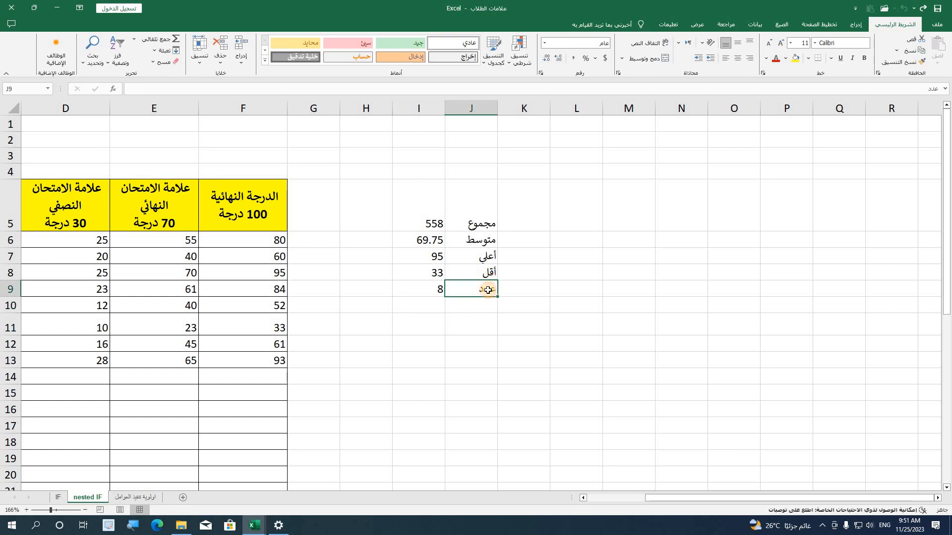
pyautogui.click(431, 289)
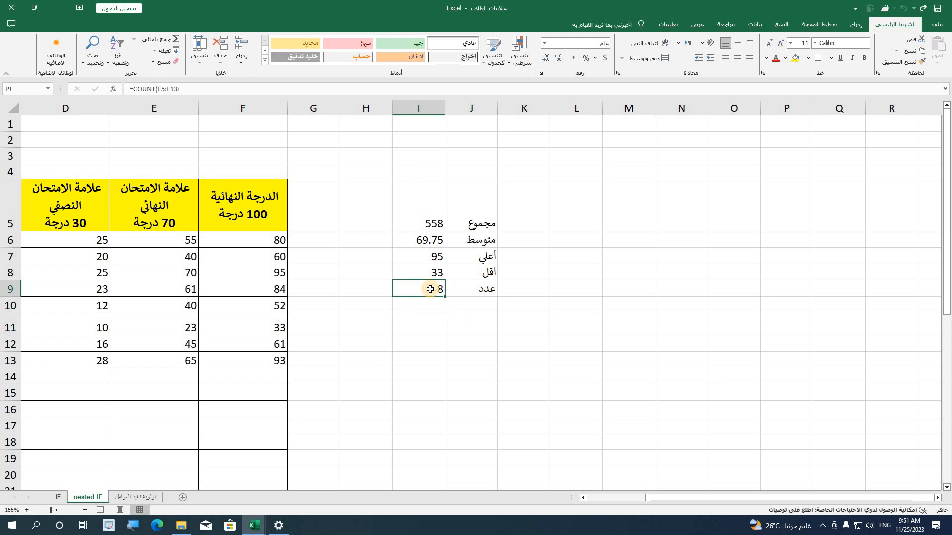
pyautogui.moveTo(281, 213); pyautogui.dragTo(264, 359)
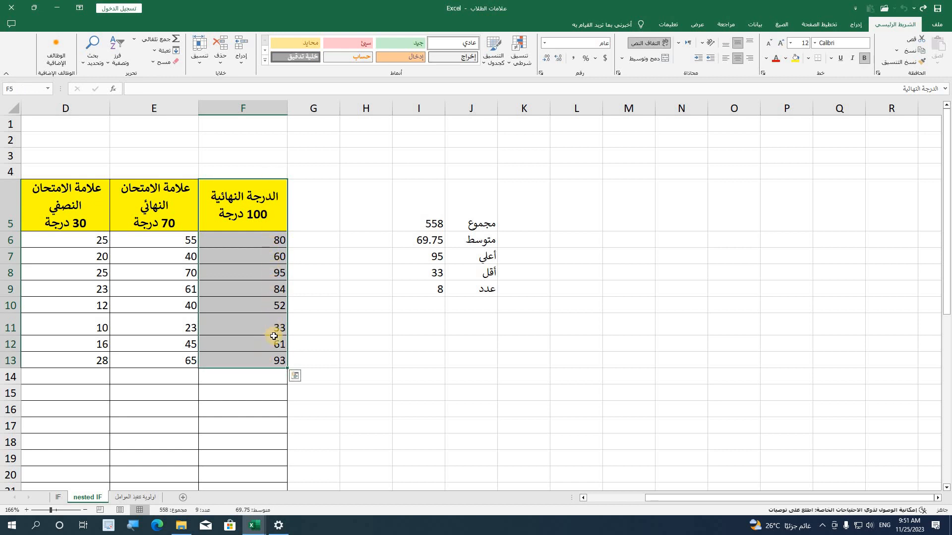
pyautogui.click(416, 304)
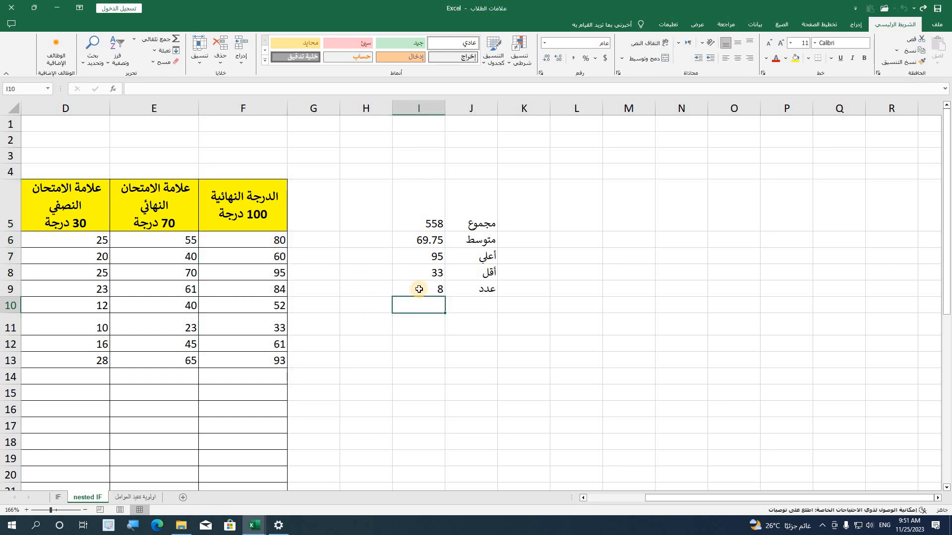
pyautogui.click(419, 290)
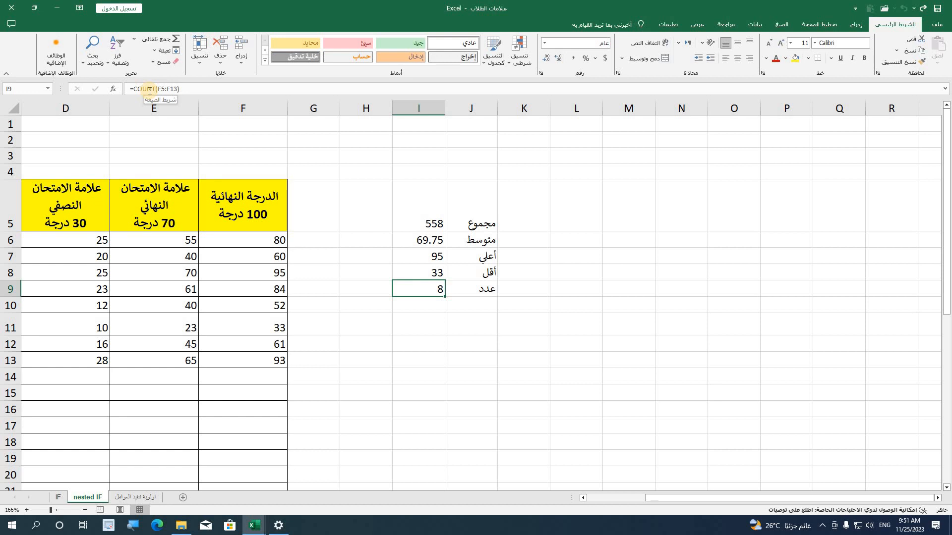
pyautogui.click(253, 206)
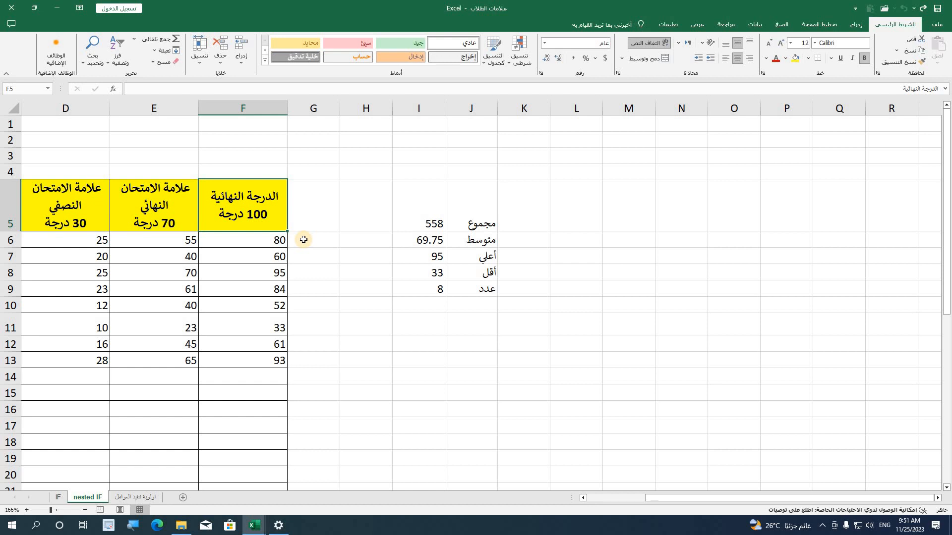
# Add a second label عدد in J10 below the existing count label
pyautogui.click(479, 309)
pyautogui.hotkey('alt', 'shift')
pyautogui.write('عدد')
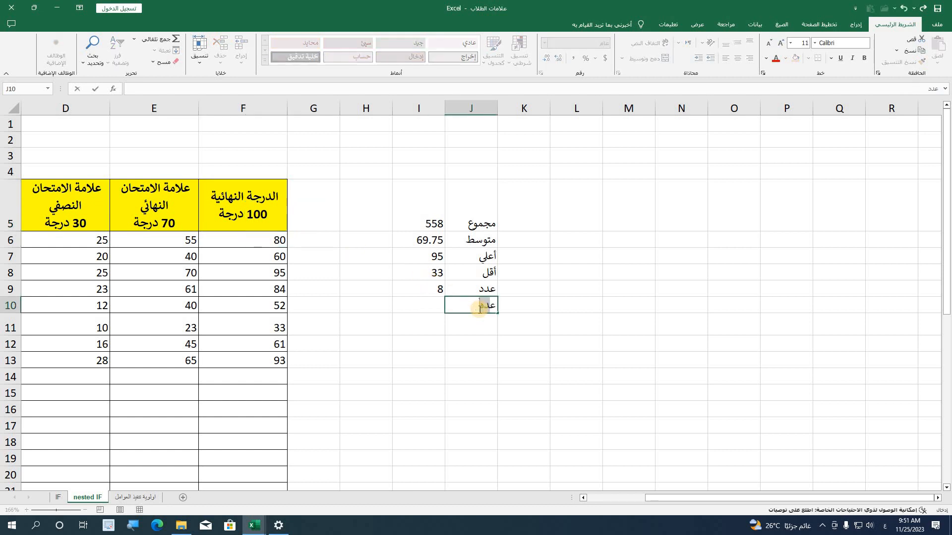
pyautogui.press('Return')
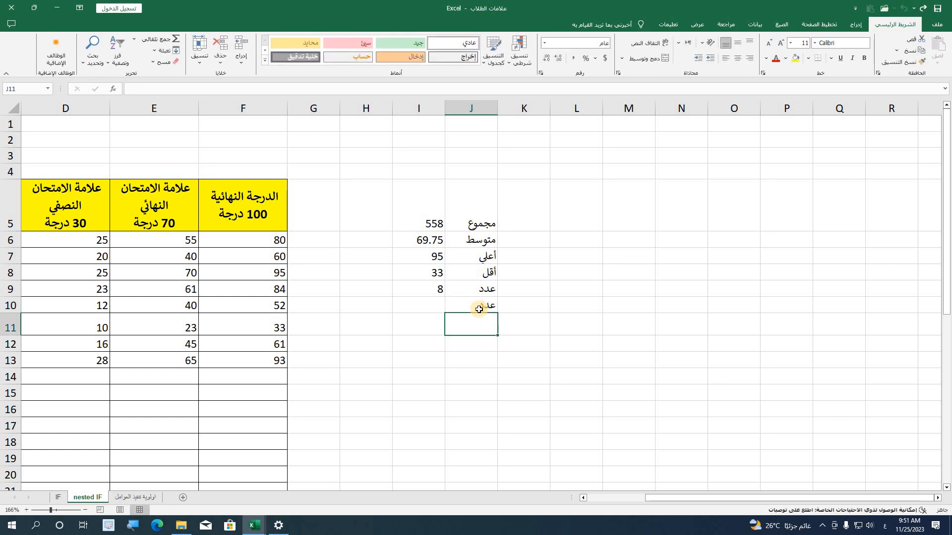
# Count the non-empty cells in I10 with COUNTA over F5:F13, and compare it with the COUNT formula in I9
pyautogui.click(432, 301)
pyautogui.hotkey('alt', 'shift')
pyautogui.write('=cou')
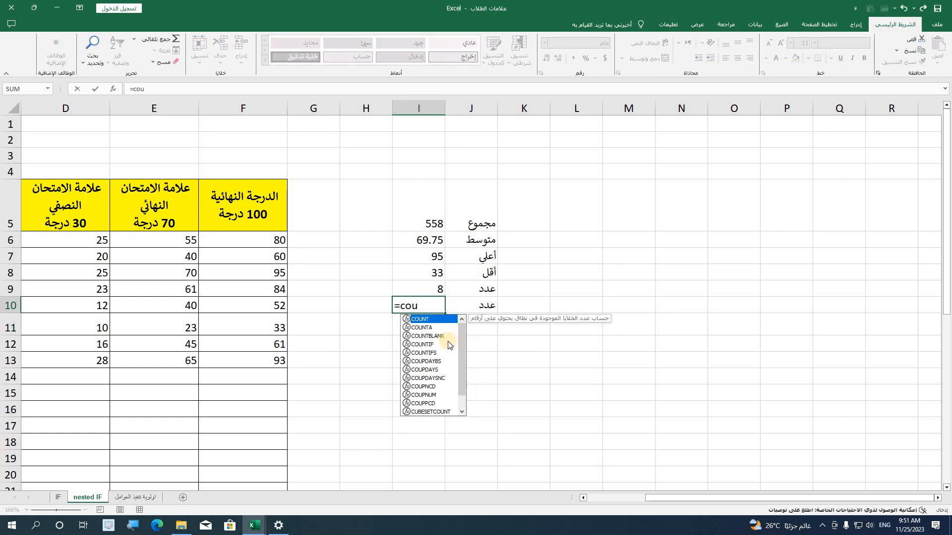
pyautogui.click(419, 329)
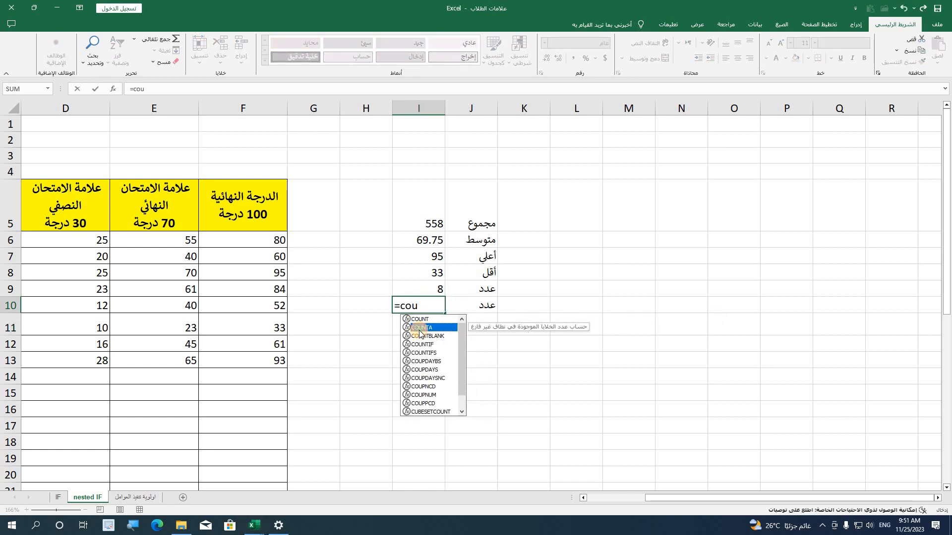
pyautogui.doubleClick(419, 328)
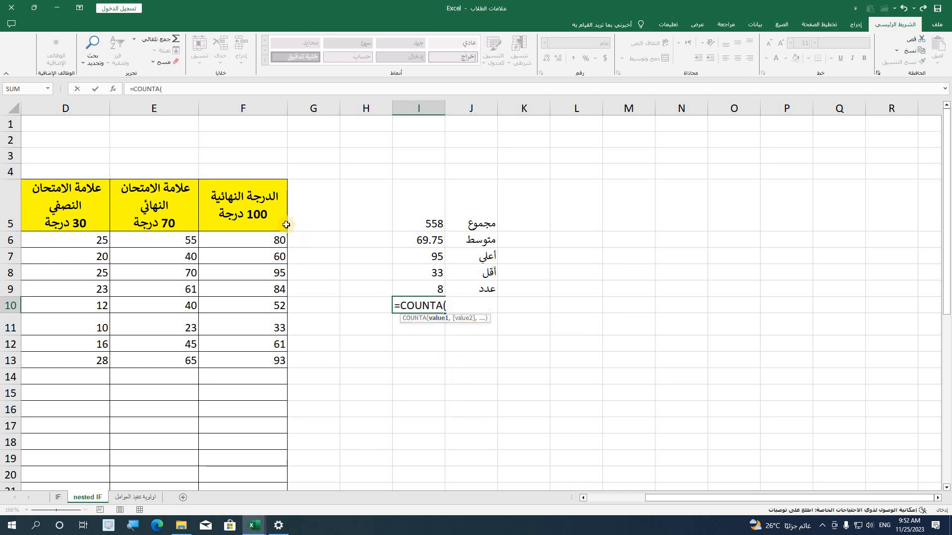
pyautogui.moveTo(267, 209); pyautogui.dragTo(258, 360)
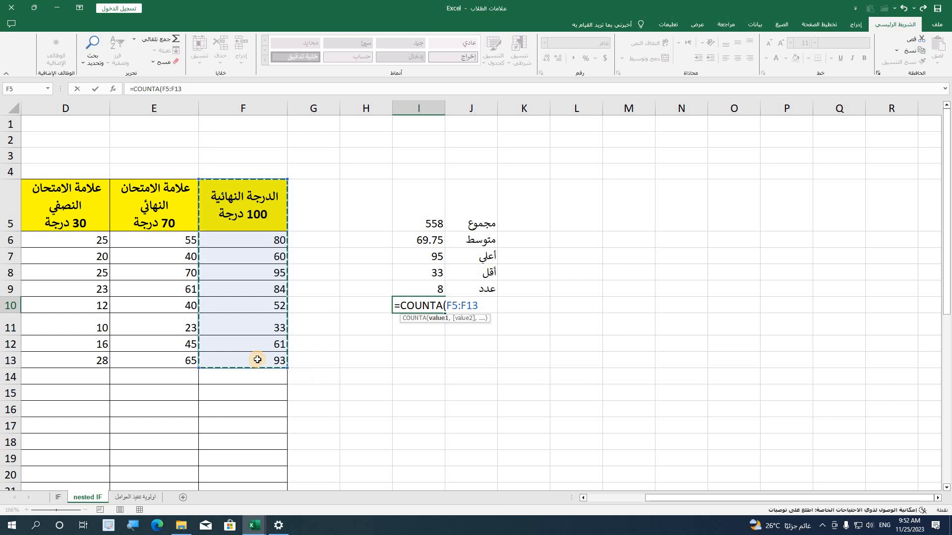
pyautogui.press('Return')
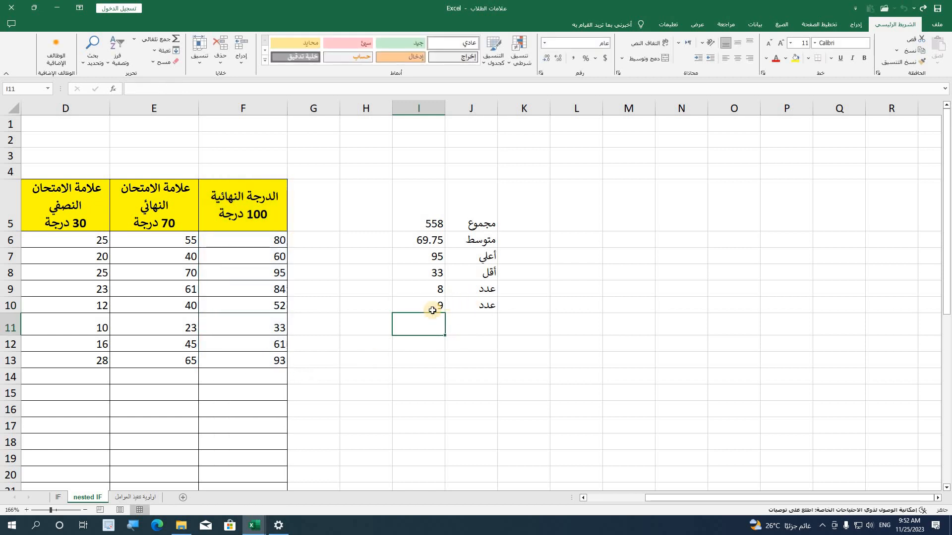
pyautogui.click(432, 292)
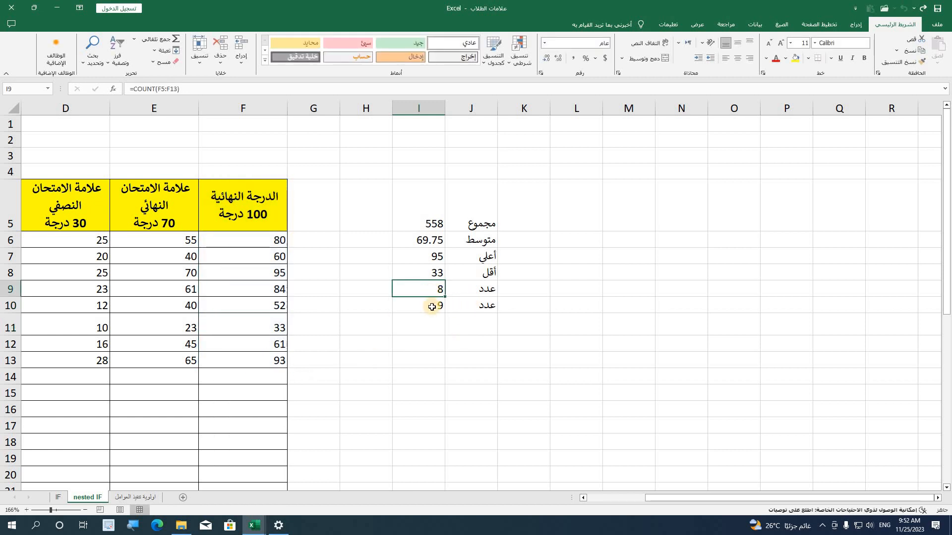
pyautogui.click(433, 307)
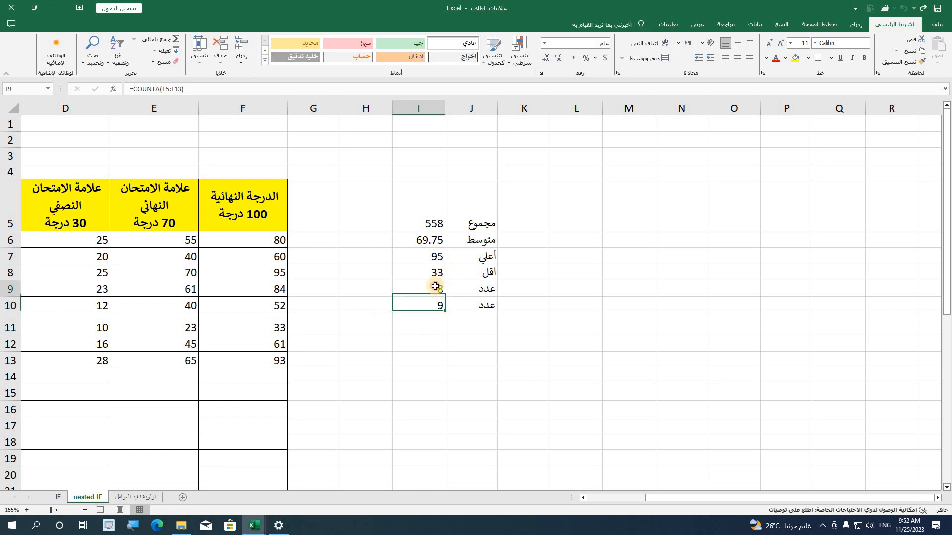
pyautogui.click(420, 291)
pyautogui.click(422, 308)
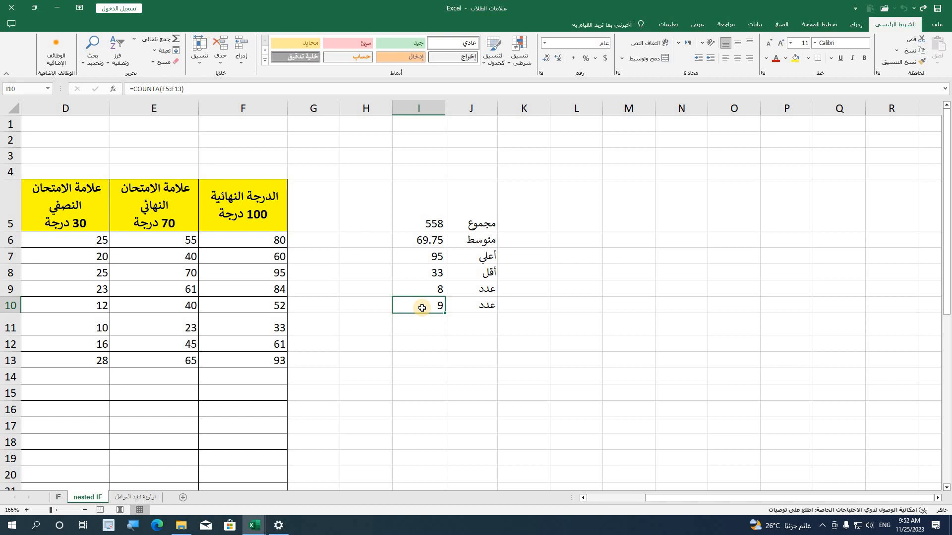
# Count the empty cells in I11 with the COUNTBLANK function over F6:F17, and select the result cell
pyautogui.click(489, 326)
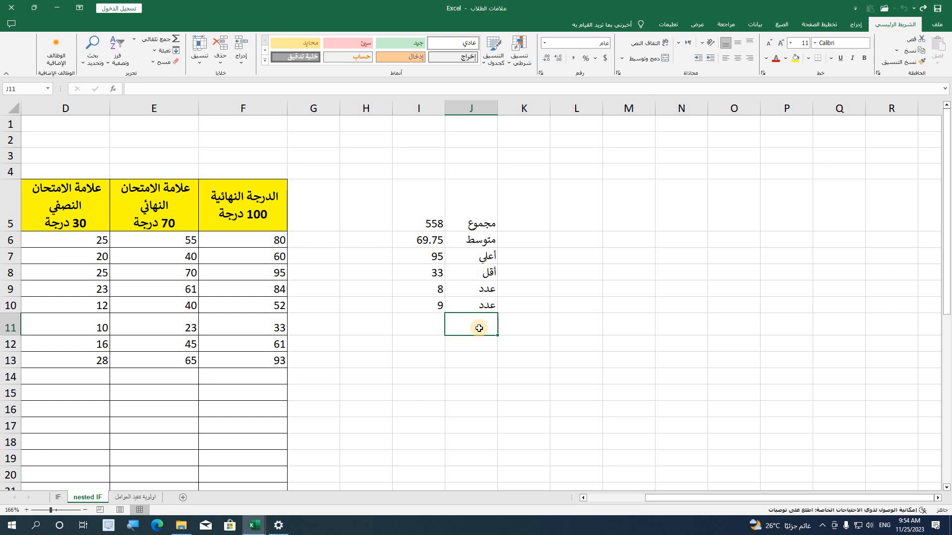
pyautogui.click(427, 329)
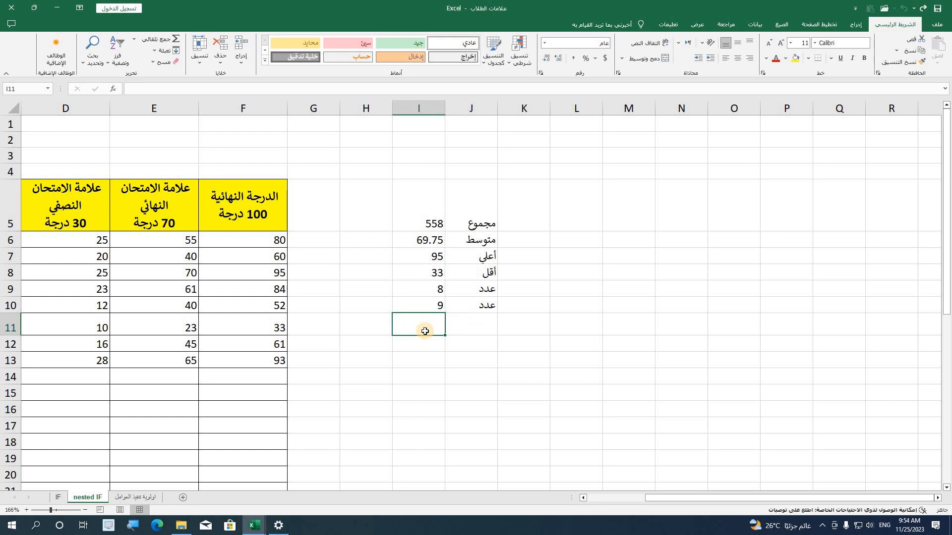
pyautogui.write('=c')
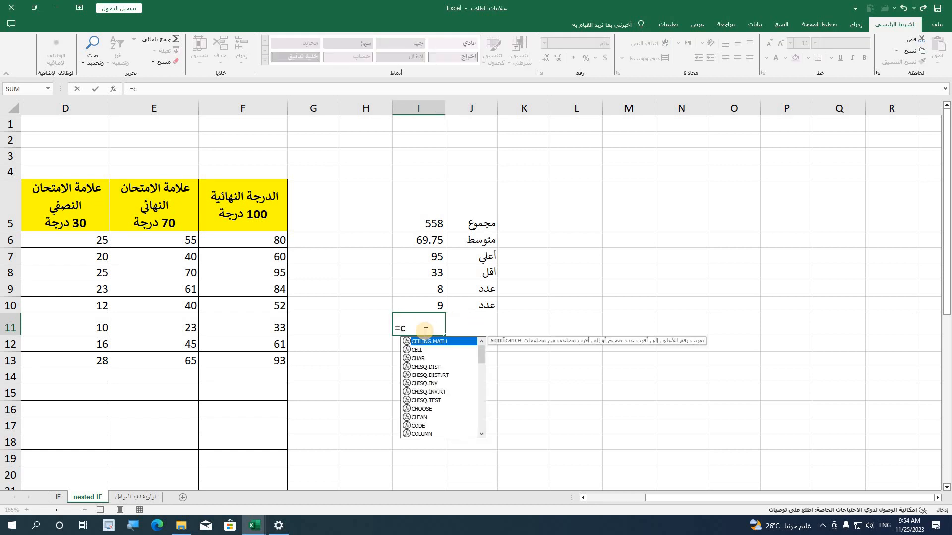
pyautogui.write('ou')
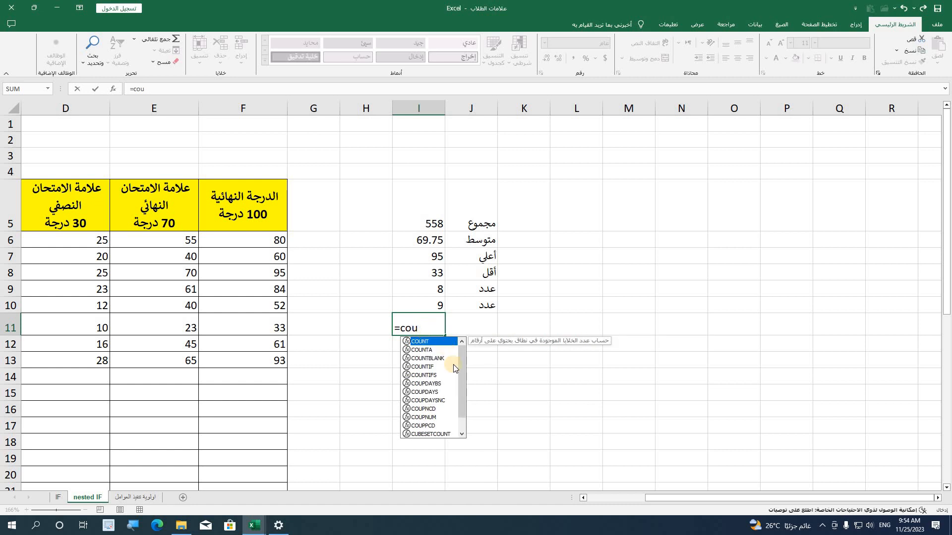
pyautogui.doubleClick(450, 359)
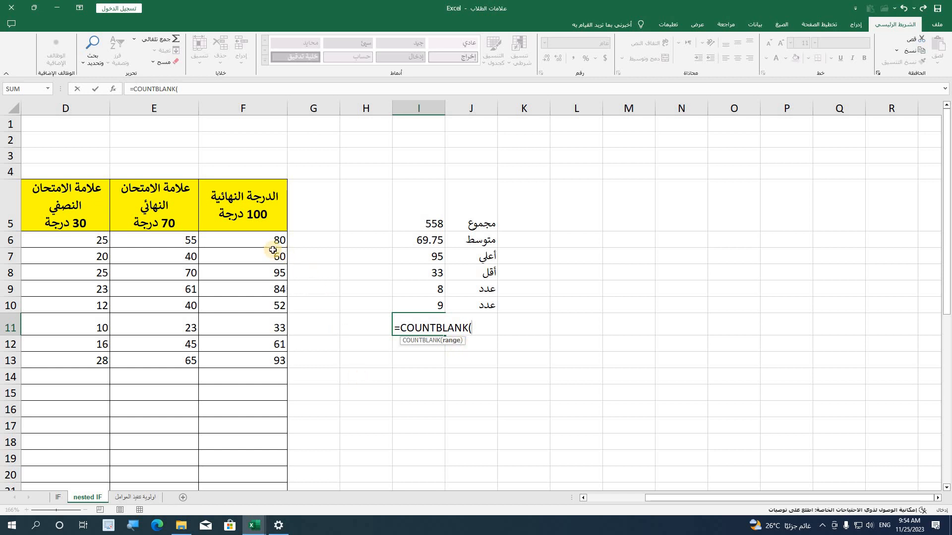
pyautogui.moveTo(263, 245); pyautogui.dragTo(255, 427)
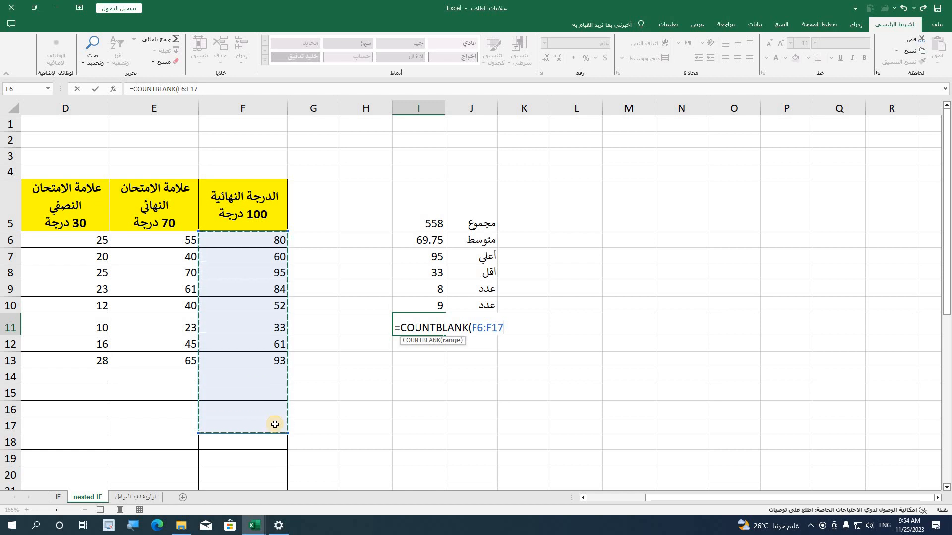
pyautogui.press('Return')
pyautogui.click(415, 327)
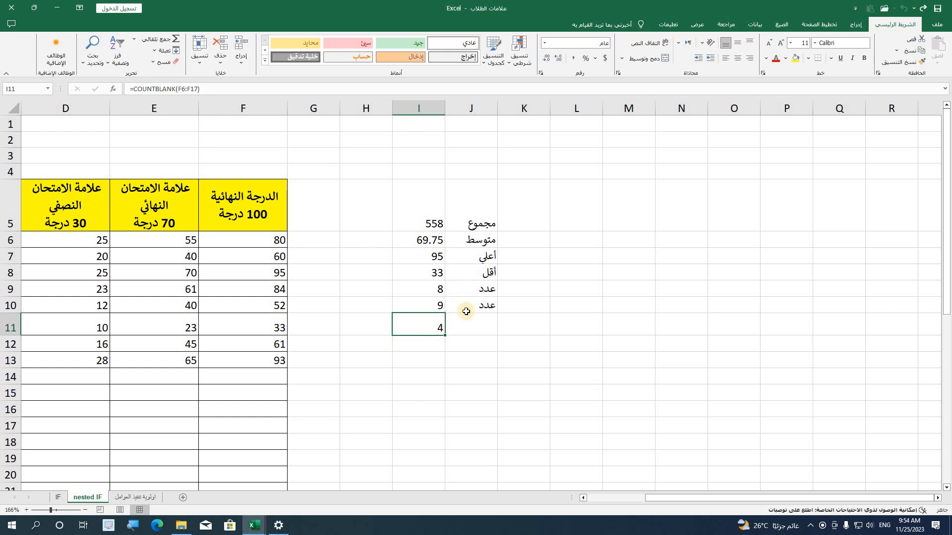
# Label the first four results with their function names by entering sum, averg, max and min in K5:K8
pyautogui.click(477, 330)
pyautogui.click(474, 222)
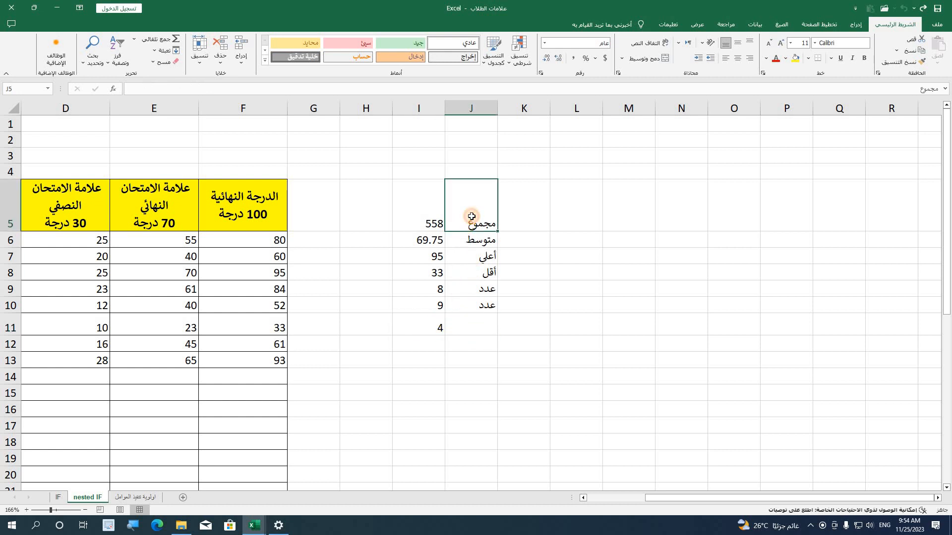
pyautogui.click(522, 207)
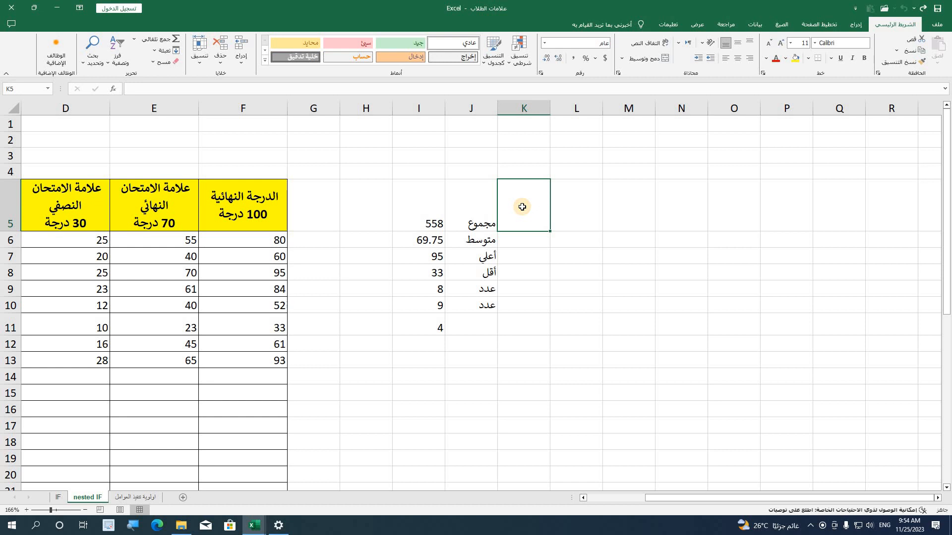
pyautogui.write('sum')
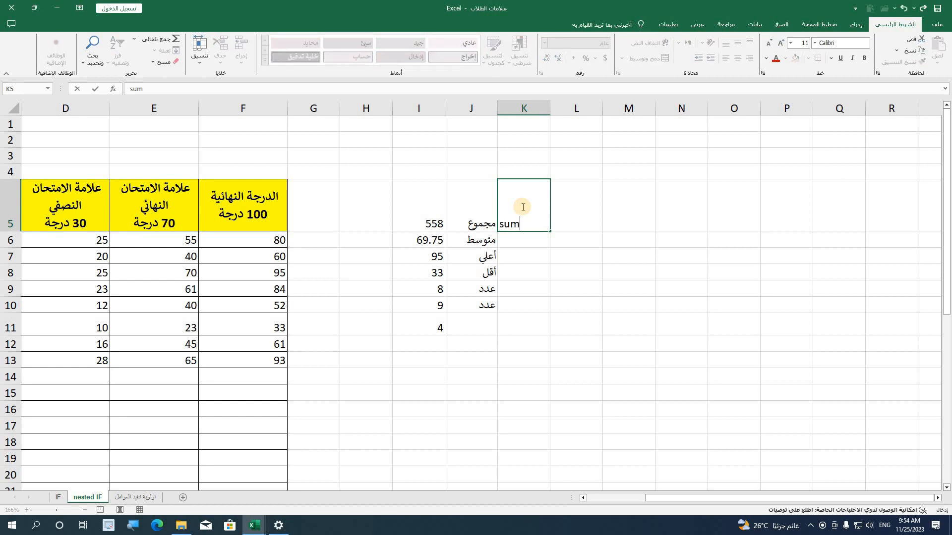
pyautogui.press('Return')
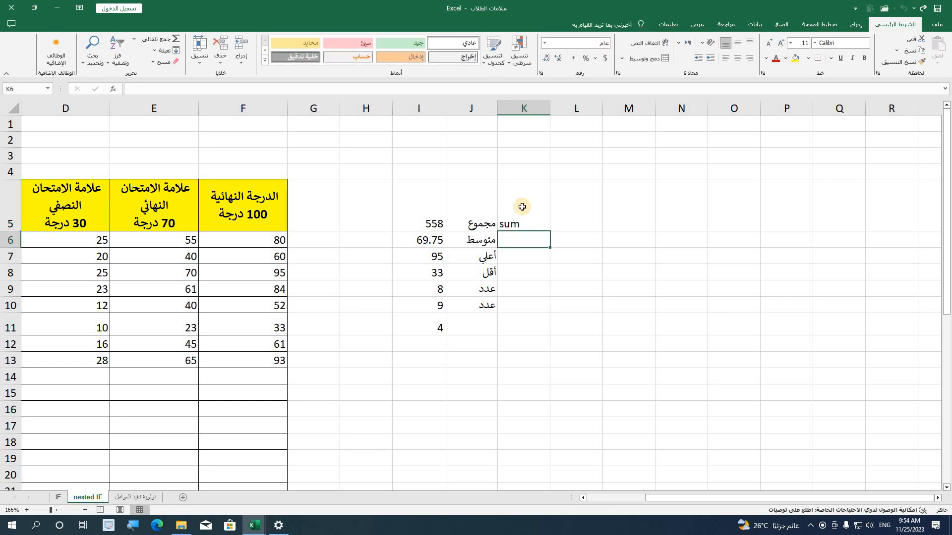
pyautogui.write('av')
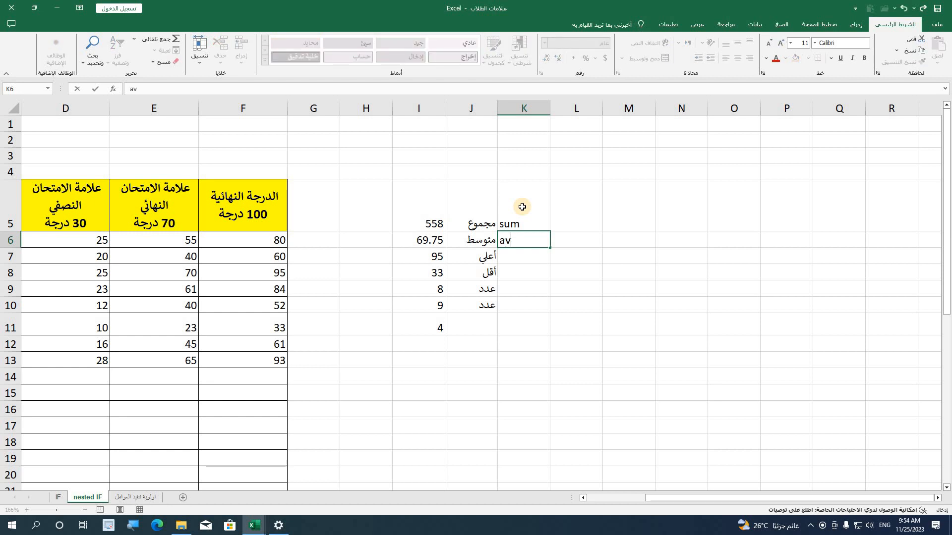
pyautogui.write('erg')
pyautogui.press('Return')
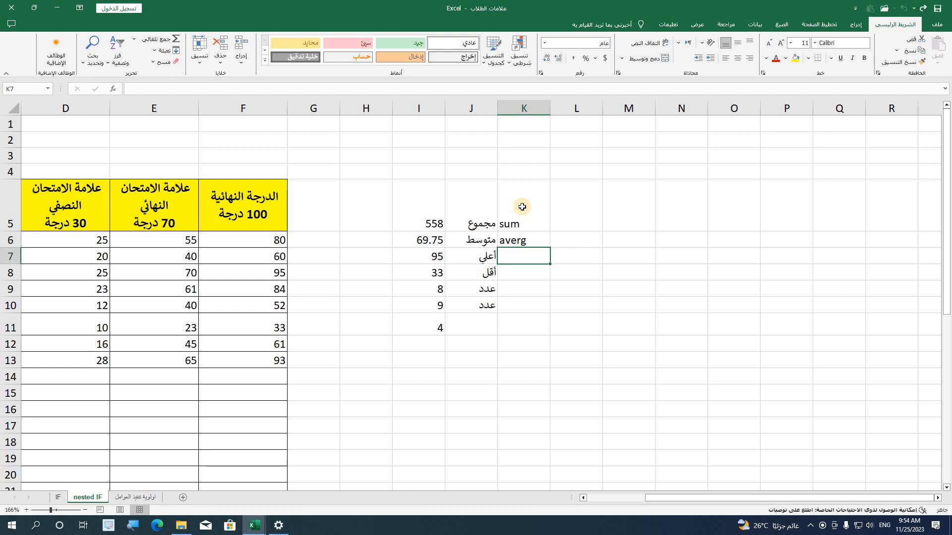
pyautogui.write('max')
pyautogui.press('Return')
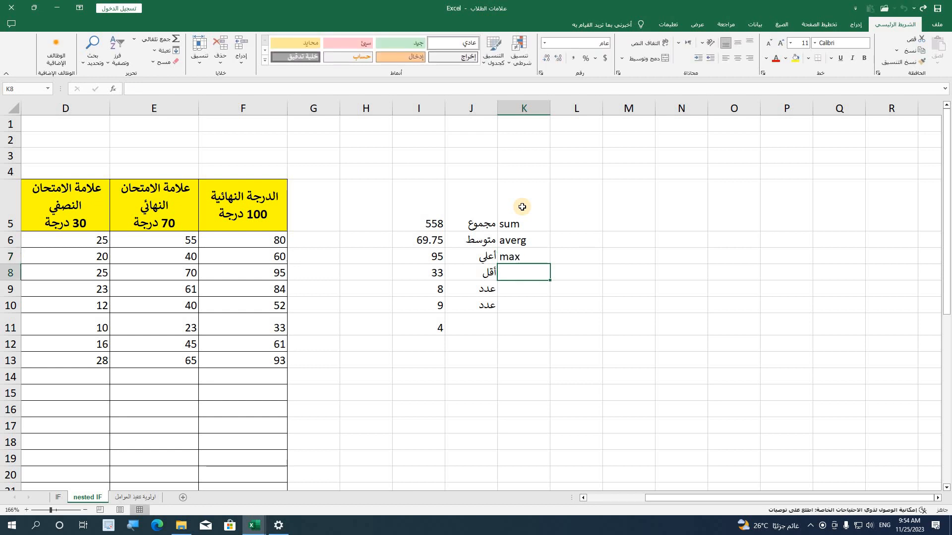
pyautogui.write('min')
pyautogui.press('Return')
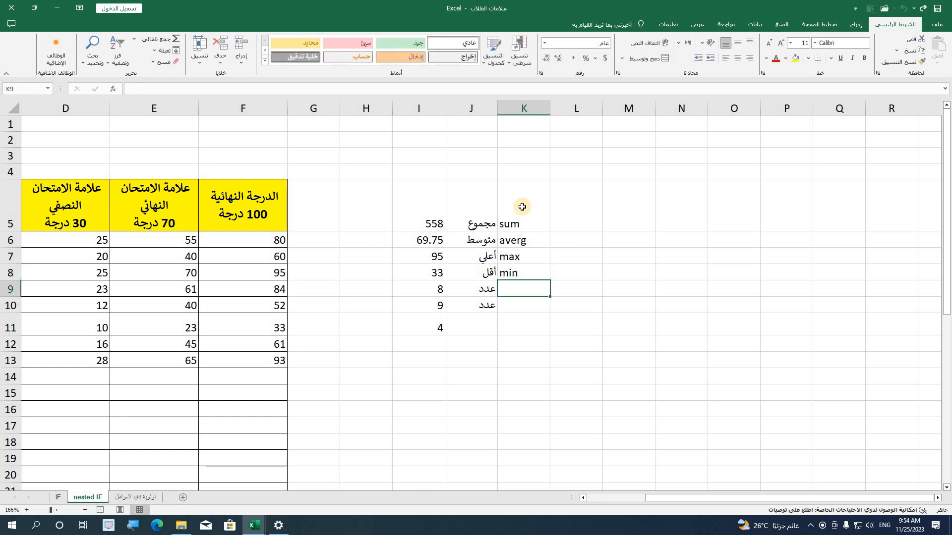
# Enter the function names count, countA and countblank in K9:K11, and widen column K to fit them
pyautogui.write('cou')
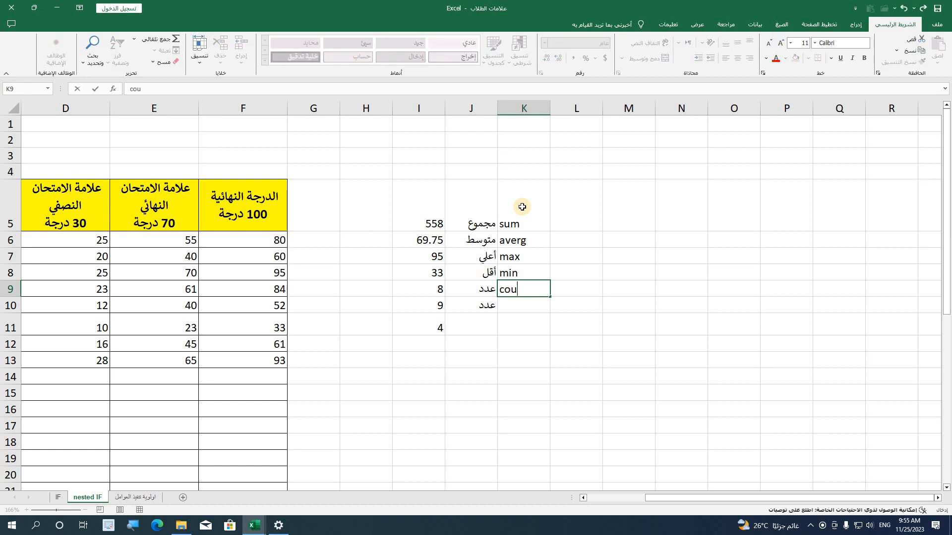
pyautogui.write('nt')
pyautogui.press('Return')
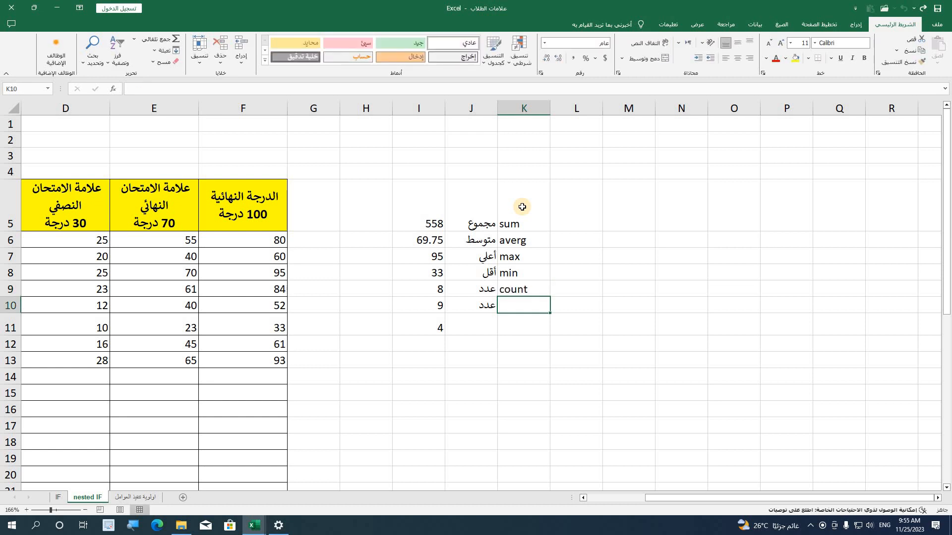
pyautogui.write('coun')
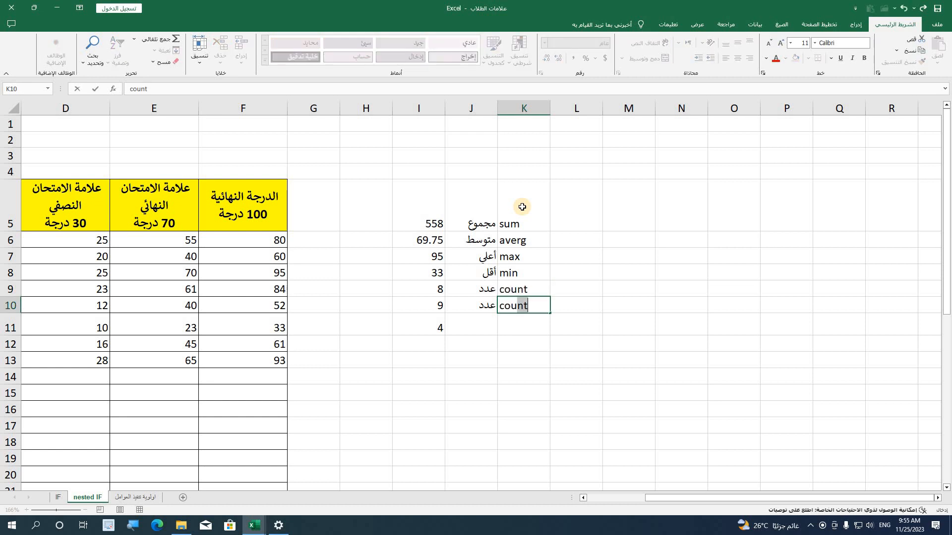
pyautogui.write('ta')
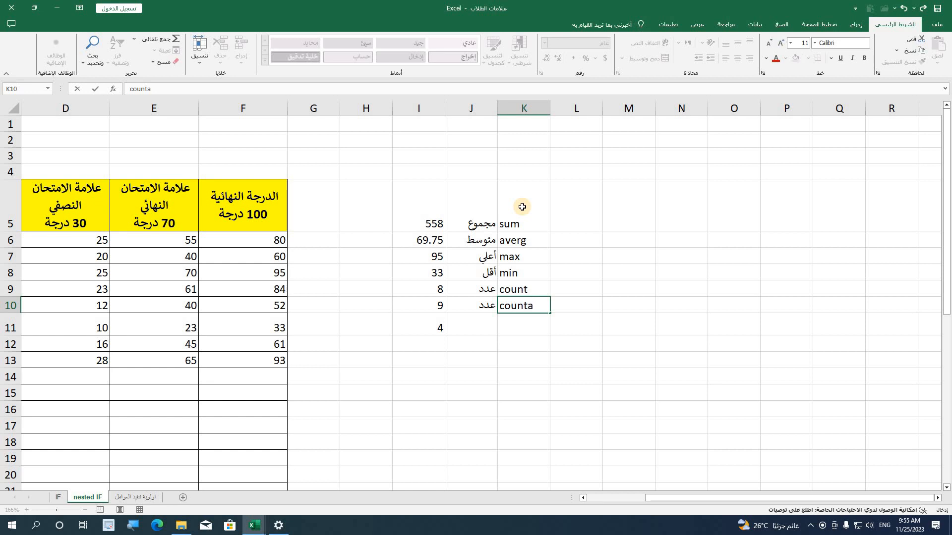
pyautogui.press('BackSpace')
pyautogui.write('A')
pyautogui.press('Return')
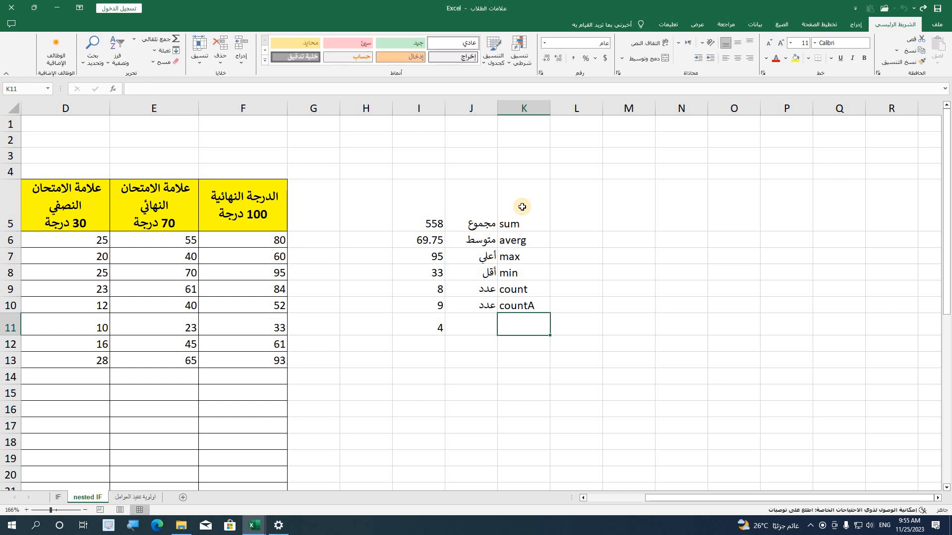
pyautogui.write('cou')
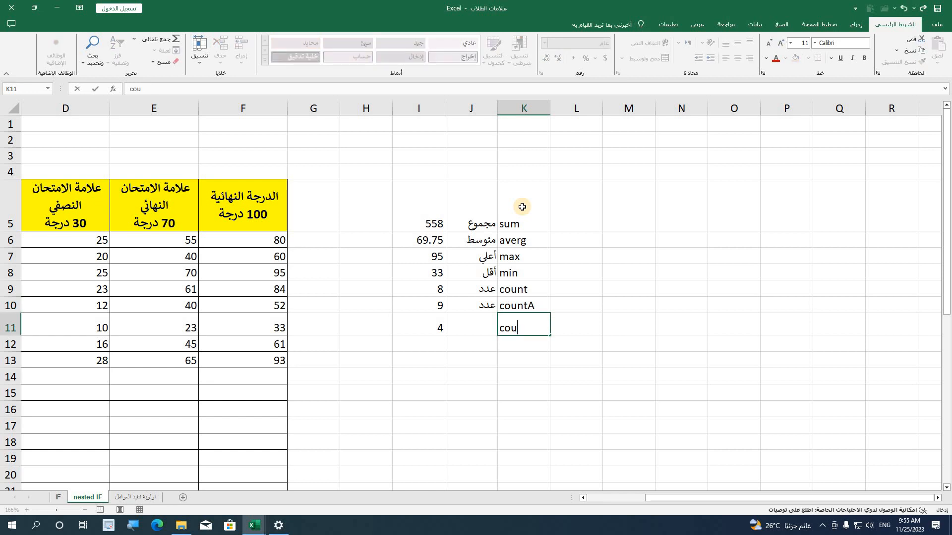
pyautogui.write('ntblank')
pyautogui.press('Return')
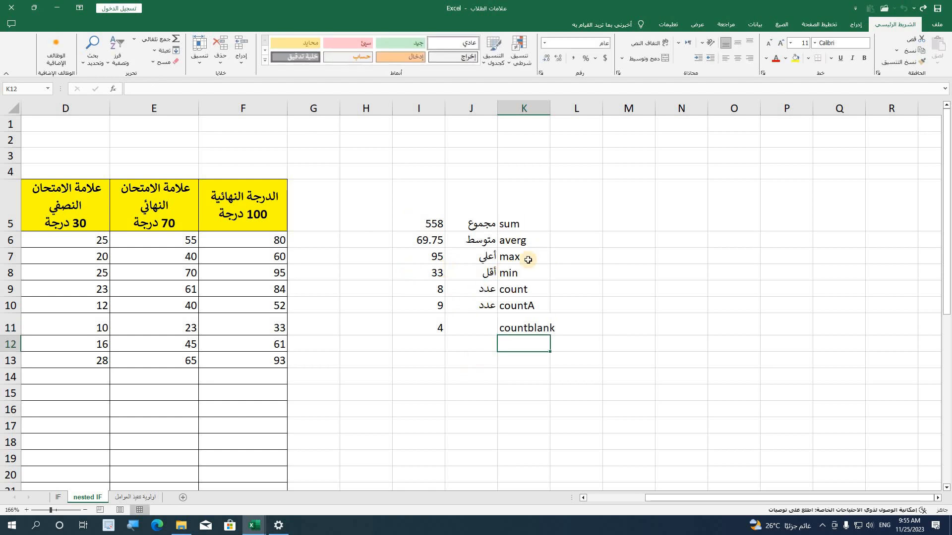
pyautogui.moveTo(550, 108); pyautogui.dragTo(566, 117)
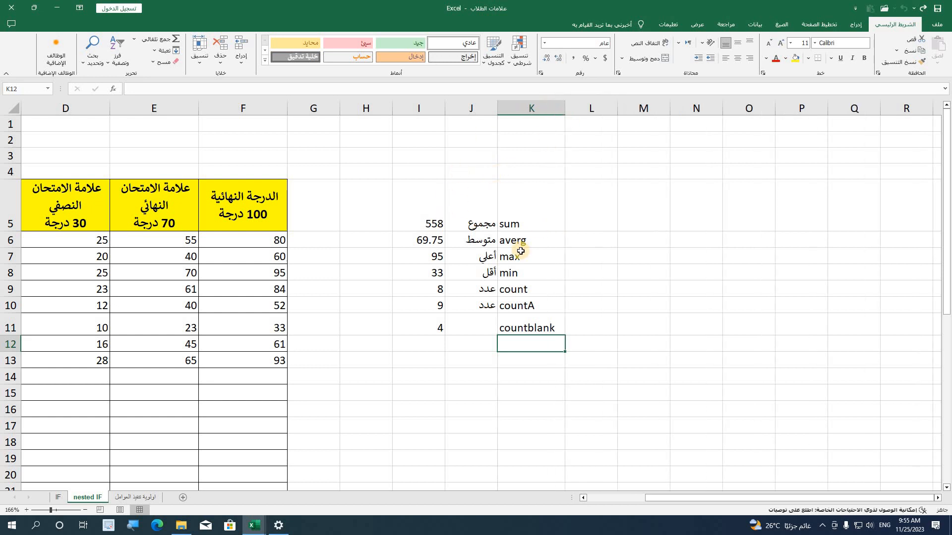
pyautogui.click(472, 372)
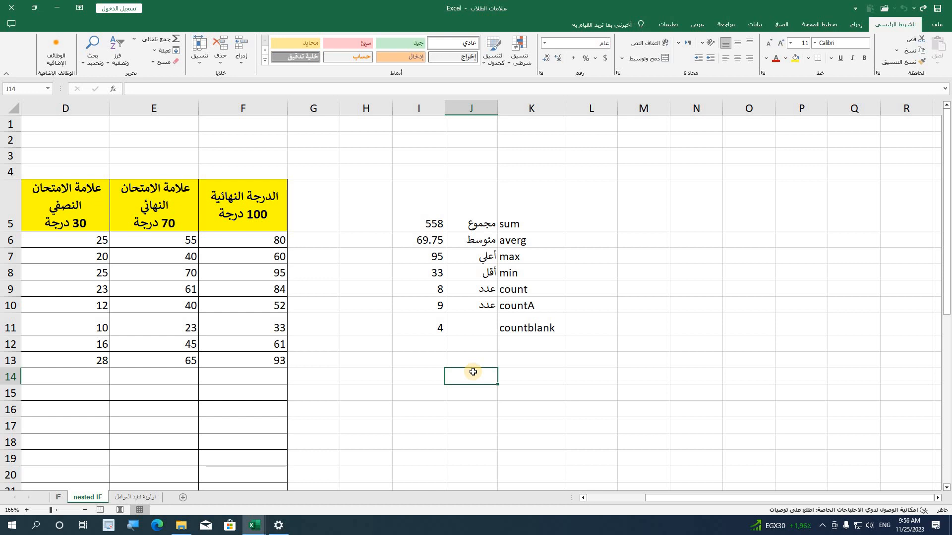
# Switch to the sum example workbook with its RetailSales sheet
pyautogui.click(263, 529)
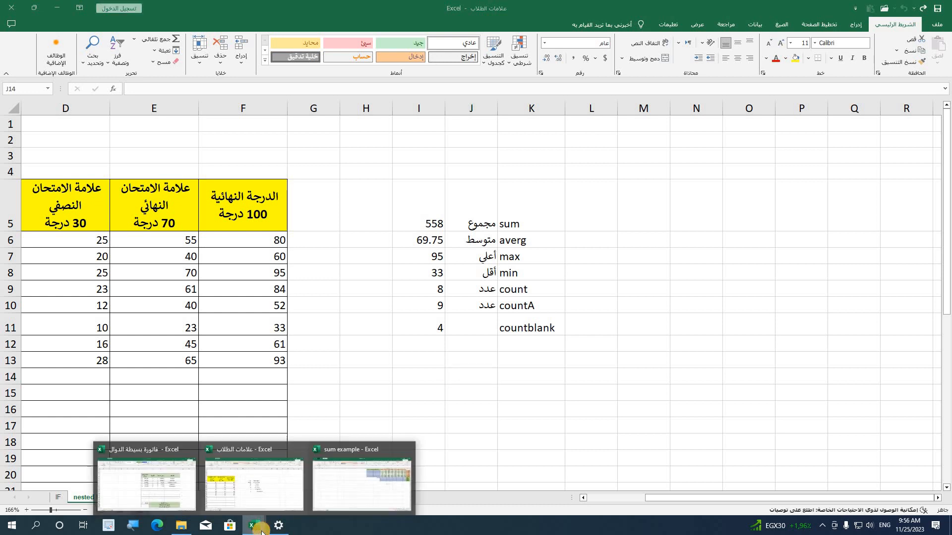
pyautogui.click(362, 480)
pyautogui.click(758, 234)
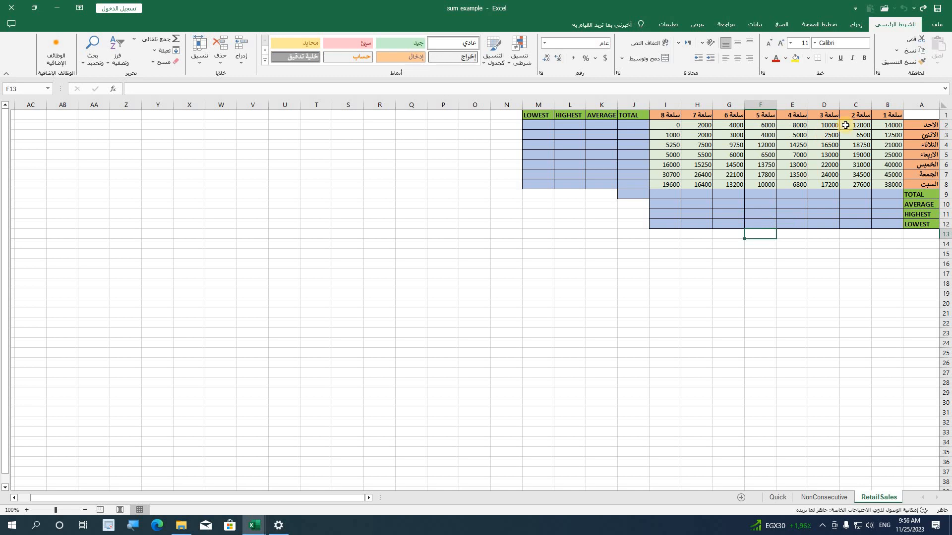
# Examine the TOTAL, AVERAGE, HIGHEST and LOWEST labels in A9:A12 and the matching summary headers for each day in row 1
pyautogui.moveTo(910, 195); pyautogui.dragTo(913, 219)
pyautogui.click(914, 207)
pyautogui.click(915, 213)
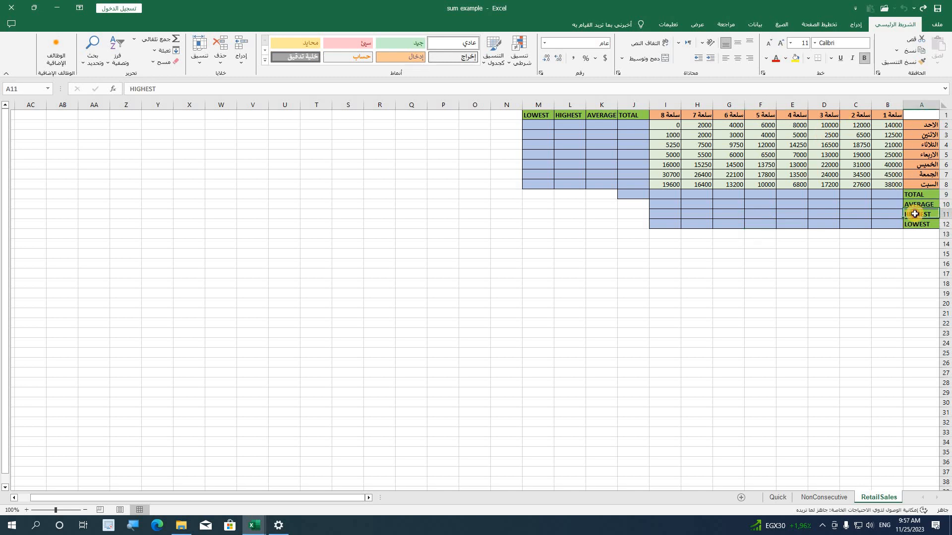
pyautogui.click(915, 223)
pyautogui.click(911, 195)
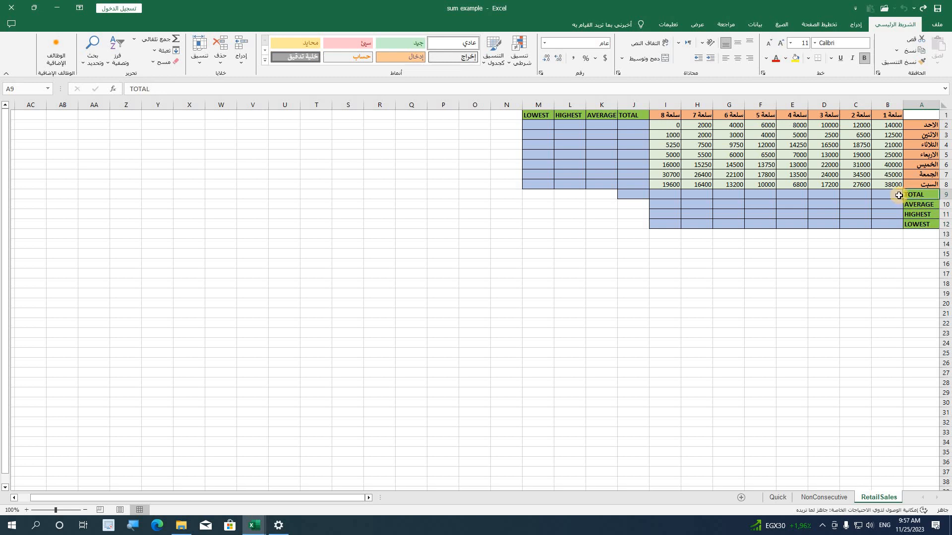
pyautogui.click(894, 195)
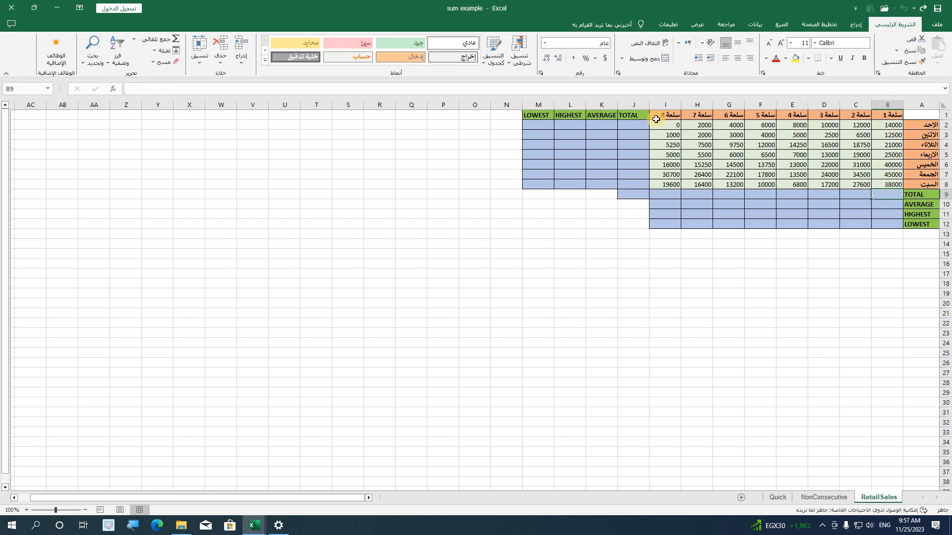
pyautogui.click(637, 117)
pyautogui.click(646, 125)
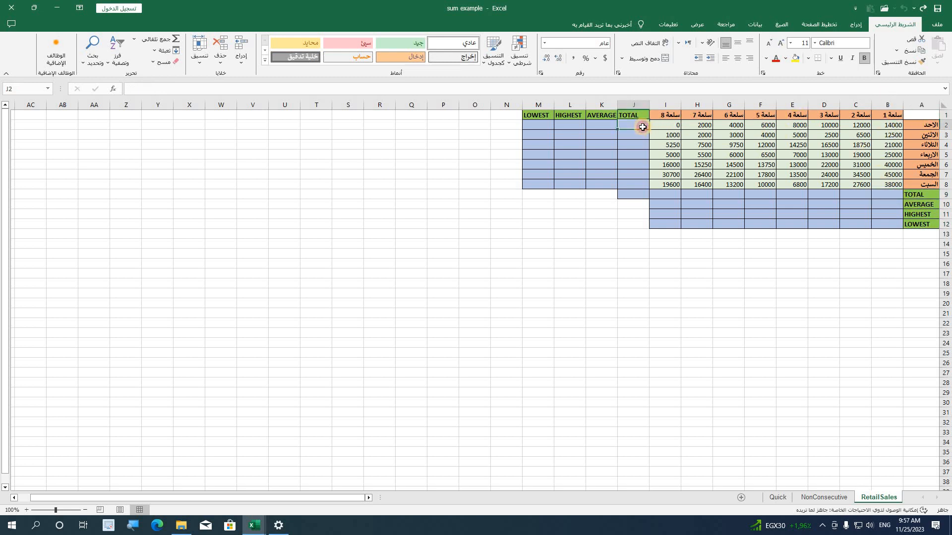
pyautogui.click(926, 204)
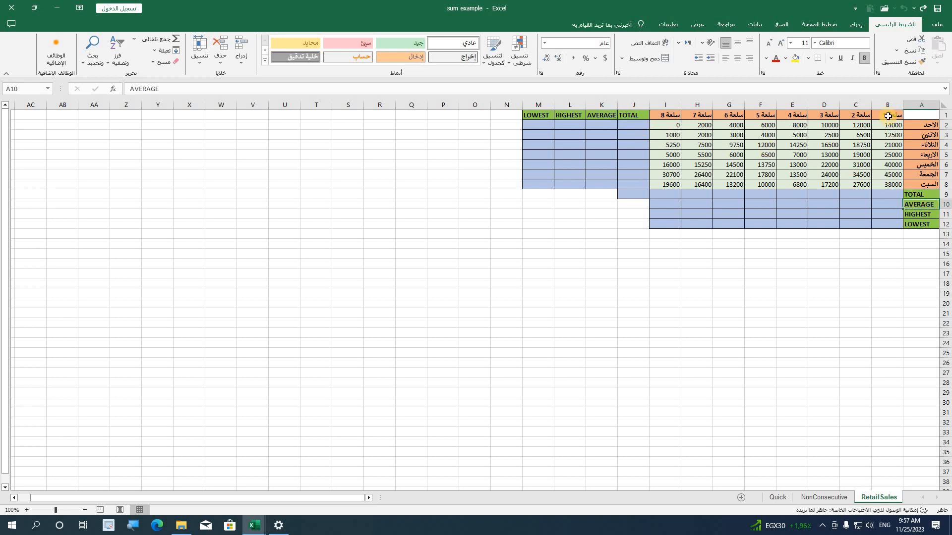
pyautogui.click(600, 116)
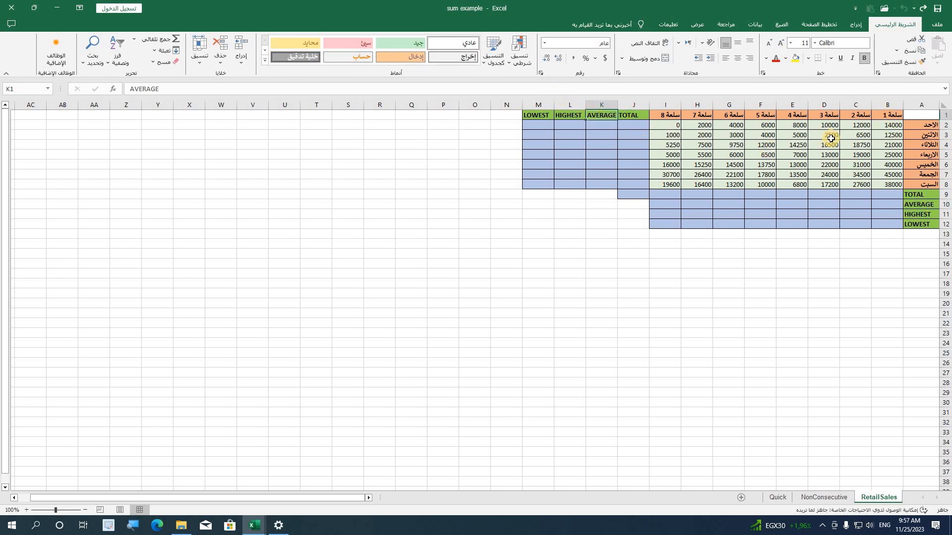
pyautogui.click(918, 215)
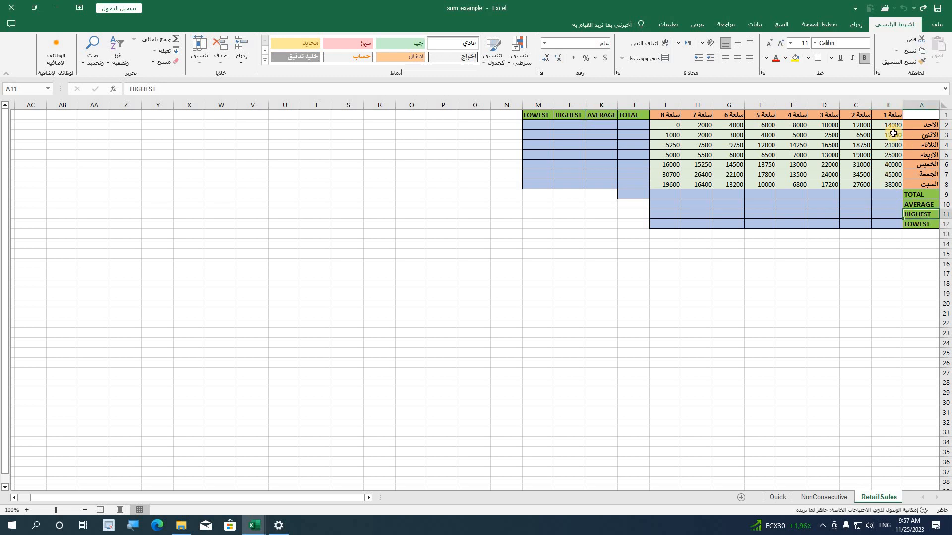
pyautogui.click(914, 224)
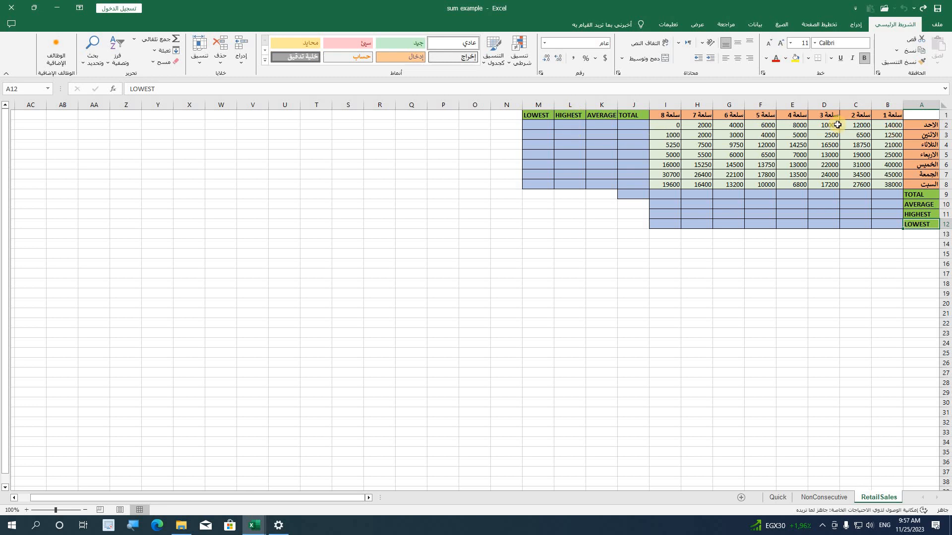
# Total the سلعة 1 sales in B9 with the SUM function over B2:B8, and select the result cell
pyautogui.click(891, 195)
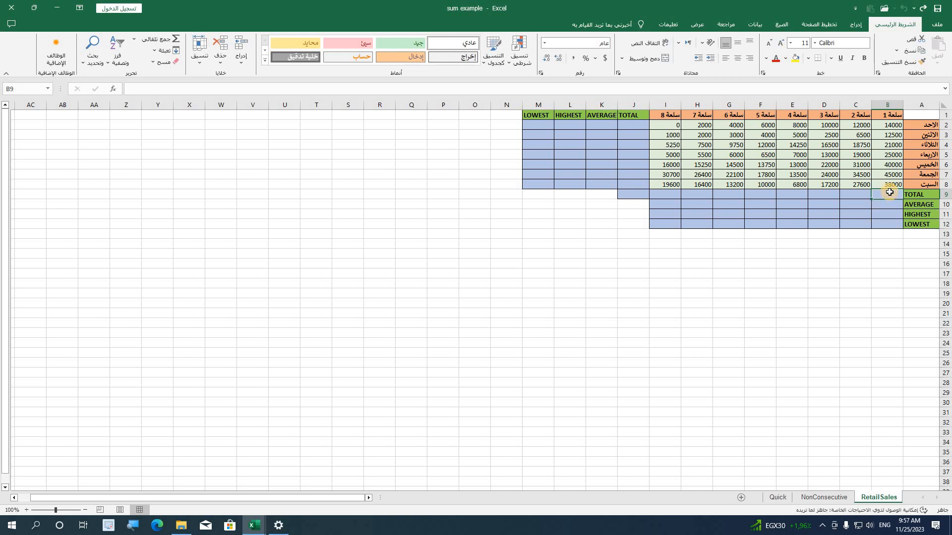
pyautogui.write('=s')
pyautogui.write('u')
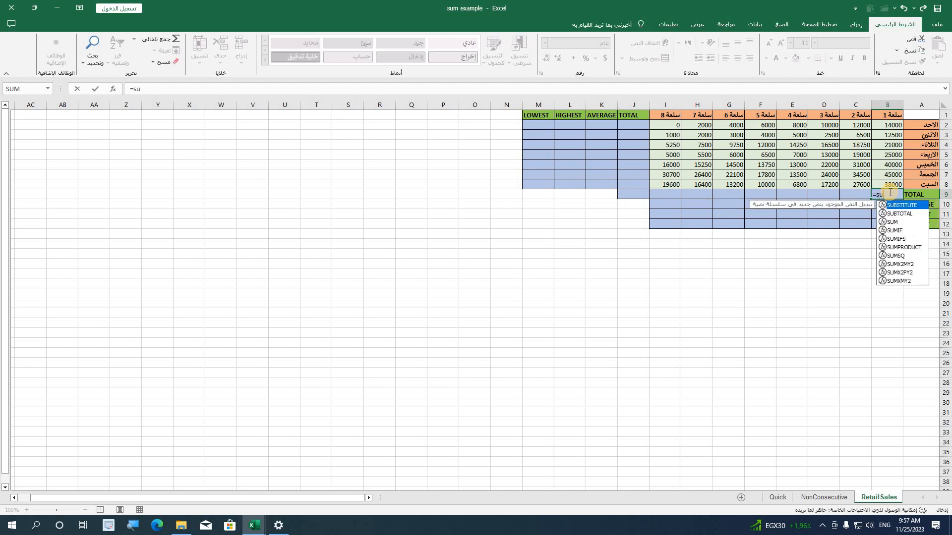
pyautogui.doubleClick(893, 222)
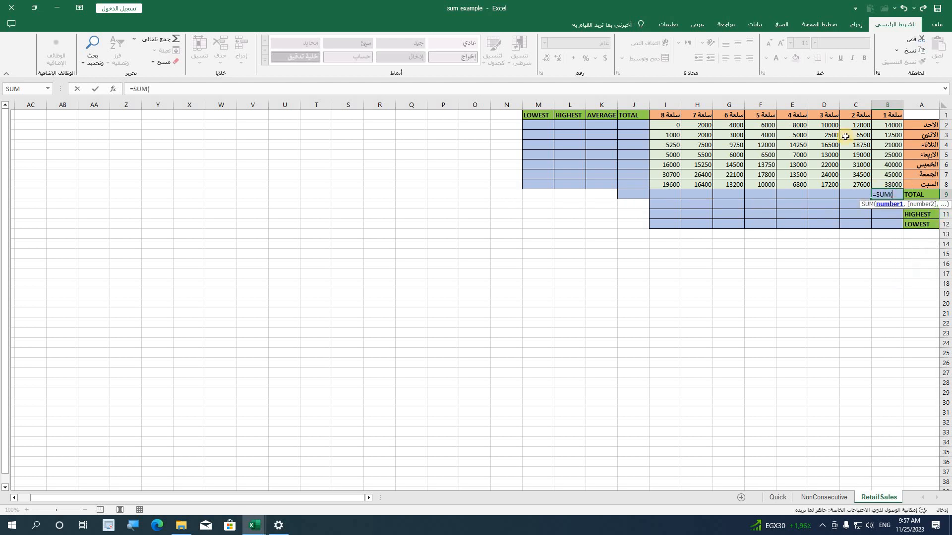
pyautogui.moveTo(891, 128); pyautogui.dragTo(887, 183)
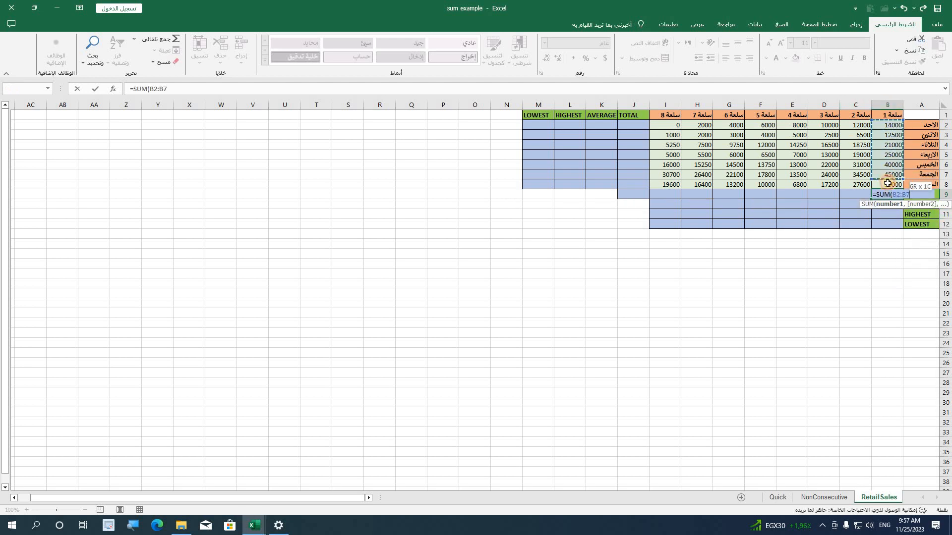
pyautogui.press('Return')
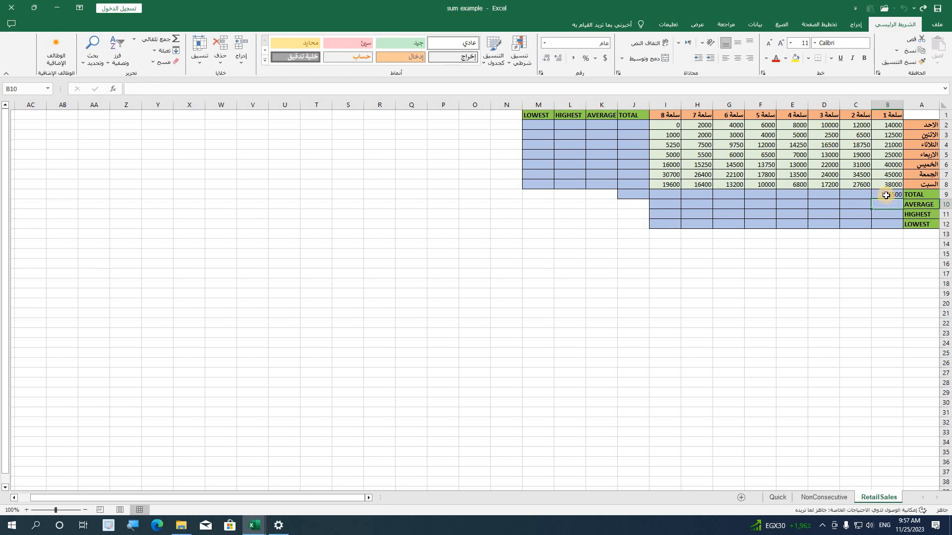
pyautogui.click(885, 196)
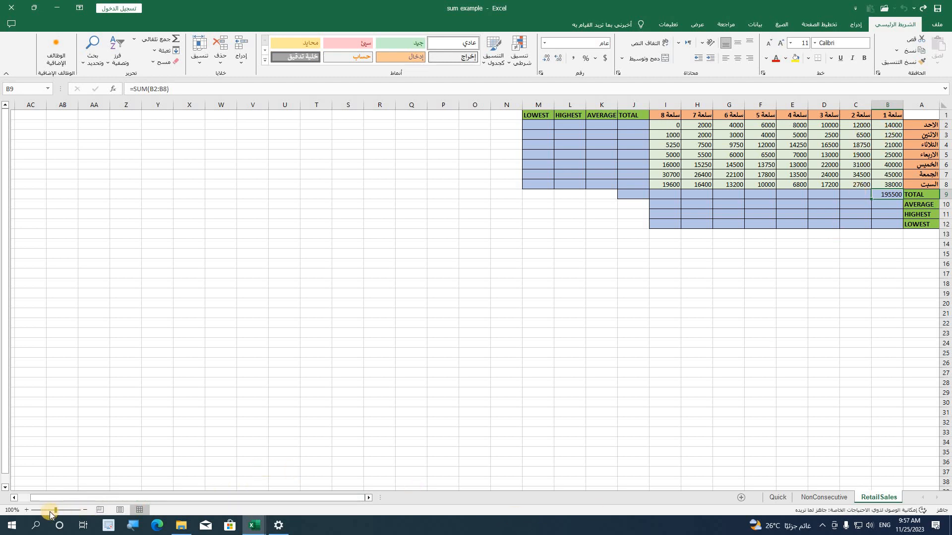
# Format the sales figures and summary cells in B2:M13 in comma style with no decimal places
pyautogui.moveTo(56, 510); pyautogui.dragTo(46, 511)
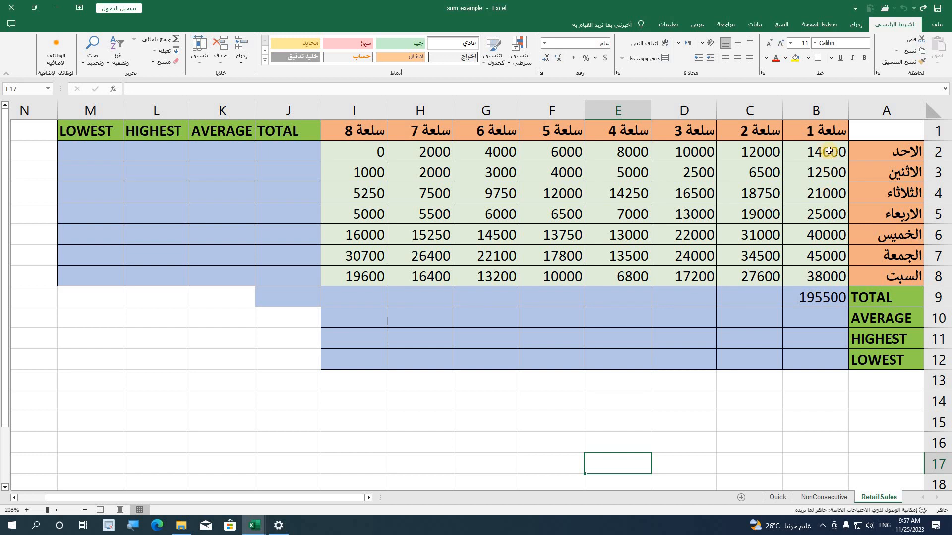
pyautogui.moveTo(820, 152); pyautogui.dragTo(113, 388)
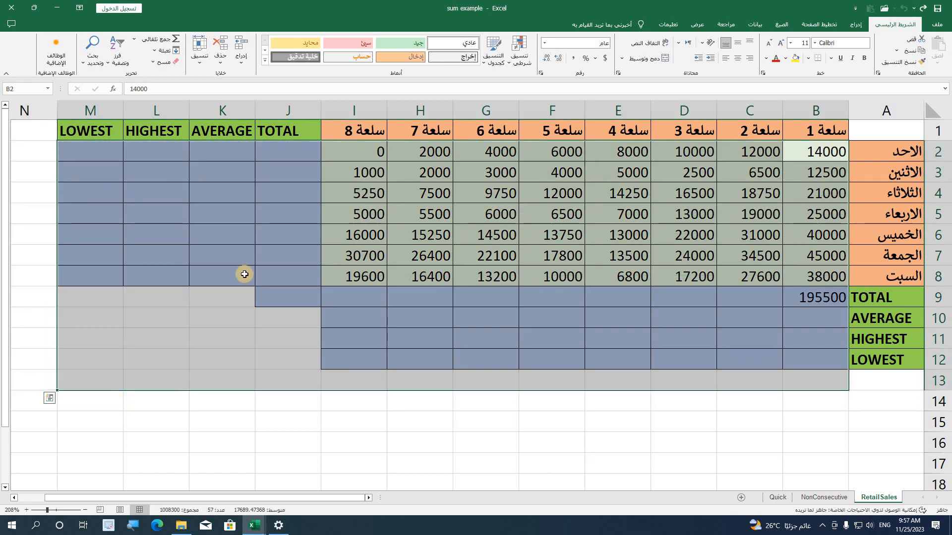
pyautogui.click(573, 59)
pyautogui.click(548, 60)
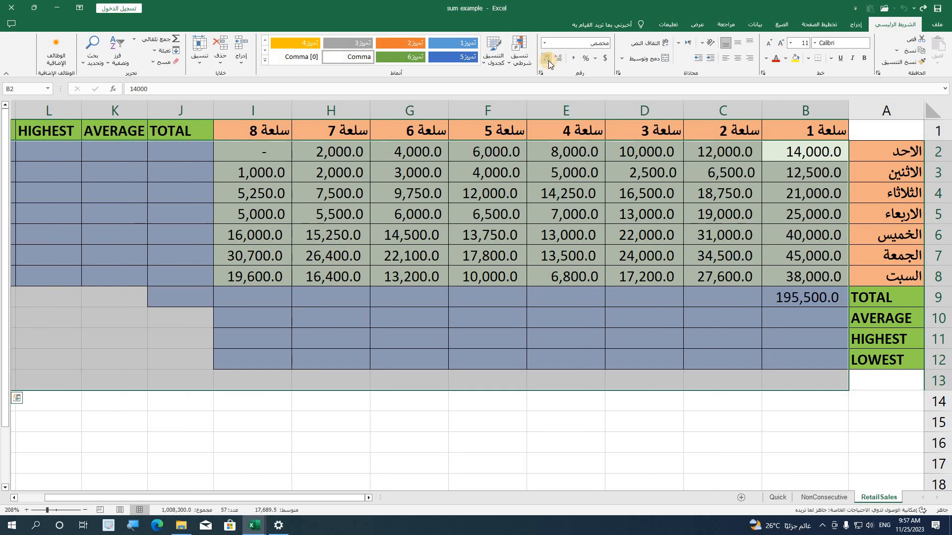
pyautogui.click(548, 61)
pyautogui.click(746, 418)
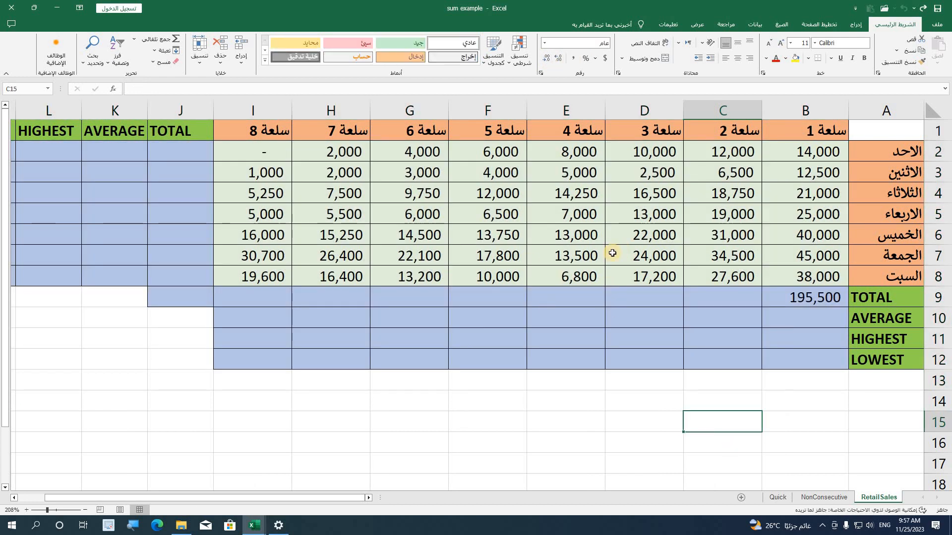
# Fill the SUM formula from B9 across the TOTAL row to I9
pyautogui.click(710, 324)
pyautogui.click(754, 242)
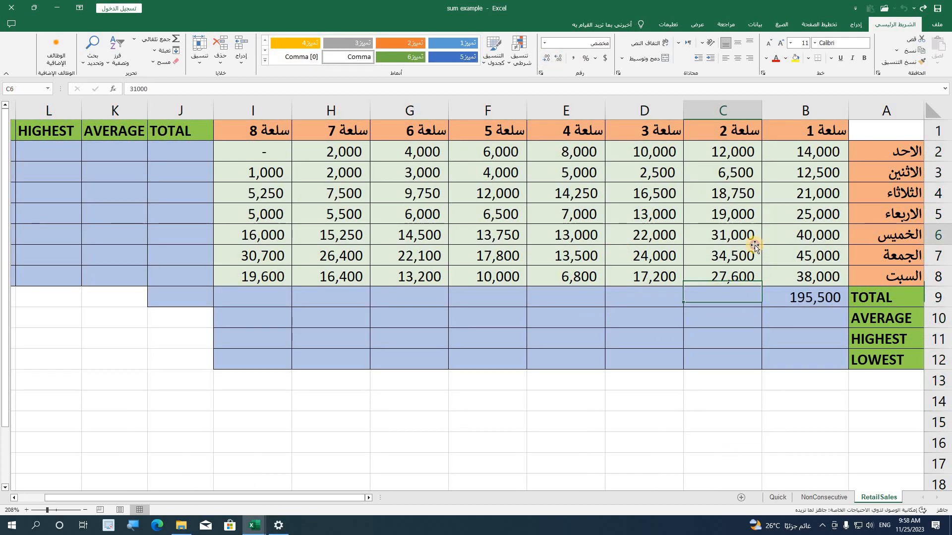
pyautogui.click(816, 297)
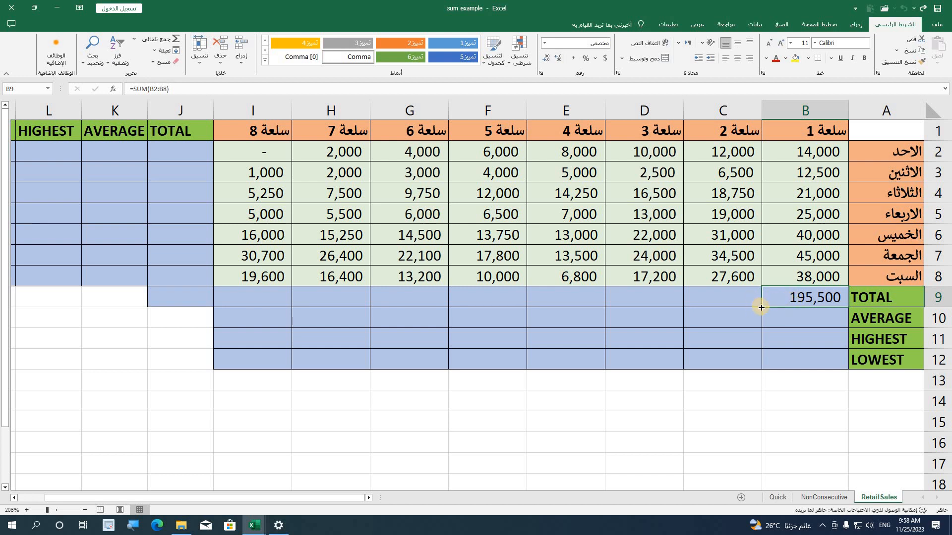
pyautogui.moveTo(761, 308); pyautogui.dragTo(251, 298)
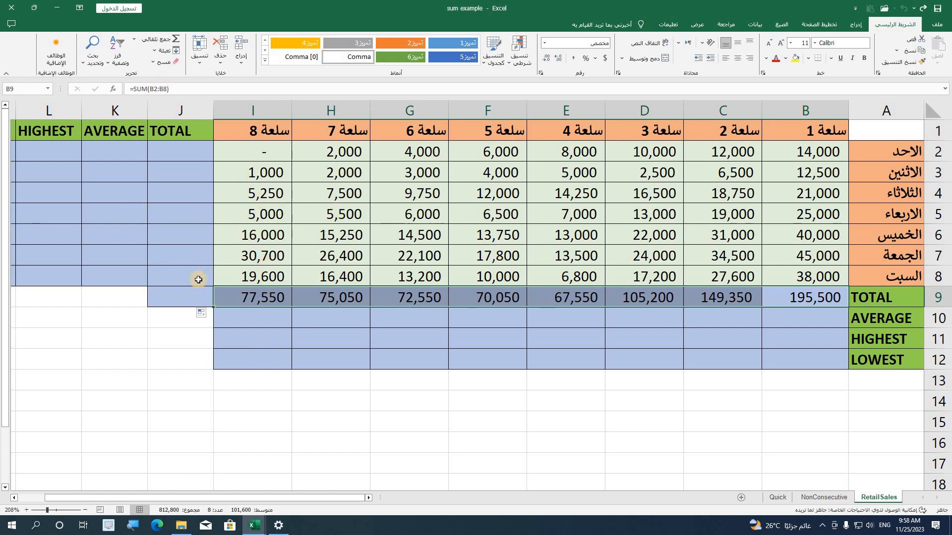
# Average the سلعة 1 sales in B10 with the AVERAGE function over B2:B8, and select the result cell
pyautogui.click(814, 316)
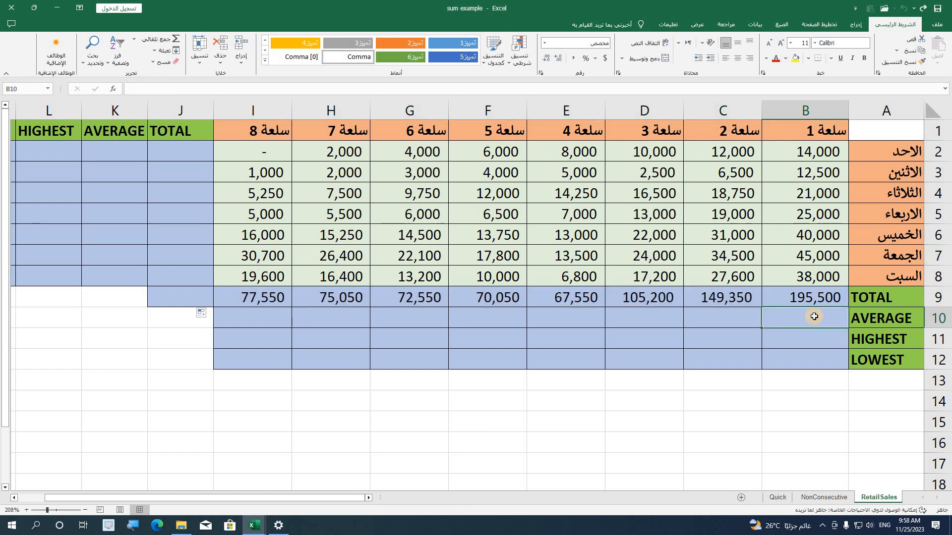
pyautogui.write('=av')
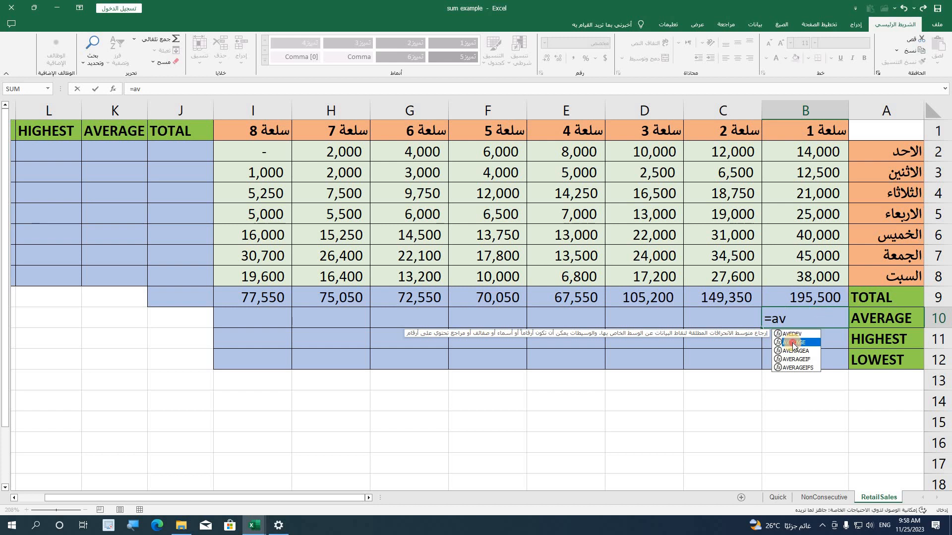
pyautogui.doubleClick(793, 342)
pyautogui.moveTo(826, 147); pyautogui.dragTo(812, 276)
pyautogui.press('Return')
pyautogui.click(813, 321)
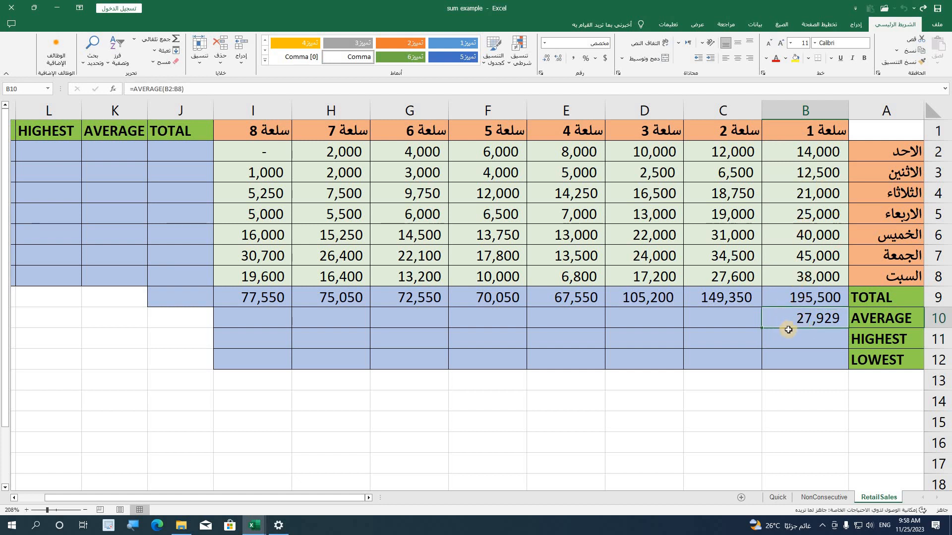
# Fill the AVERAGE formula from B10 across to I10 and check the copied formulas along the row
pyautogui.moveTo(762, 327); pyautogui.dragTo(244, 333)
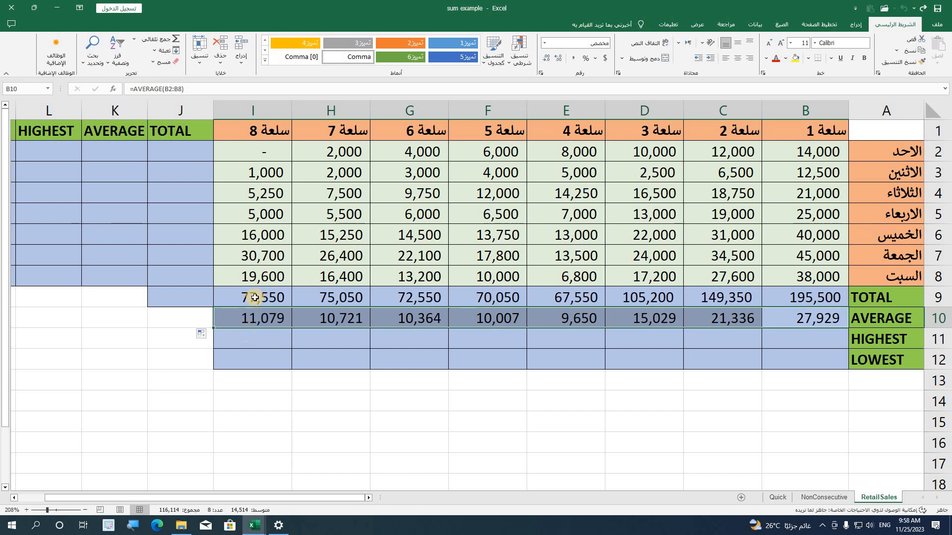
pyautogui.click(257, 317)
pyautogui.click(359, 323)
pyautogui.click(412, 321)
pyautogui.click(504, 320)
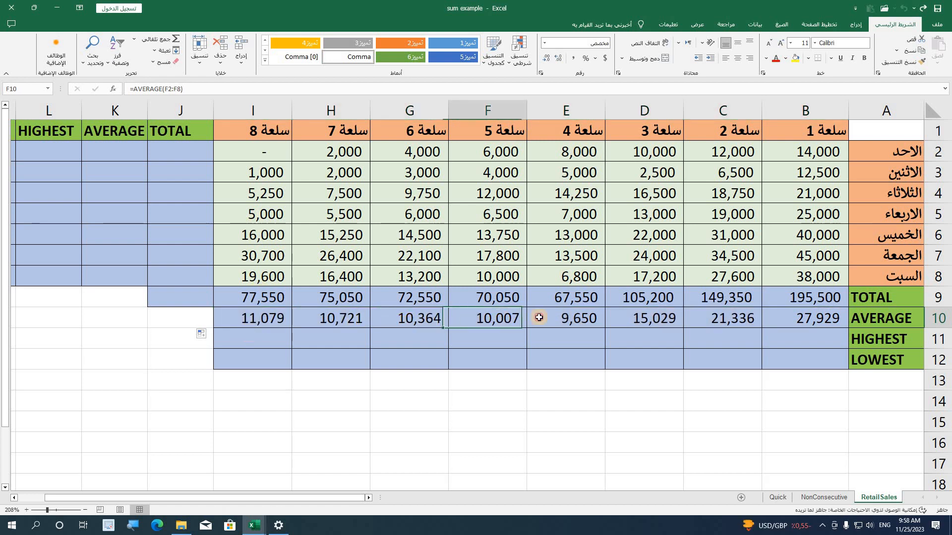
pyautogui.click(659, 315)
pyautogui.click(804, 315)
# Find the highest سلعة 1 sale in B11 with the MAX function over B2:B8, and fill the formula across to I11
pyautogui.click(804, 342)
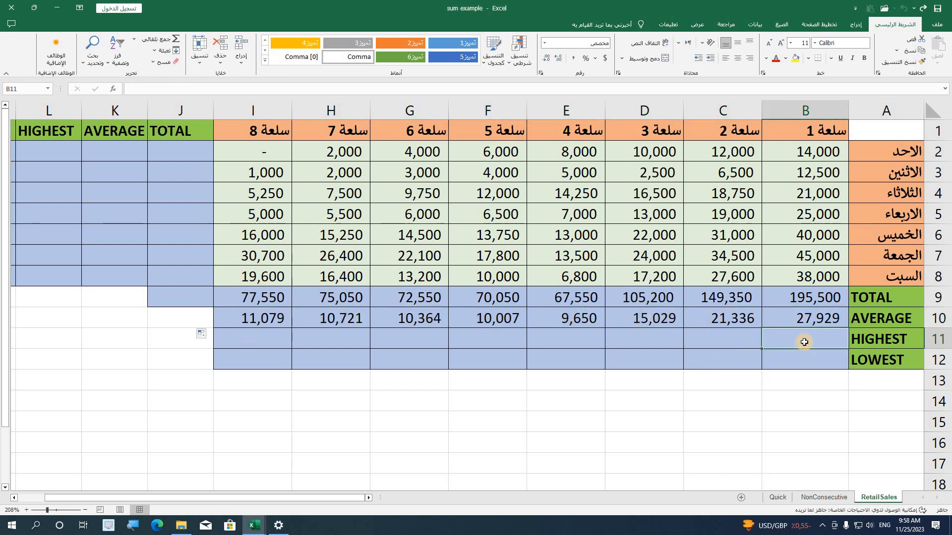
pyautogui.write('=')
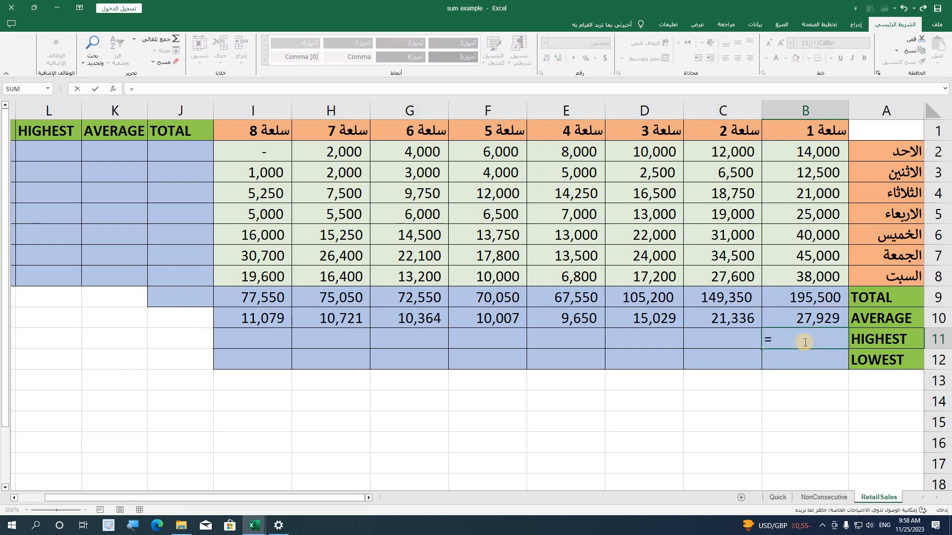
pyautogui.write('m')
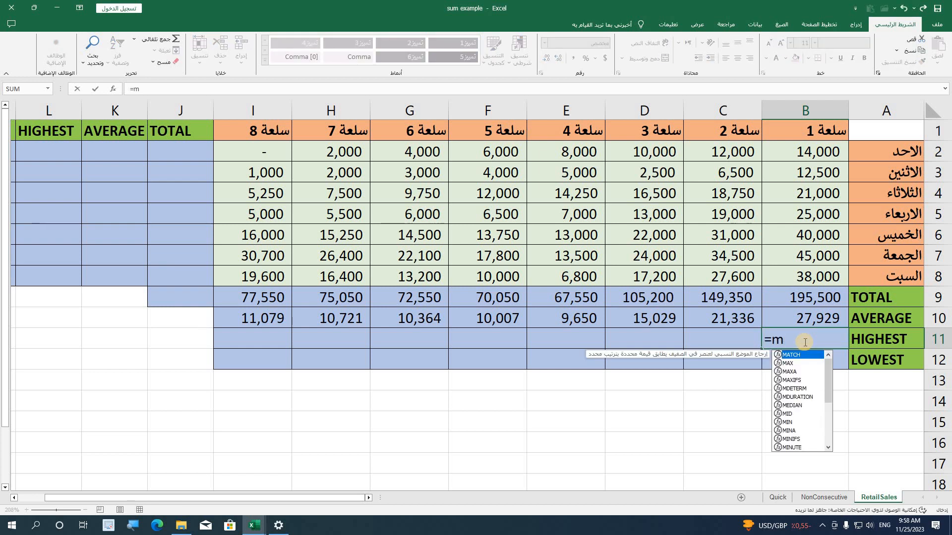
pyautogui.write('a')
pyautogui.click(791, 364)
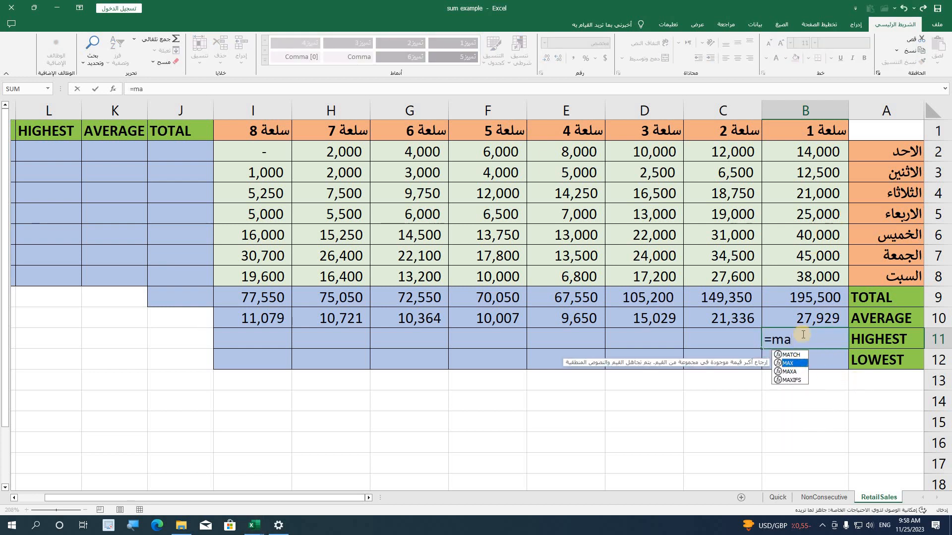
pyautogui.doubleClick(789, 363)
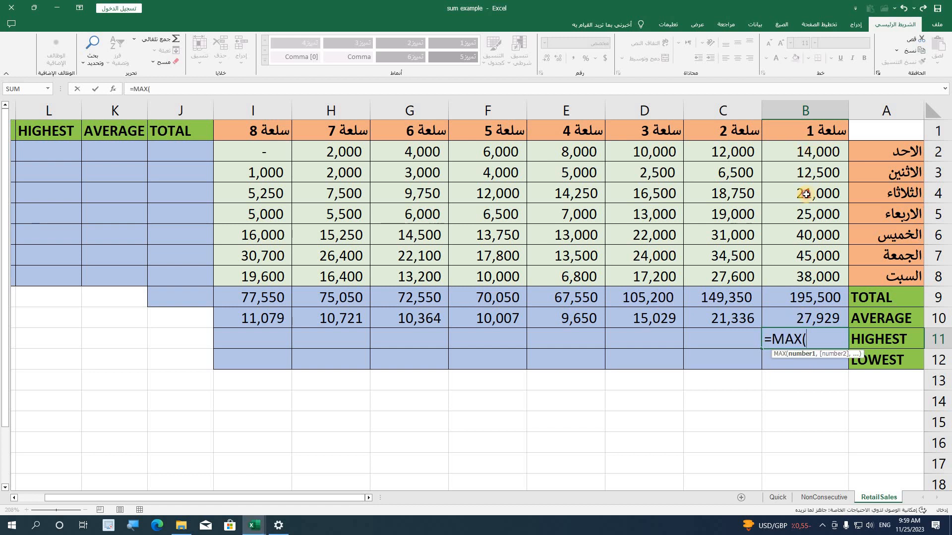
pyautogui.moveTo(803, 152); pyautogui.dragTo(803, 273)
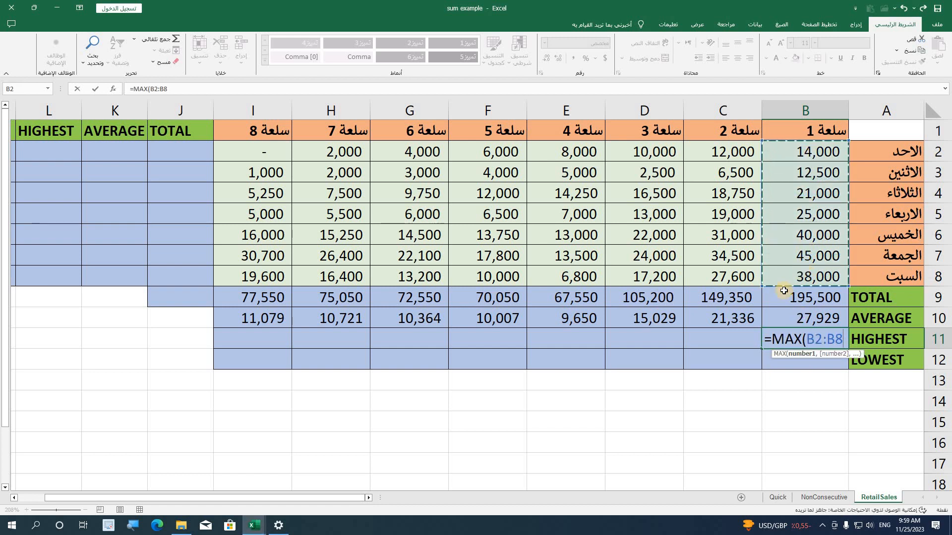
pyautogui.press('Return')
pyautogui.click(781, 339)
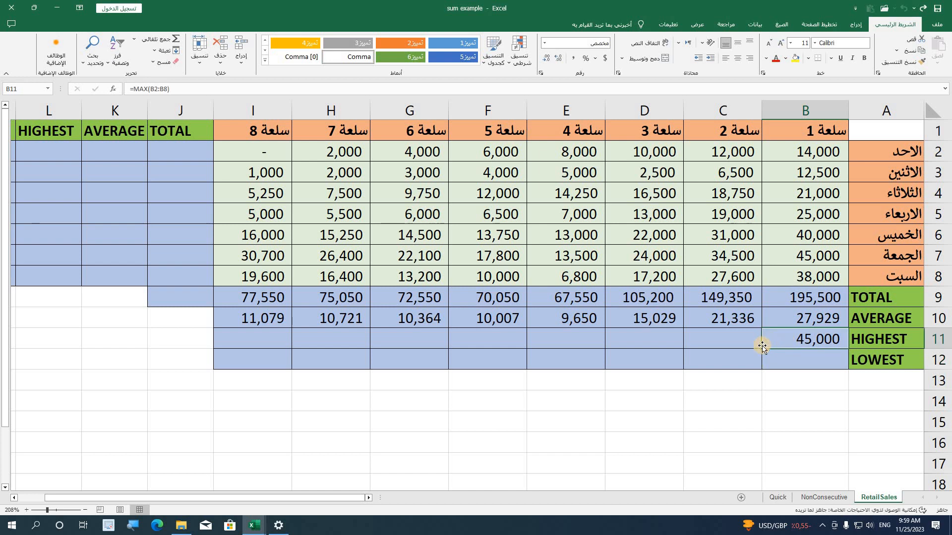
pyautogui.moveTo(761, 349); pyautogui.dragTo(227, 333)
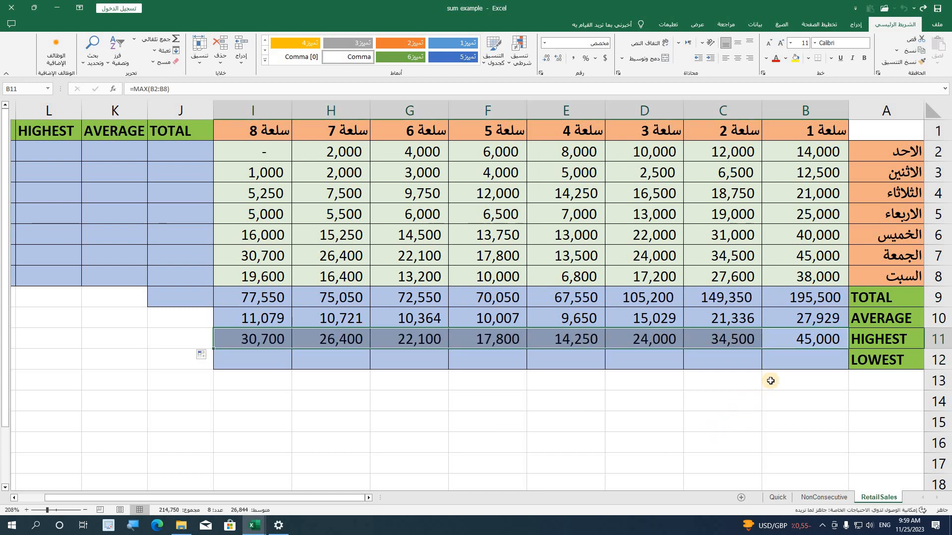
# Find the lowest سلعة 1 sale in B12 with the MIN function over B2:B8
pyautogui.click(813, 362)
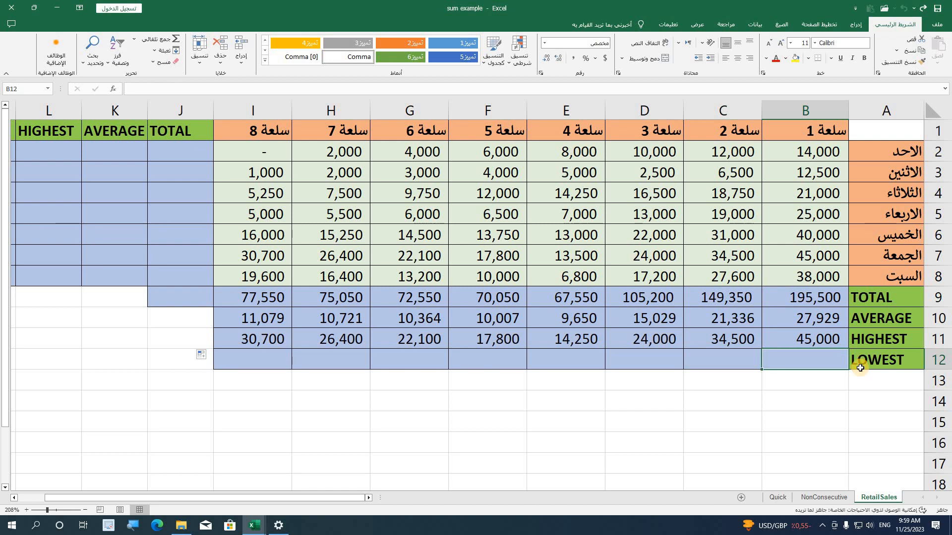
pyautogui.write('=')
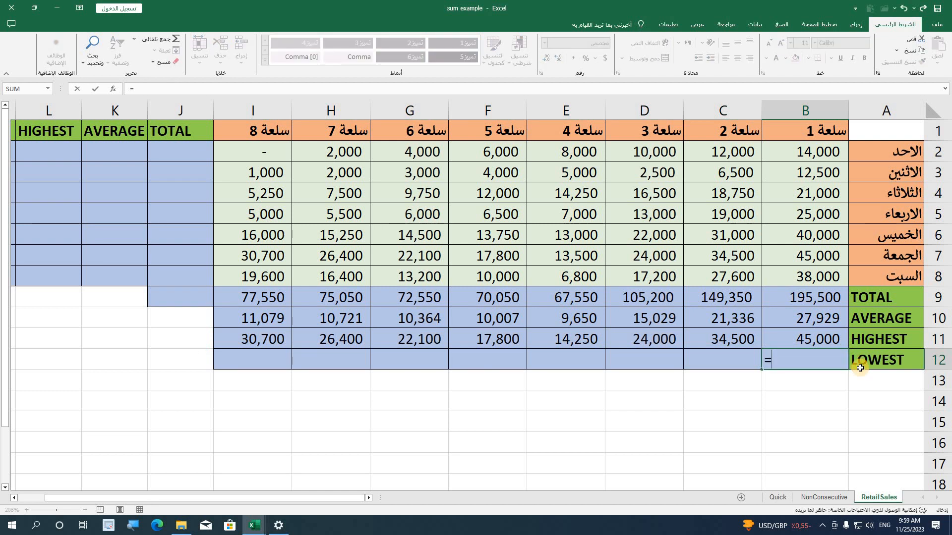
pyautogui.write('m')
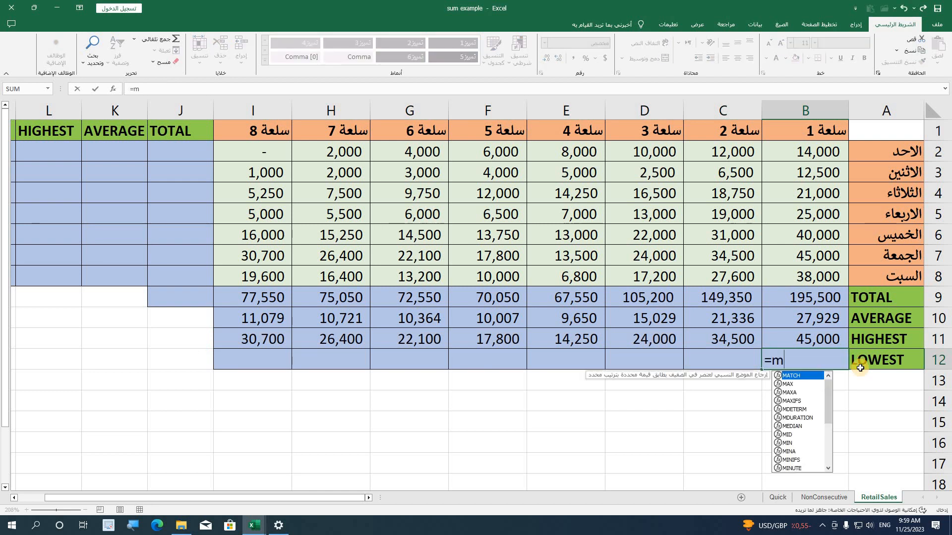
pyautogui.write('in')
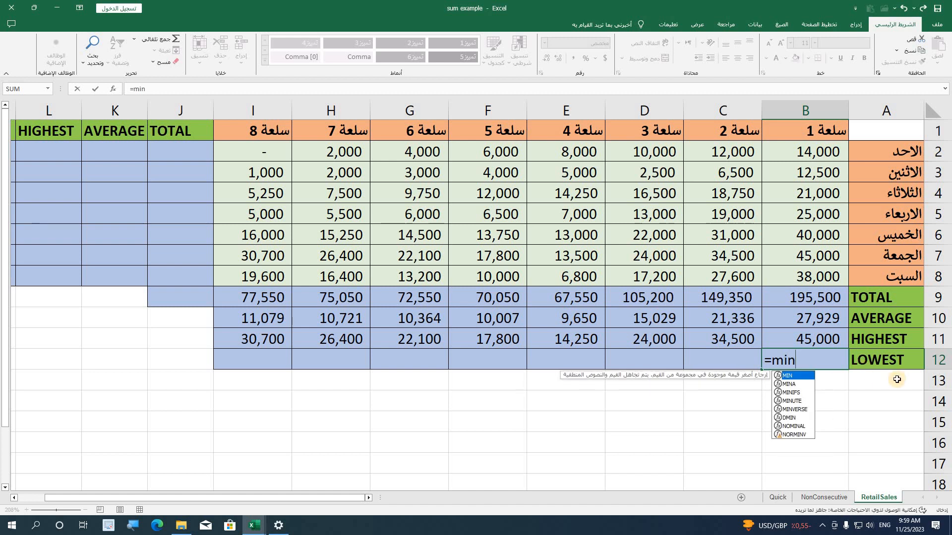
pyautogui.doubleClick(798, 377)
pyautogui.moveTo(820, 153); pyautogui.dragTo(791, 270)
pyautogui.press('Return')
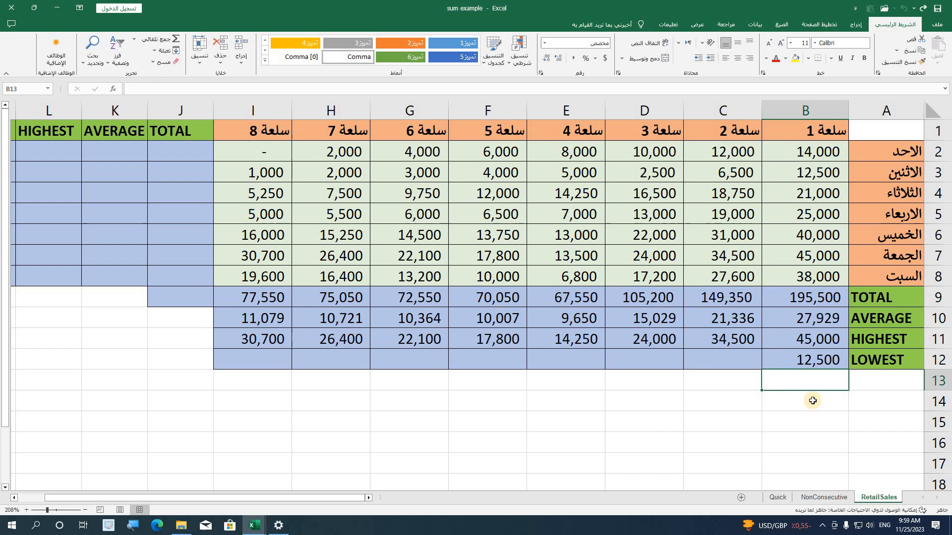
# Fill the MIN formula from B12 across to I12 and check the lowest and highest results for سلعة 2
pyautogui.click(806, 362)
pyautogui.moveTo(762, 370); pyautogui.dragTo(248, 367)
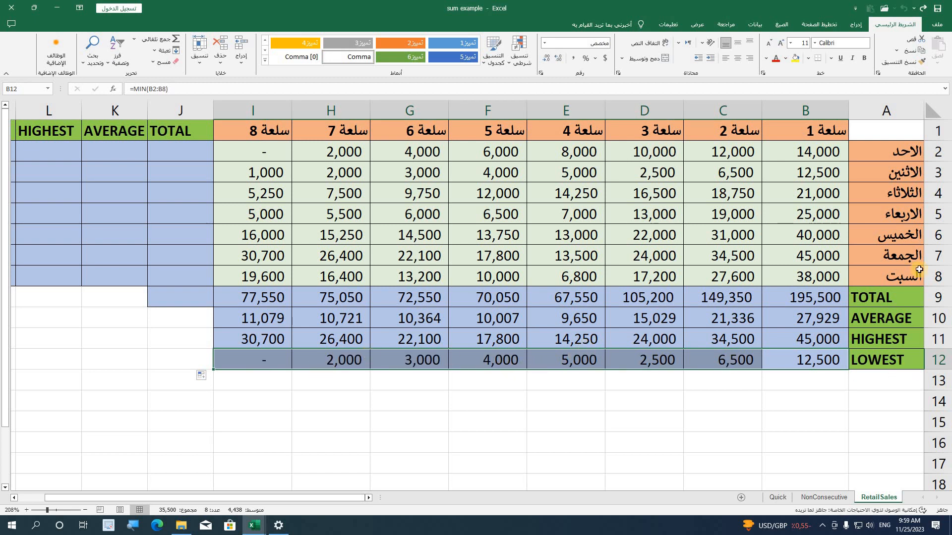
pyautogui.click(820, 361)
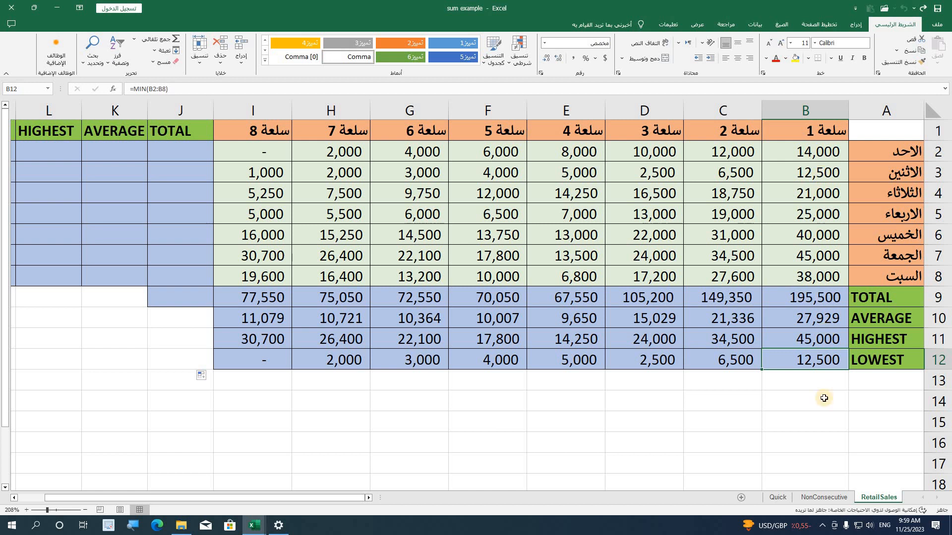
pyautogui.click(728, 154)
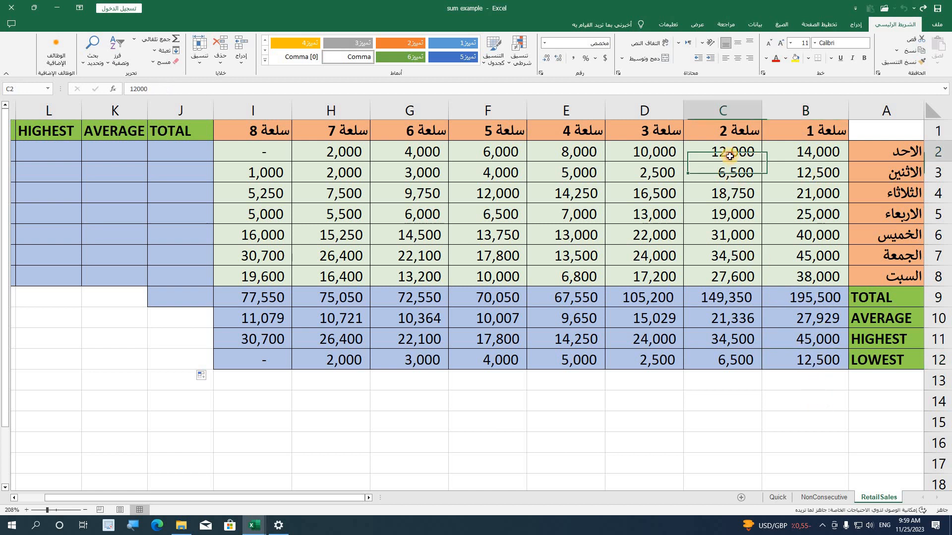
pyautogui.click(731, 363)
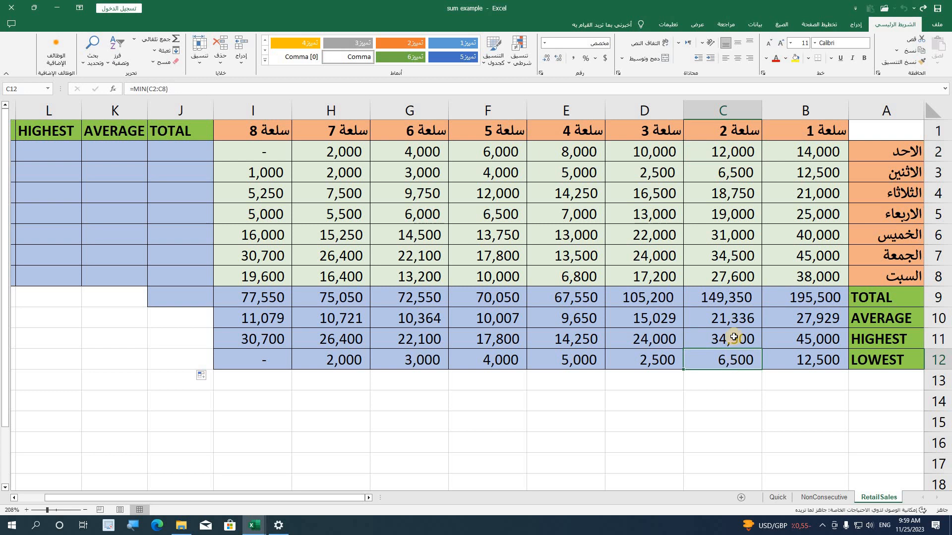
pyautogui.click(733, 342)
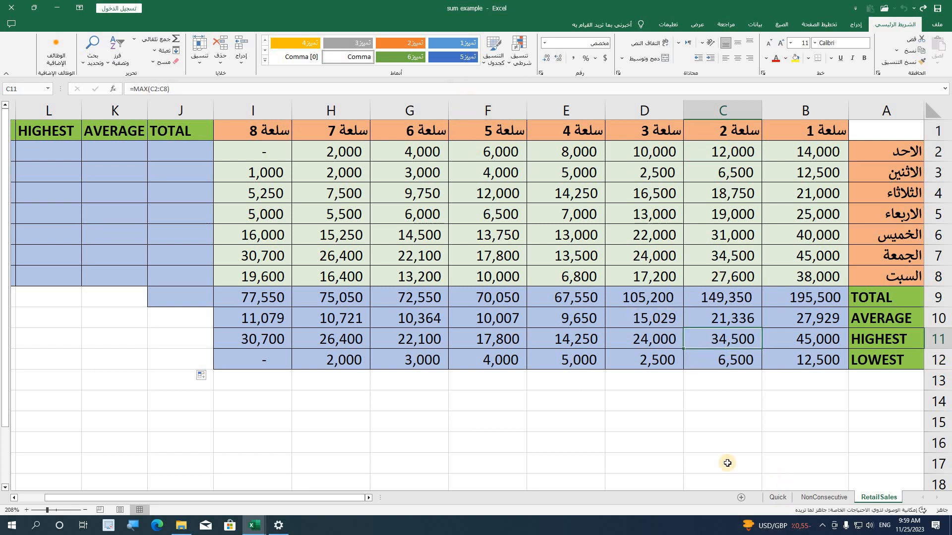
# Total the sales for الاحد in J2 with AutoSum over B2:I2
pyautogui.click(14, 498)
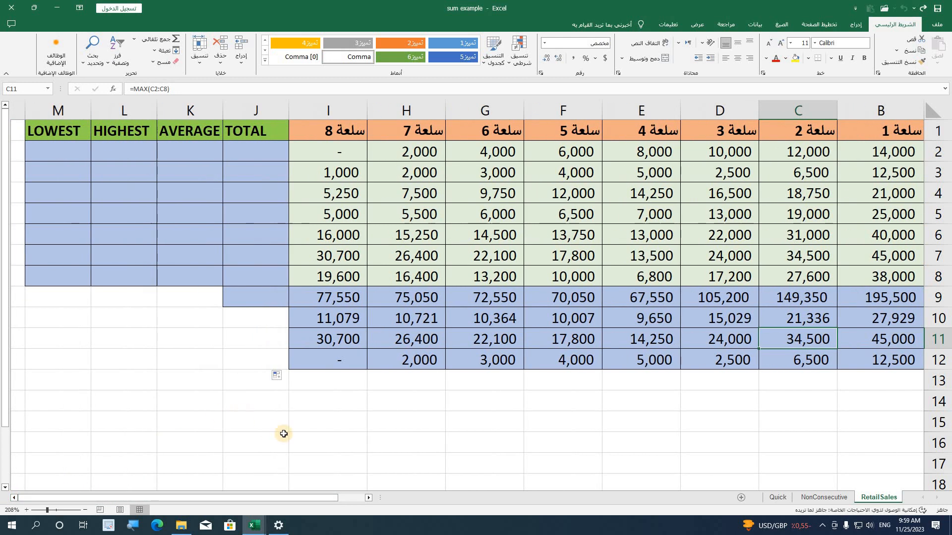
pyautogui.moveTo(49, 512); pyautogui.dragTo(51, 512)
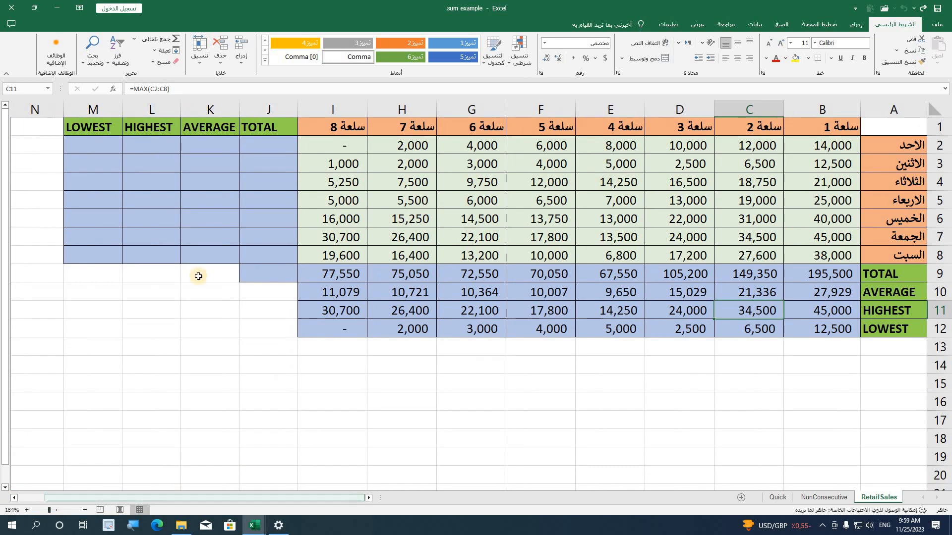
pyautogui.click(228, 155)
pyautogui.click(278, 142)
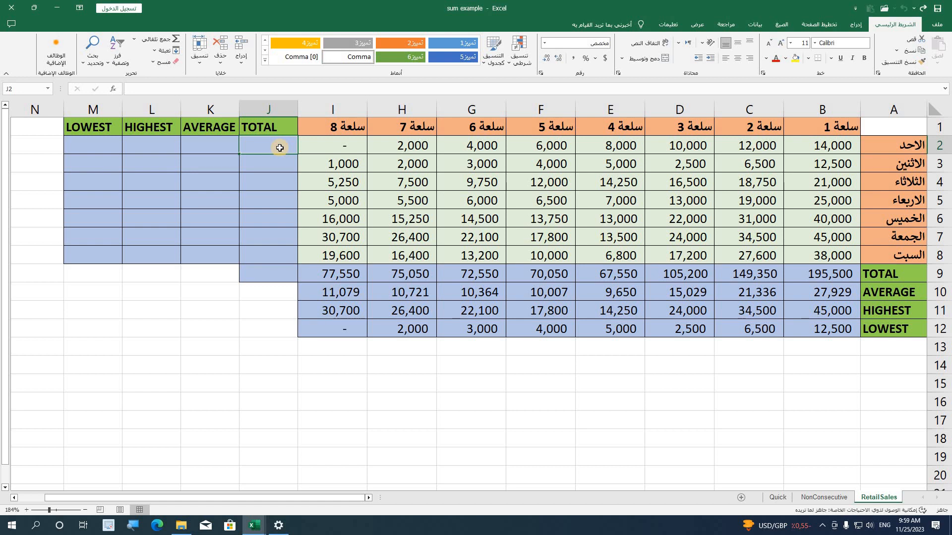
pyautogui.click(151, 42)
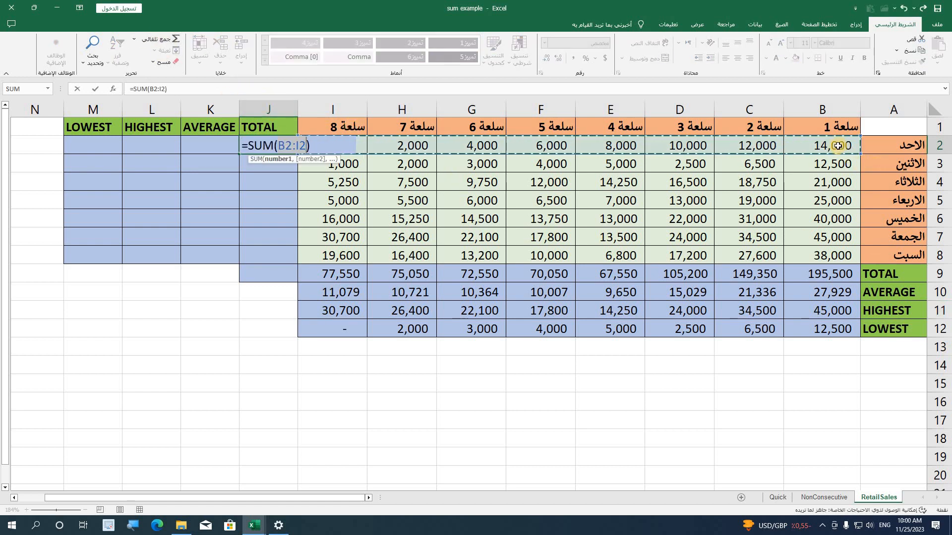
pyautogui.press('Return')
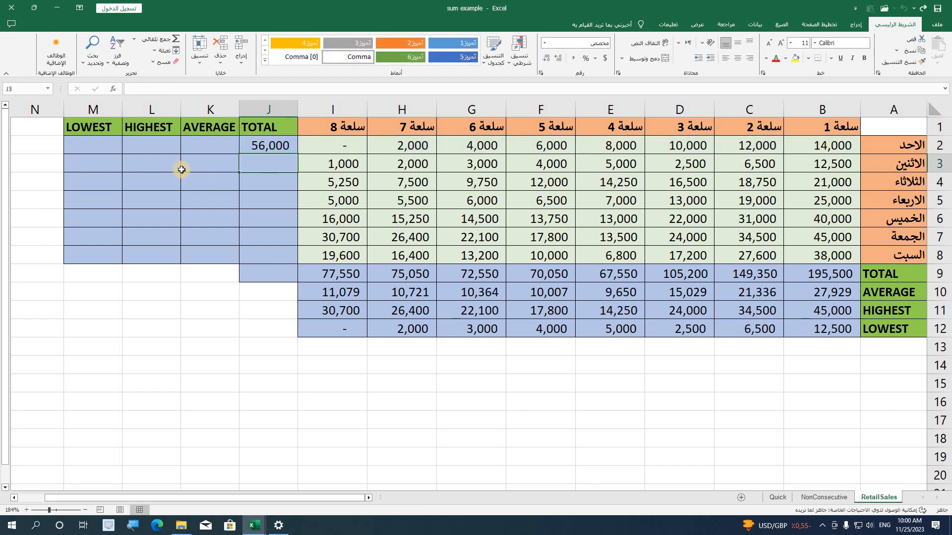
# Fill the SUM formula from J2 down to J9 to total each day's sales and the TOTAL row
pyautogui.click(247, 150)
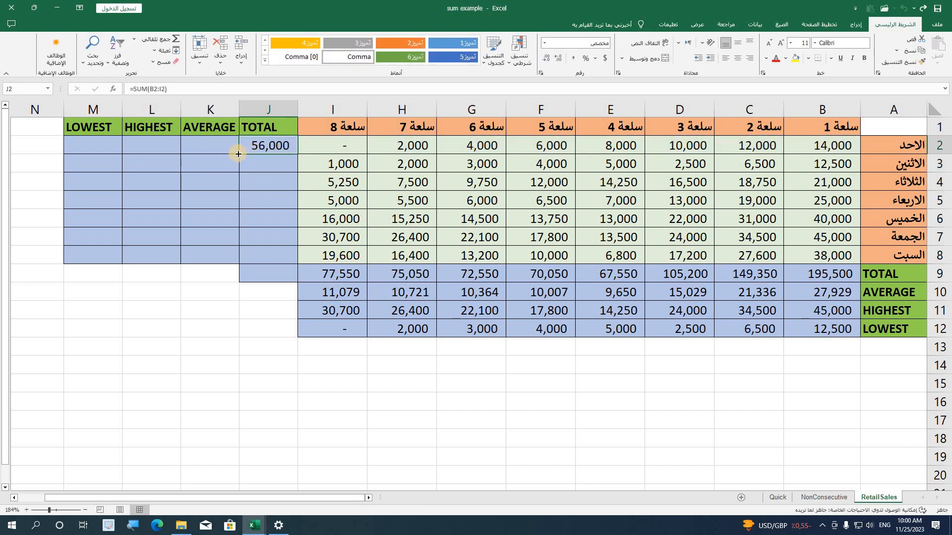
pyautogui.moveTo(238, 155); pyautogui.dragTo(244, 286)
pyautogui.click(274, 322)
pyautogui.click(275, 274)
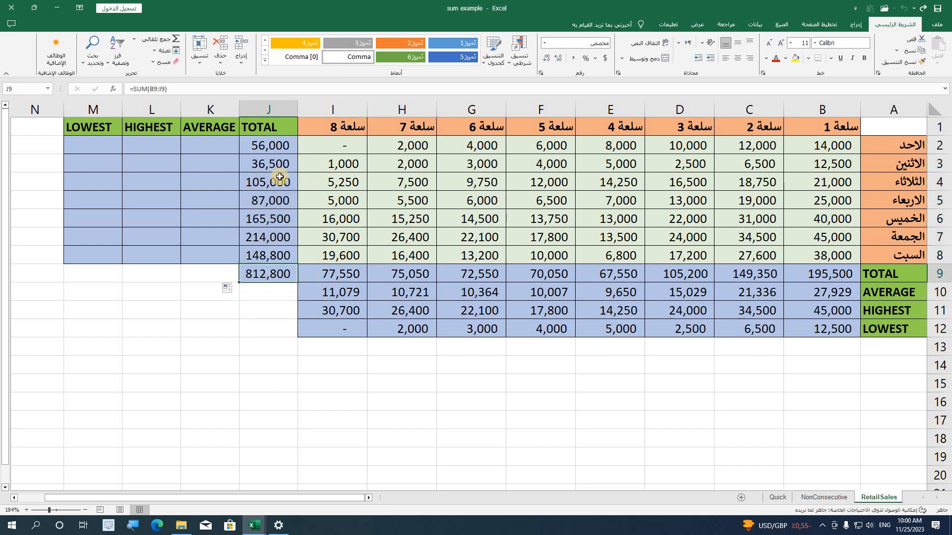
# Examine the totals in column J, comparing the SUM over B9:I9 in J9 with the sum of the daily totals J2:J8
pyautogui.click(267, 163)
pyautogui.click(270, 184)
pyautogui.click(270, 219)
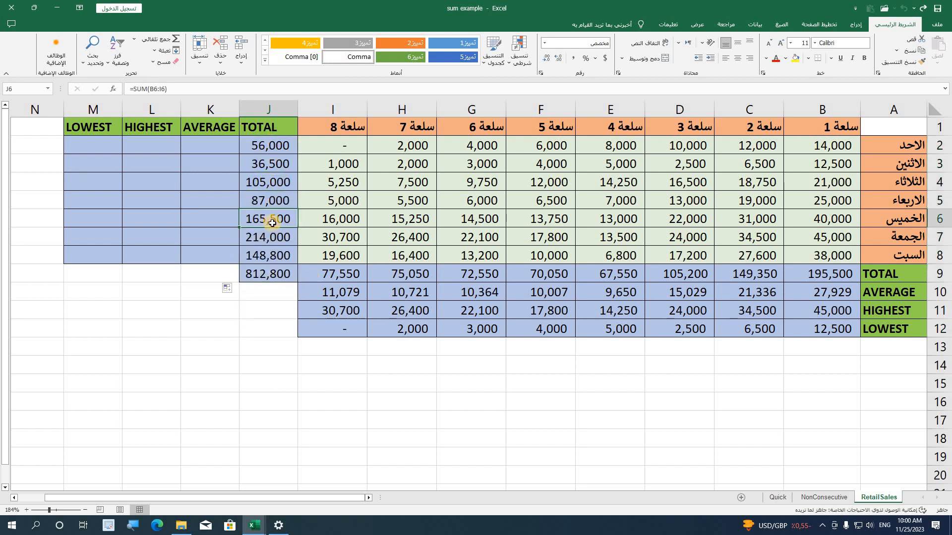
pyautogui.click(274, 274)
pyautogui.click(893, 272)
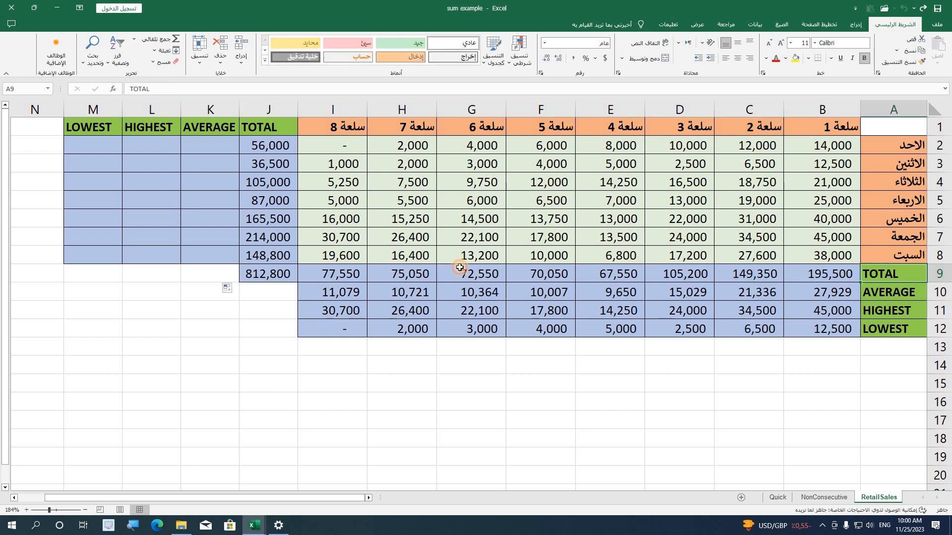
pyautogui.click(261, 274)
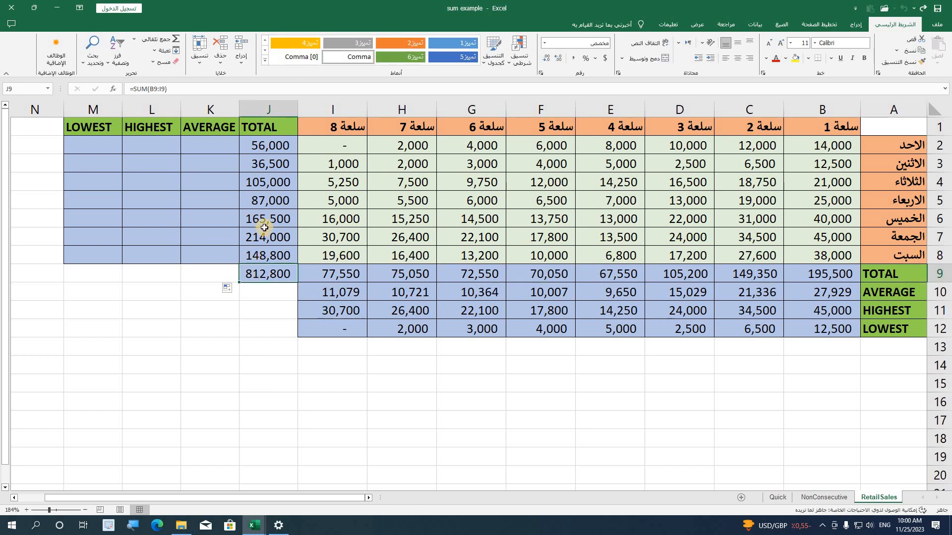
pyautogui.click(244, 90)
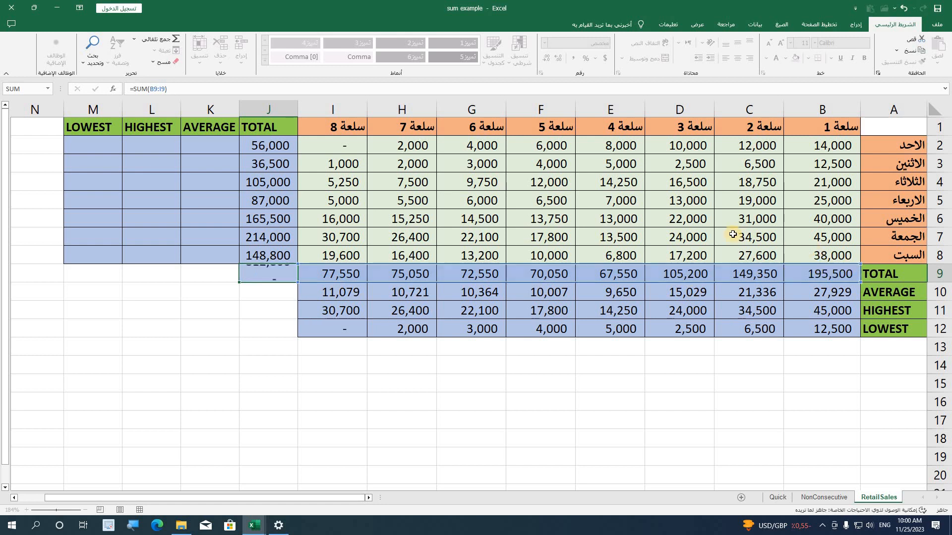
pyautogui.press('Return')
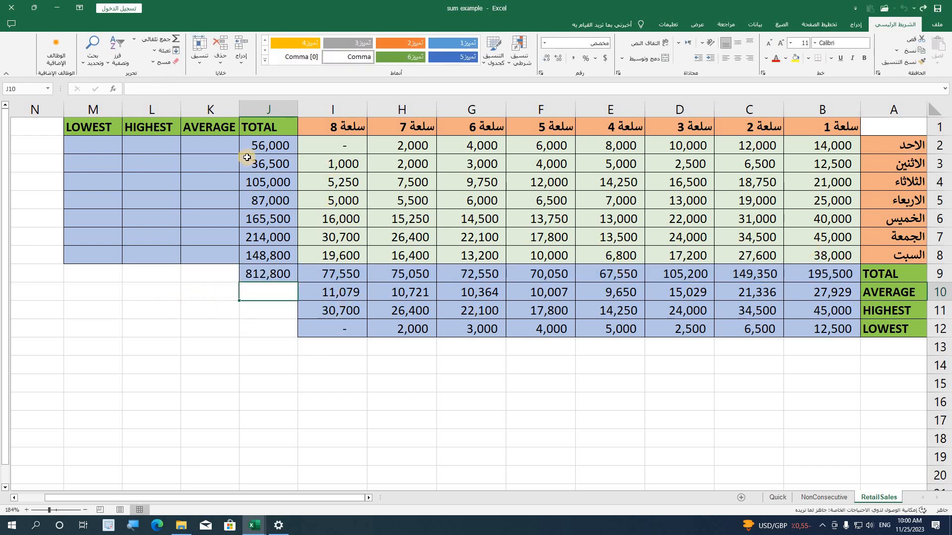
pyautogui.moveTo(251, 145); pyautogui.dragTo(250, 254)
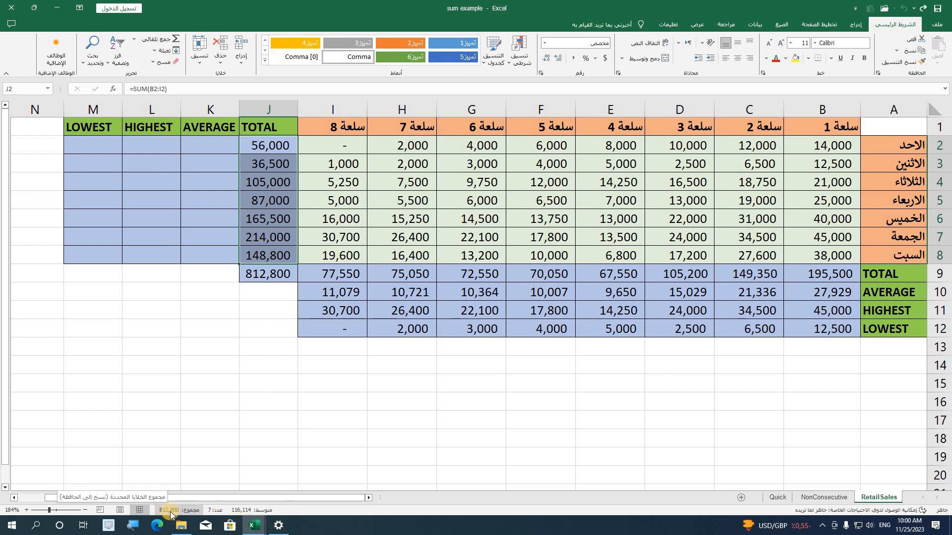
pyautogui.click(268, 277)
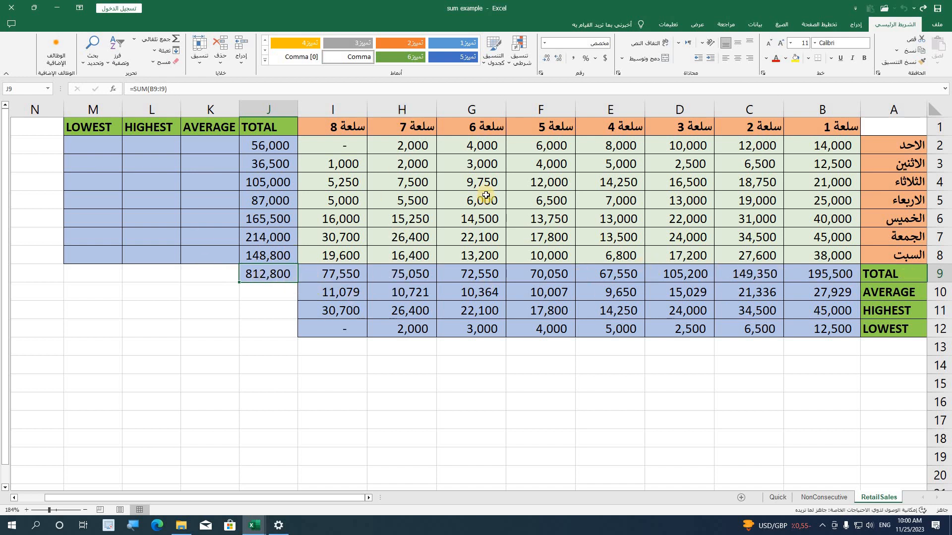
# Calculate the average sale for الاحد in K2 with the AVERAGE function over B2:I2, leaving out the total in J2
pyautogui.click(226, 145)
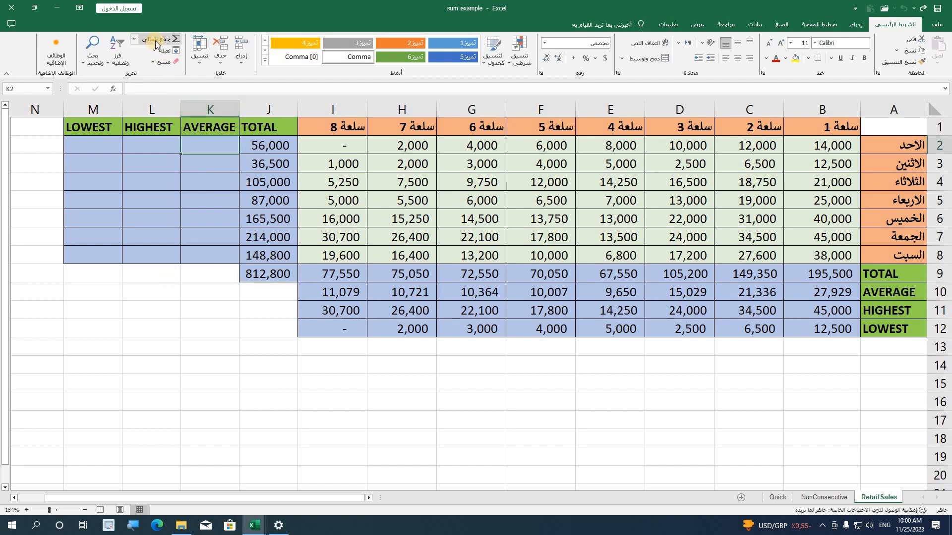
pyautogui.click(133, 39)
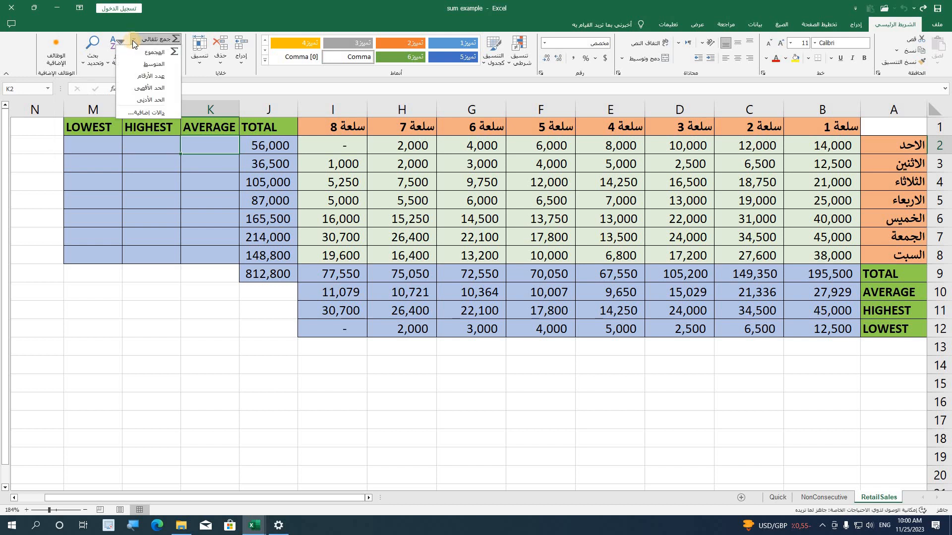
pyautogui.click(149, 64)
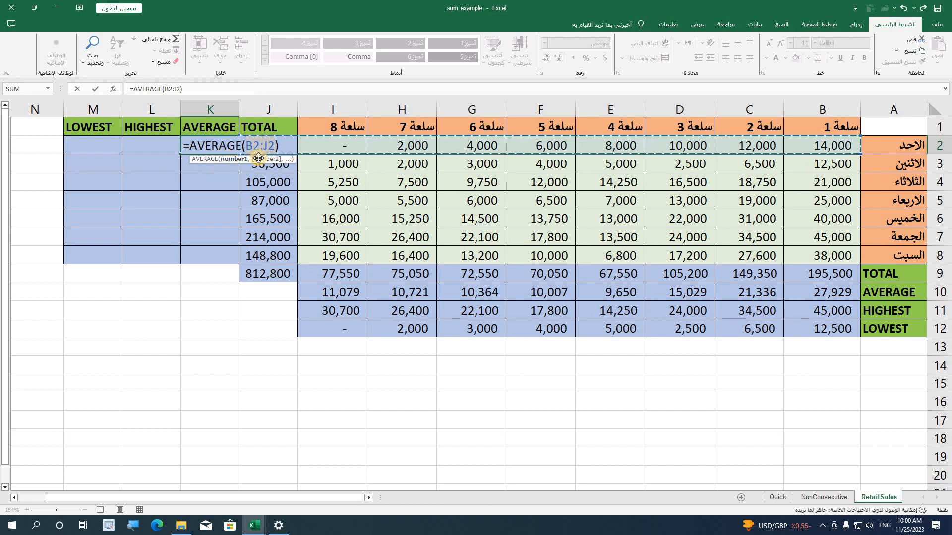
pyautogui.moveTo(258, 158); pyautogui.dragTo(165, 181)
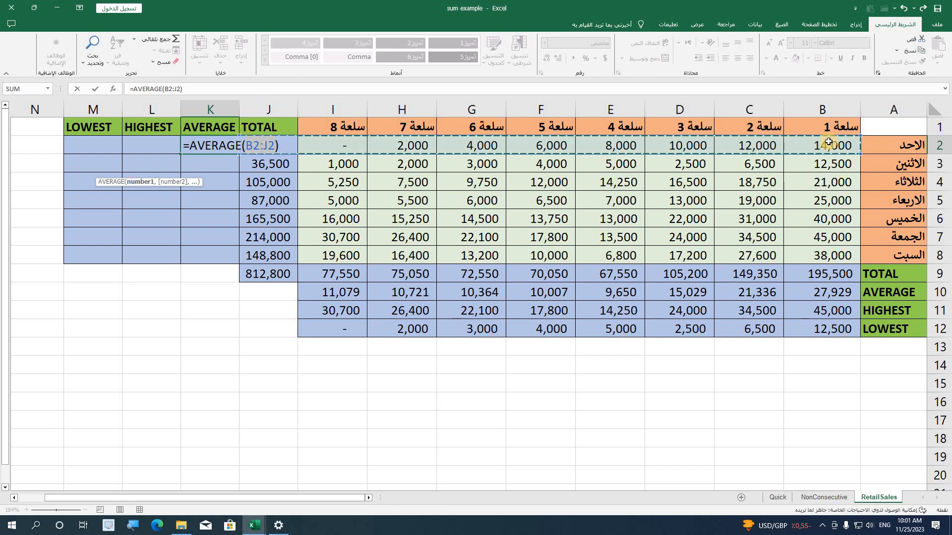
pyautogui.moveTo(768, 145); pyautogui.dragTo(315, 148)
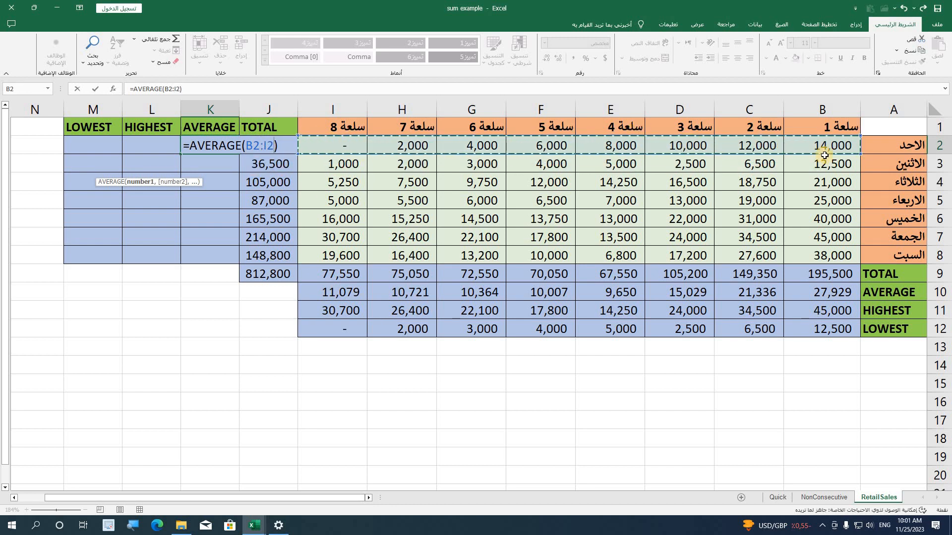
pyautogui.moveTo(831, 148); pyautogui.dragTo(293, 147)
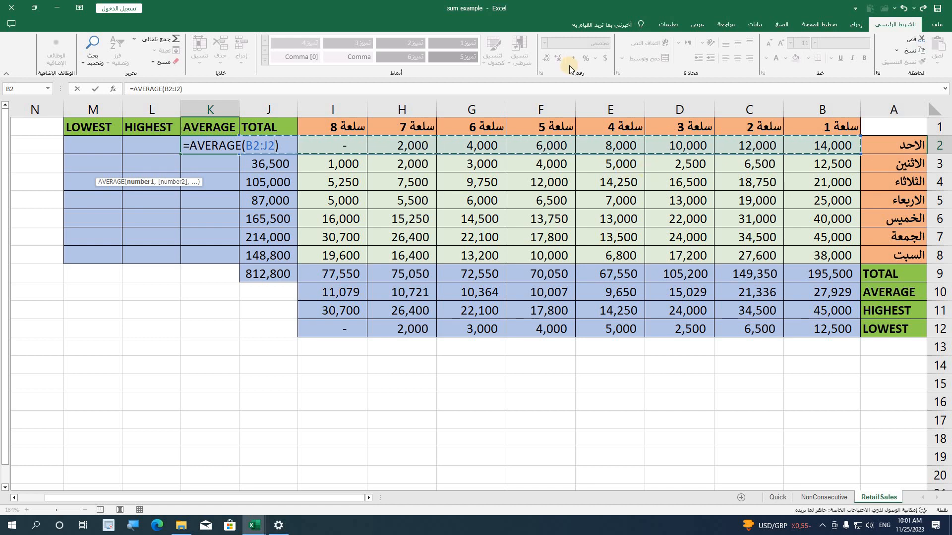
pyautogui.keyDown('shift'); pyautogui.click(367, 144); pyautogui.keyUp('shift')
pyautogui.hotkey('ctrl', 'Return')
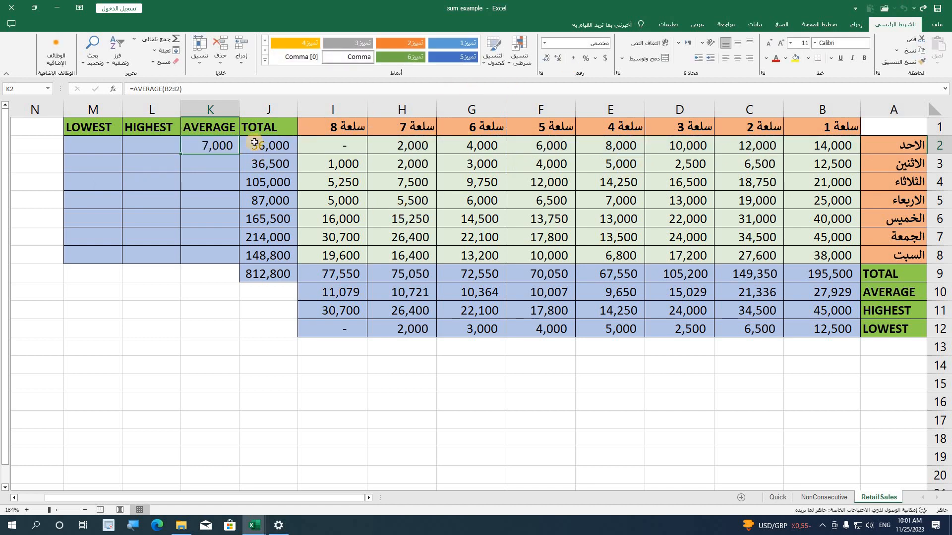
# Try filling the AVERAGE formula from K2 down to K11 and down to K8, and undo each fill
pyautogui.doubleClick(183, 154)
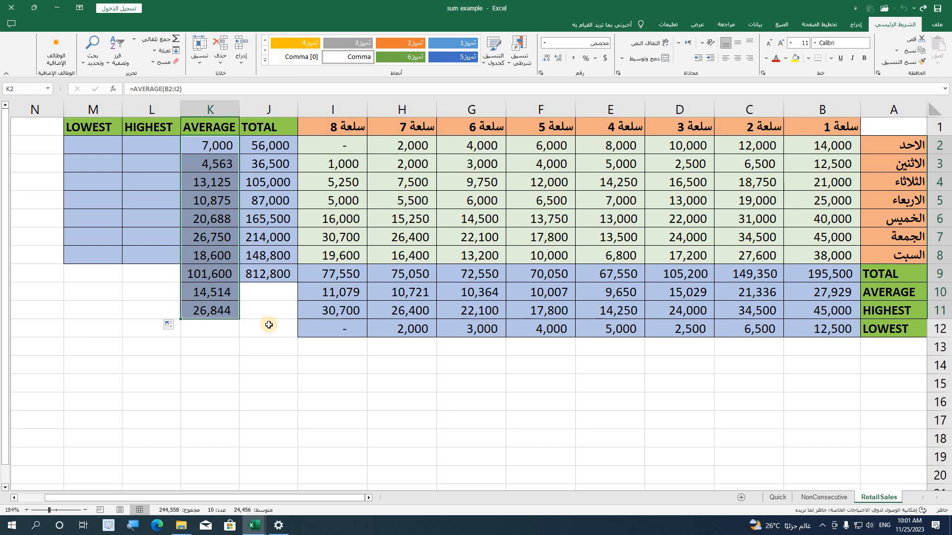
pyautogui.hotkey('ctrl', 'z')
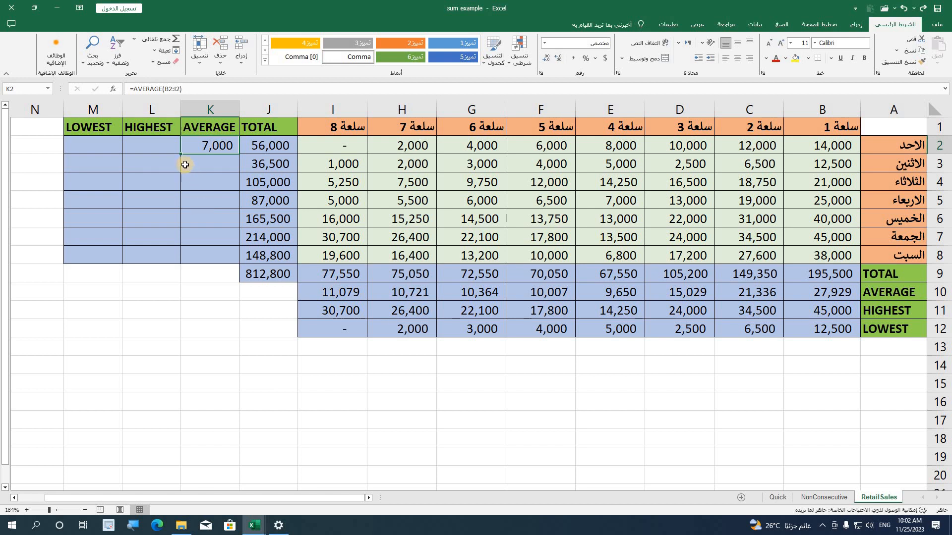
pyautogui.moveTo(179, 154); pyautogui.dragTo(190, 264)
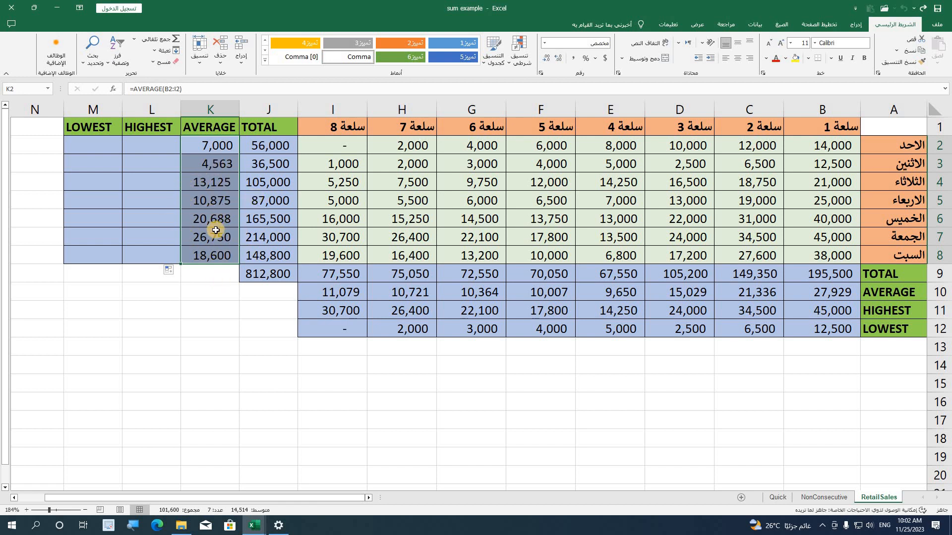
pyautogui.hotkey('ctrl', 'z')
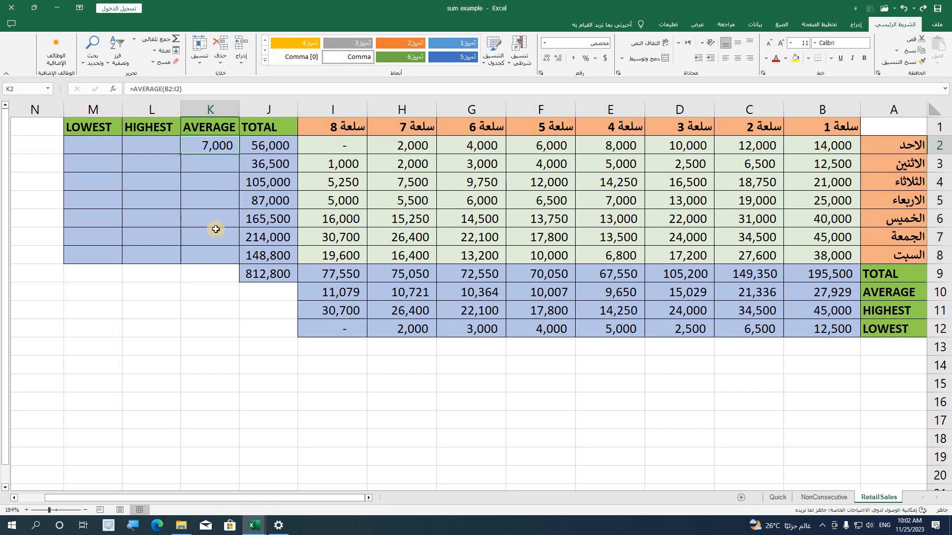
pyautogui.doubleClick(181, 153)
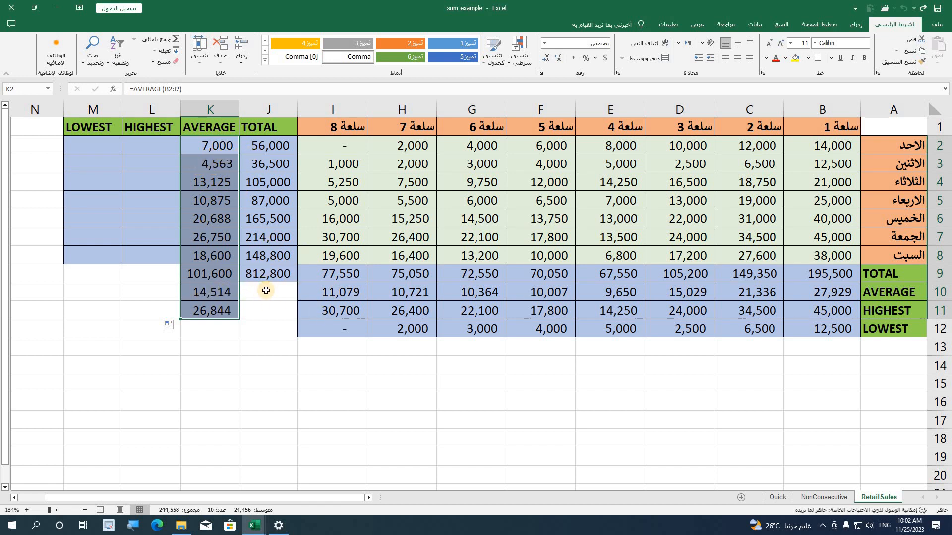
pyautogui.click(206, 312)
pyautogui.click(177, 312)
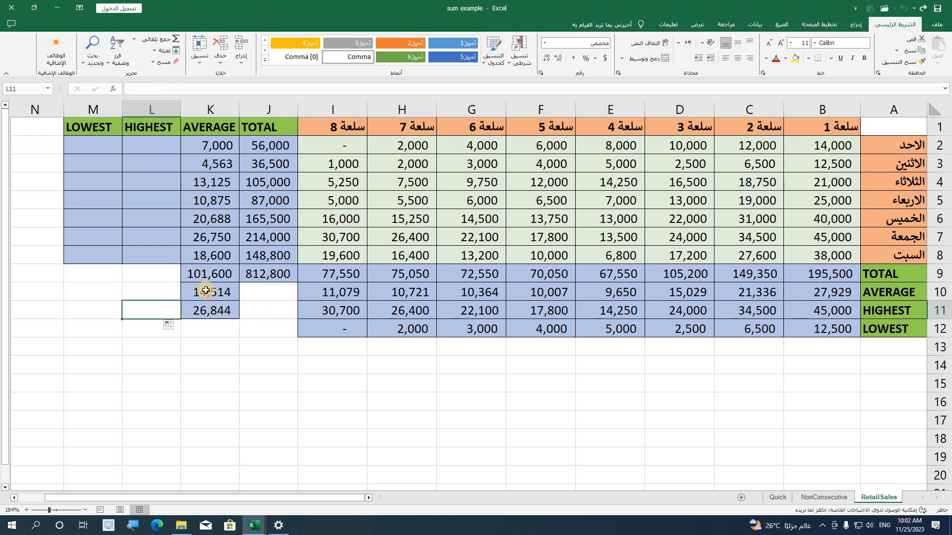
pyautogui.hotkey('ctrl', 'z')
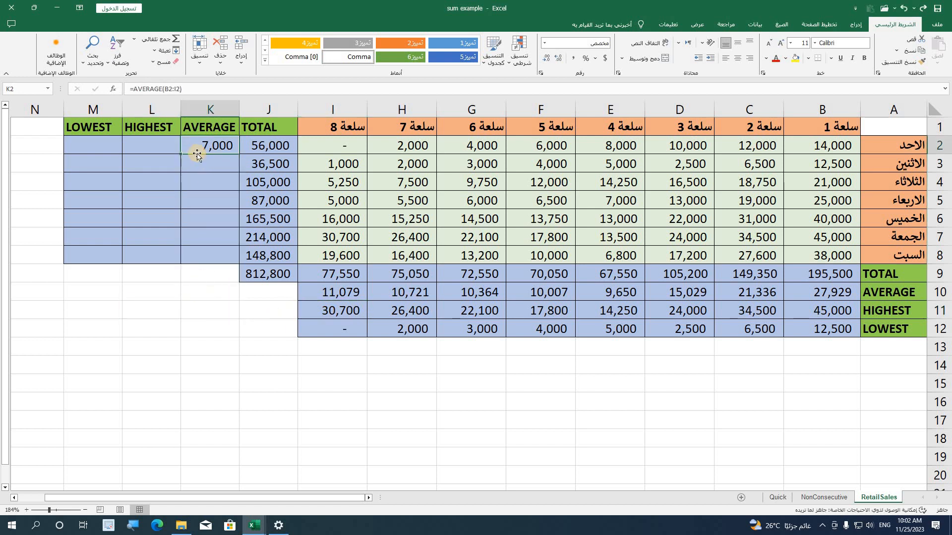
# Fill the AVERAGE formula from K2 down to K8 and check the result for الجمعة
pyautogui.moveTo(181, 154); pyautogui.dragTo(181, 257)
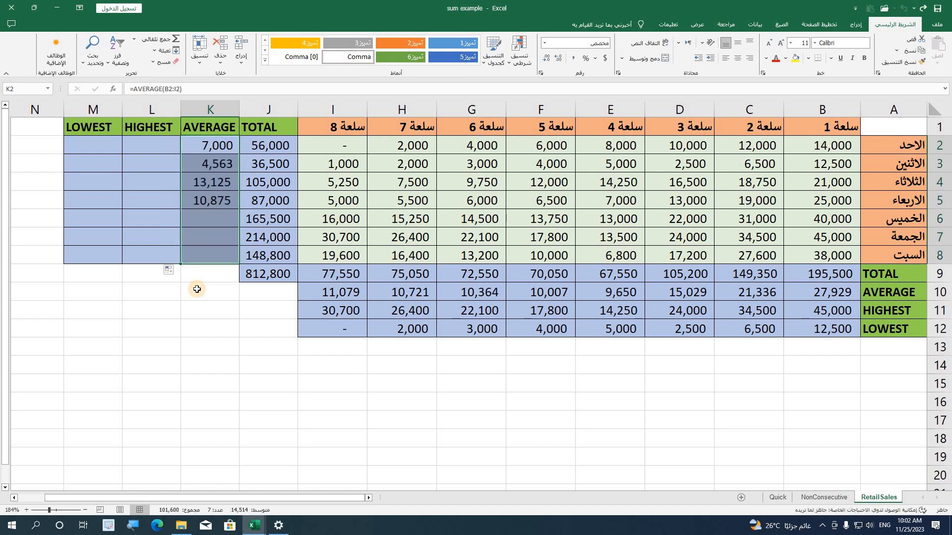
pyautogui.click(198, 292)
pyautogui.click(210, 242)
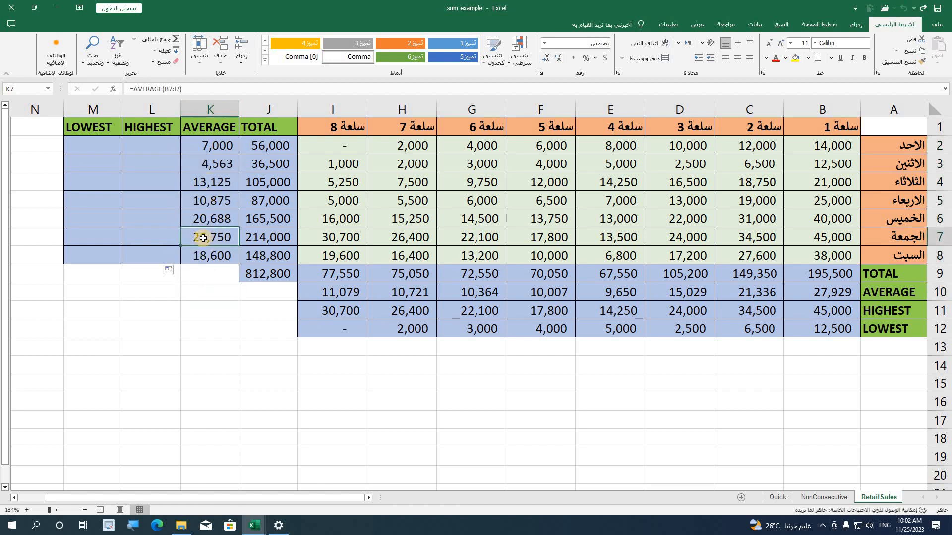
pyautogui.click(897, 300)
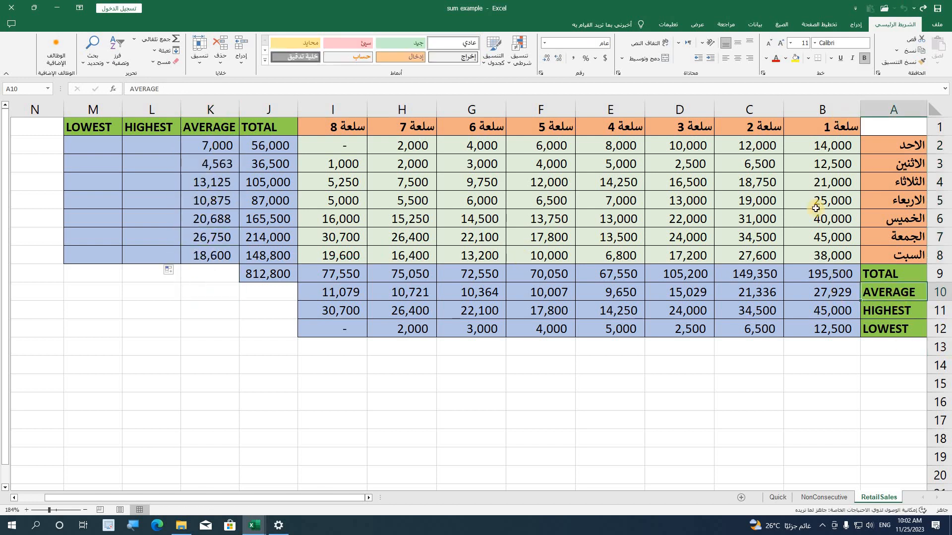
# Find the highest الاحد sale in L2 with the MAX function over B2:I2, and fill the formula down to L8
pyautogui.click(152, 147)
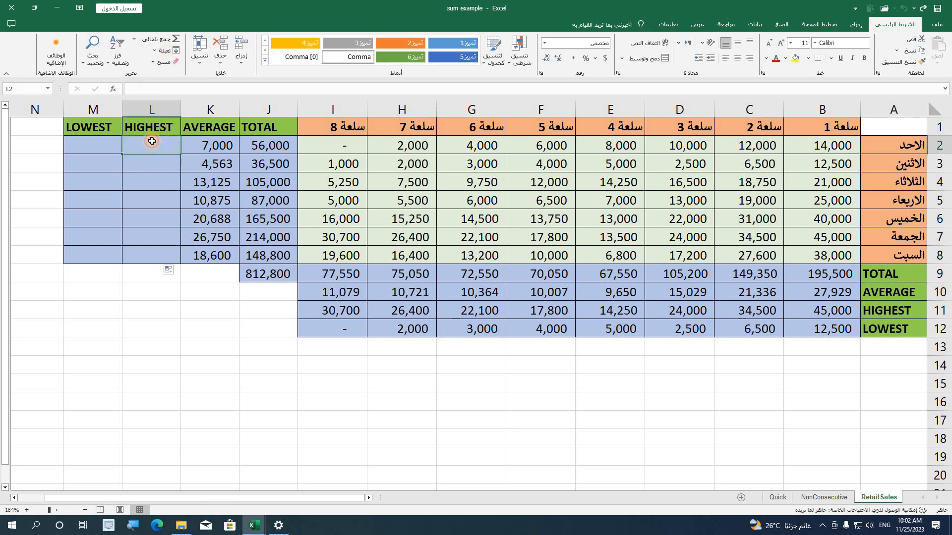
pyautogui.click(133, 38)
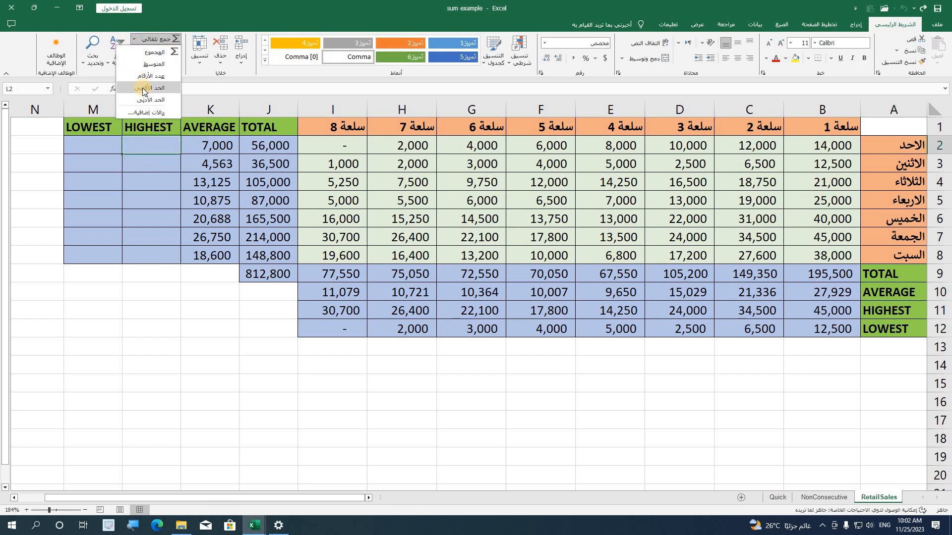
pyautogui.click(152, 87)
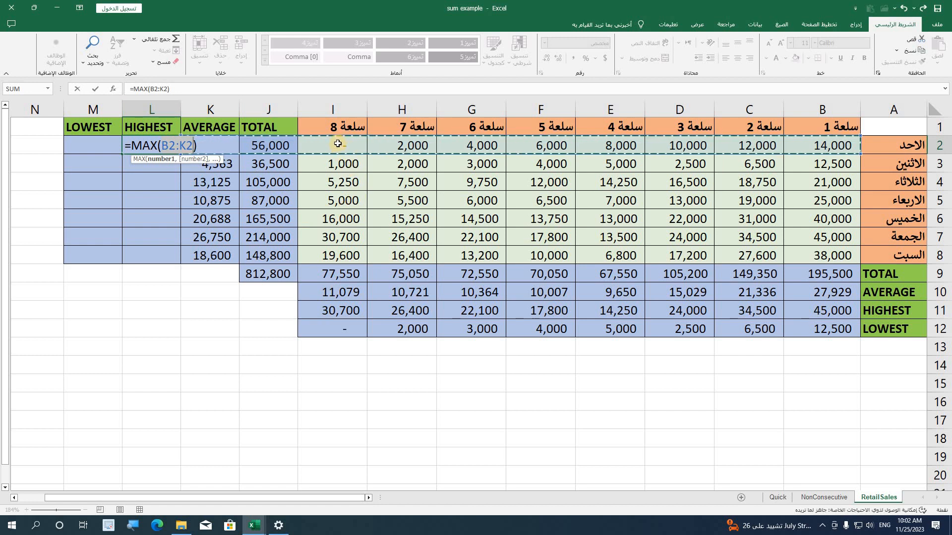
pyautogui.moveTo(338, 144); pyautogui.dragTo(836, 154)
pyautogui.press('Return')
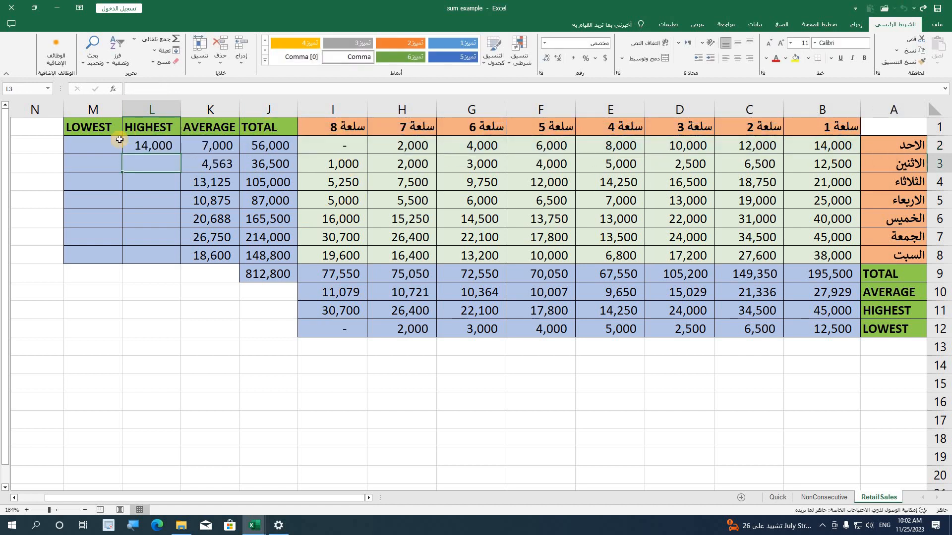
pyautogui.click(132, 150)
pyautogui.moveTo(121, 154); pyautogui.dragTo(140, 262)
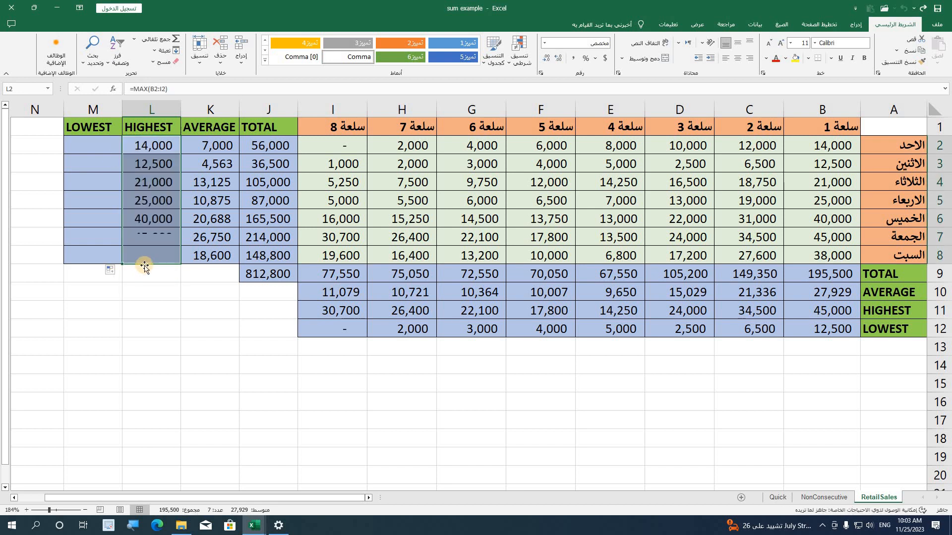
# Find the lowest الاحد sale in M2 with the MIN function over B2:I2
pyautogui.click(105, 148)
pyautogui.click(134, 43)
pyautogui.click(138, 99)
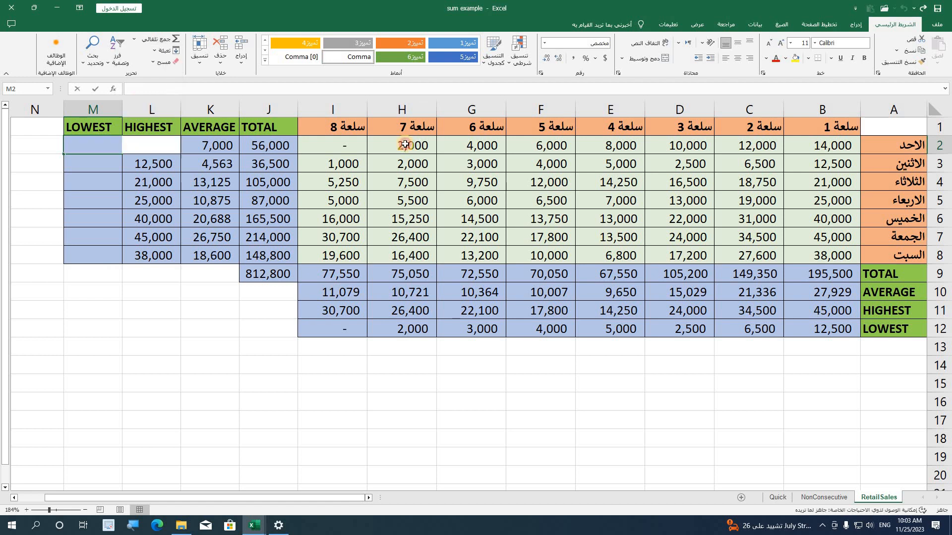
pyautogui.moveTo(832, 149); pyautogui.dragTo(347, 149)
pyautogui.press('Return')
# Fill the MIN formula from M2 down to M8 and check the الاحد result against the سلعة 8 sale in I2
pyautogui.click(96, 146)
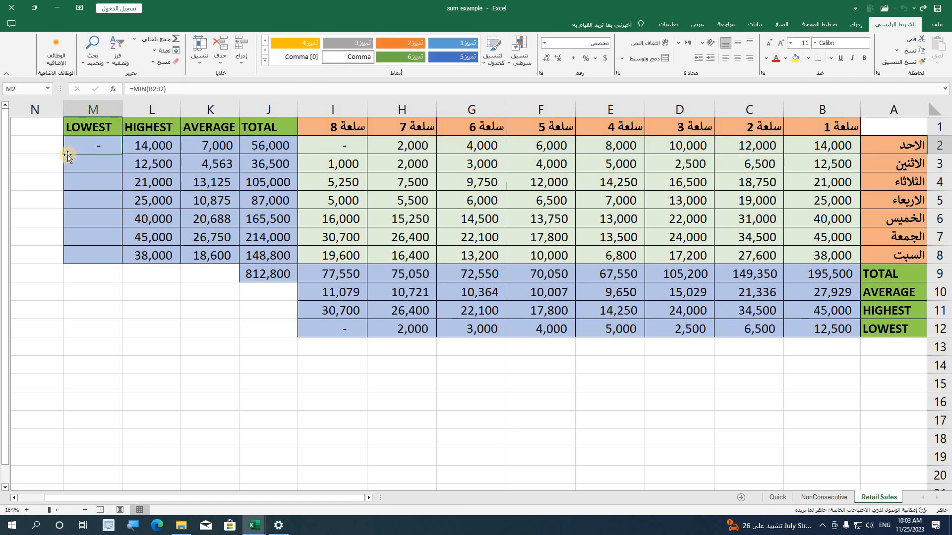
pyautogui.moveTo(65, 154); pyautogui.dragTo(79, 259)
pyautogui.click(94, 293)
pyautogui.click(94, 143)
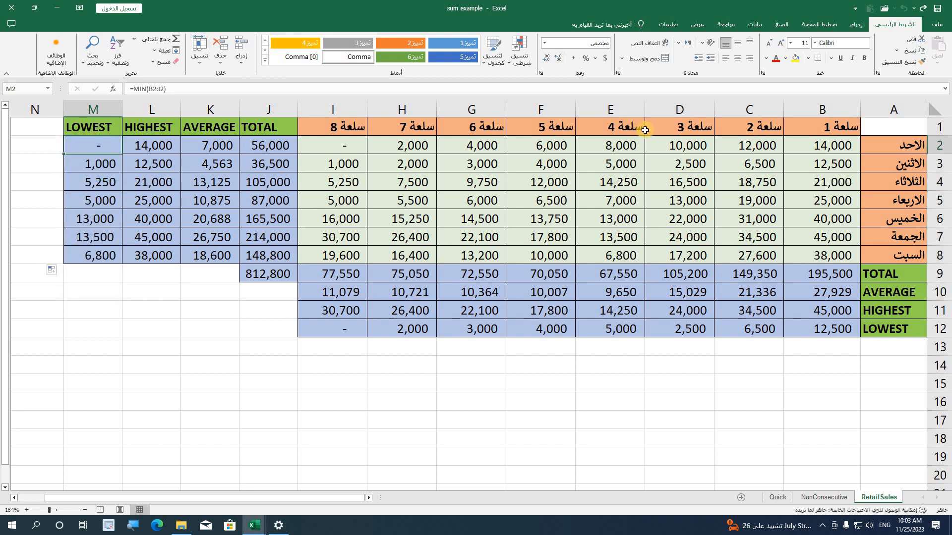
pyautogui.click(327, 148)
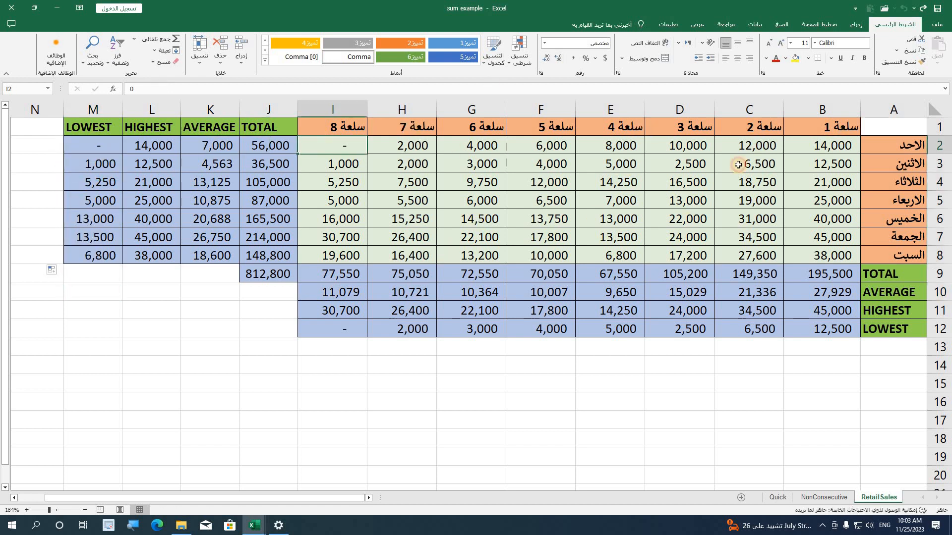
pyautogui.click(129, 149)
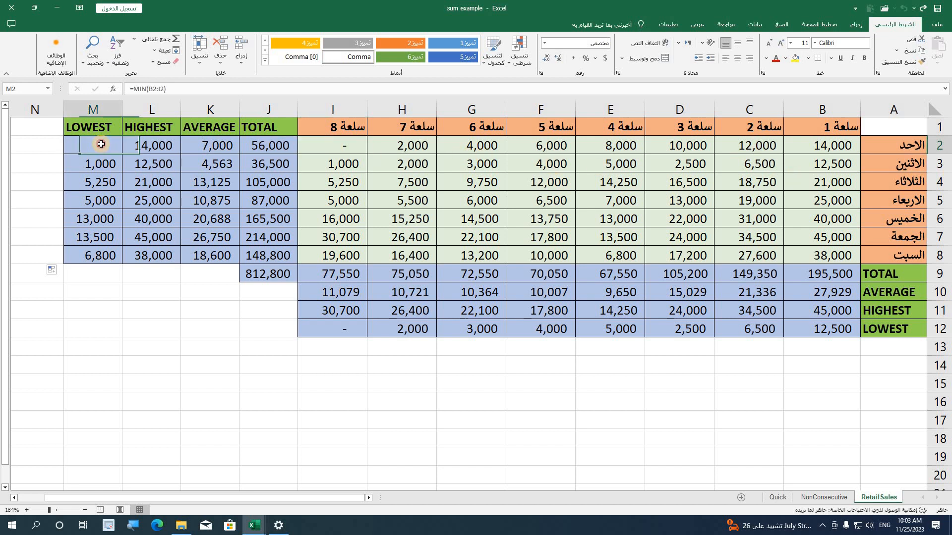
pyautogui.click(144, 346)
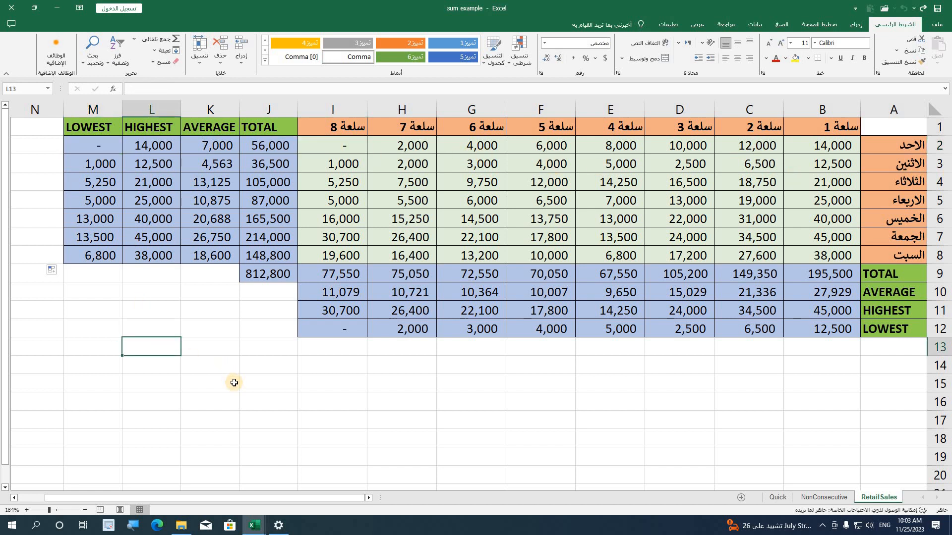